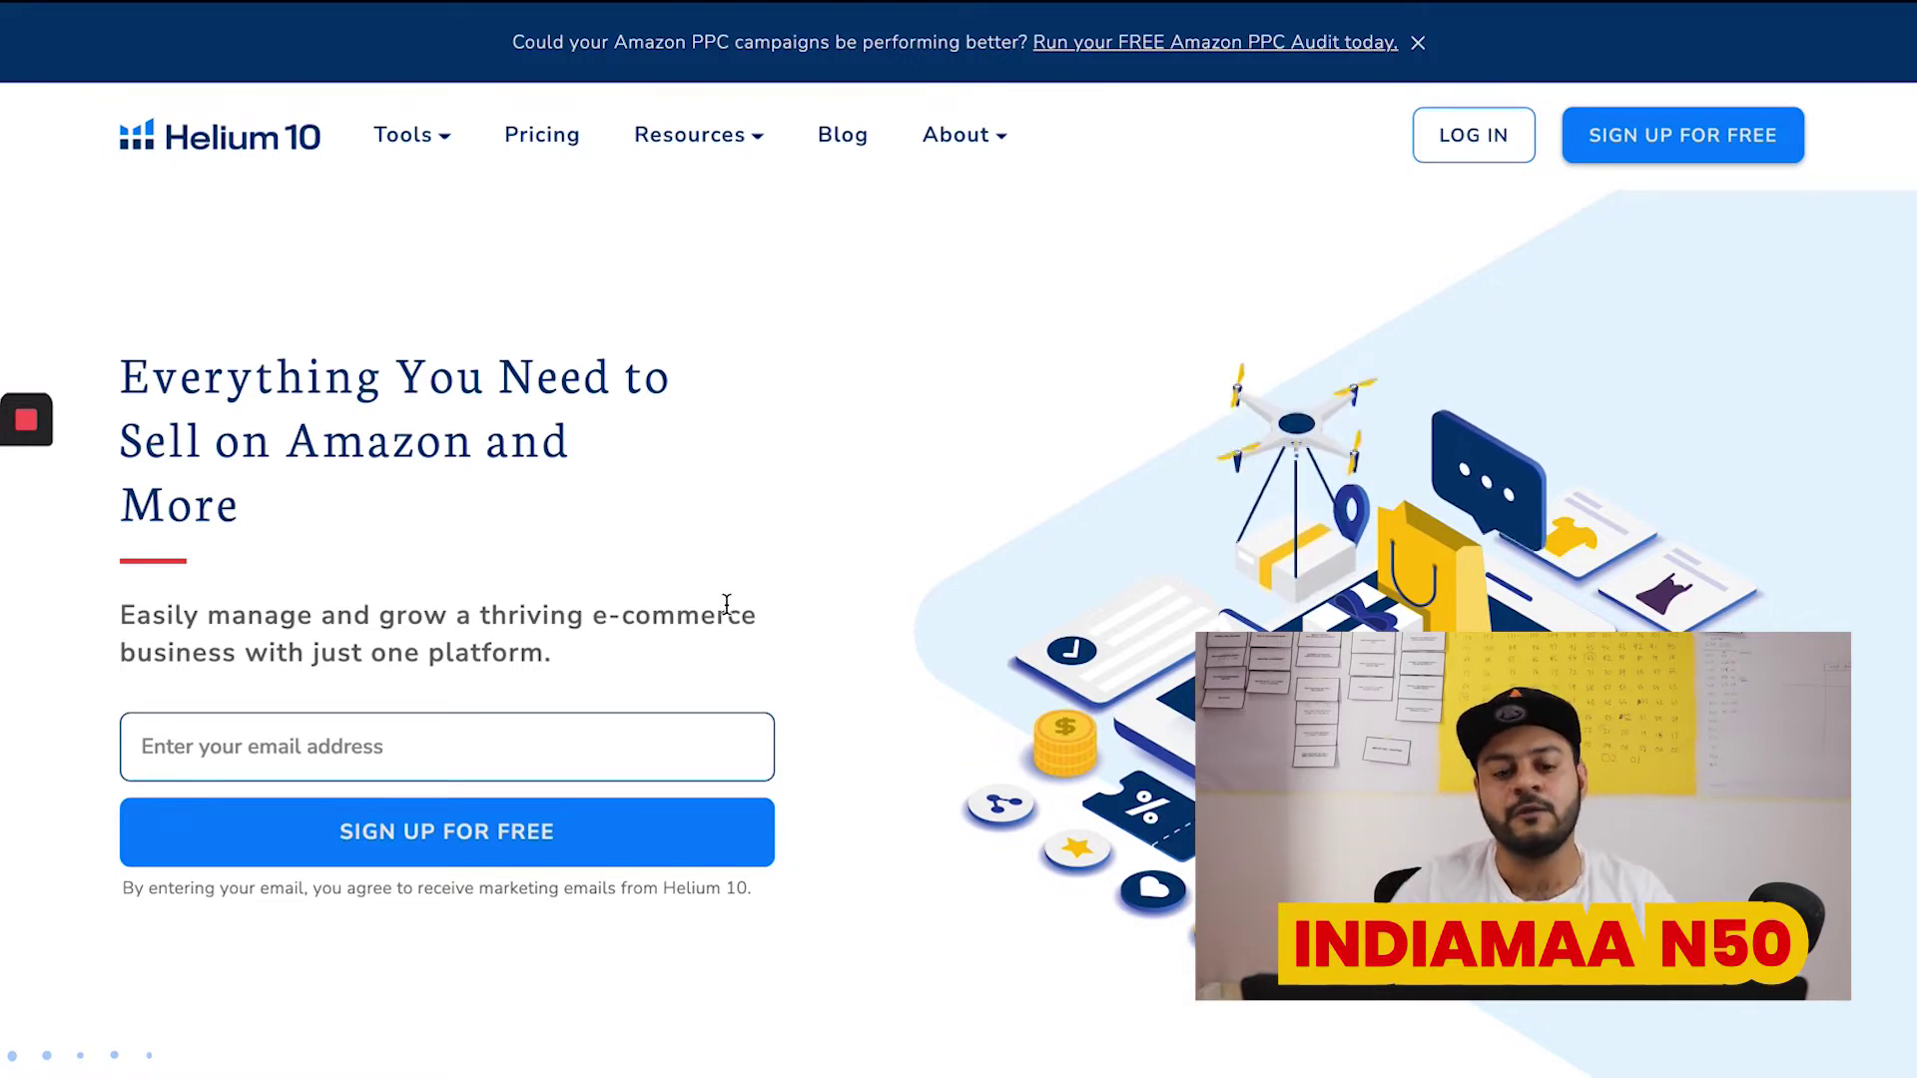
Look over the Helium 10 monthly pricing plans
left_click(554, 145)
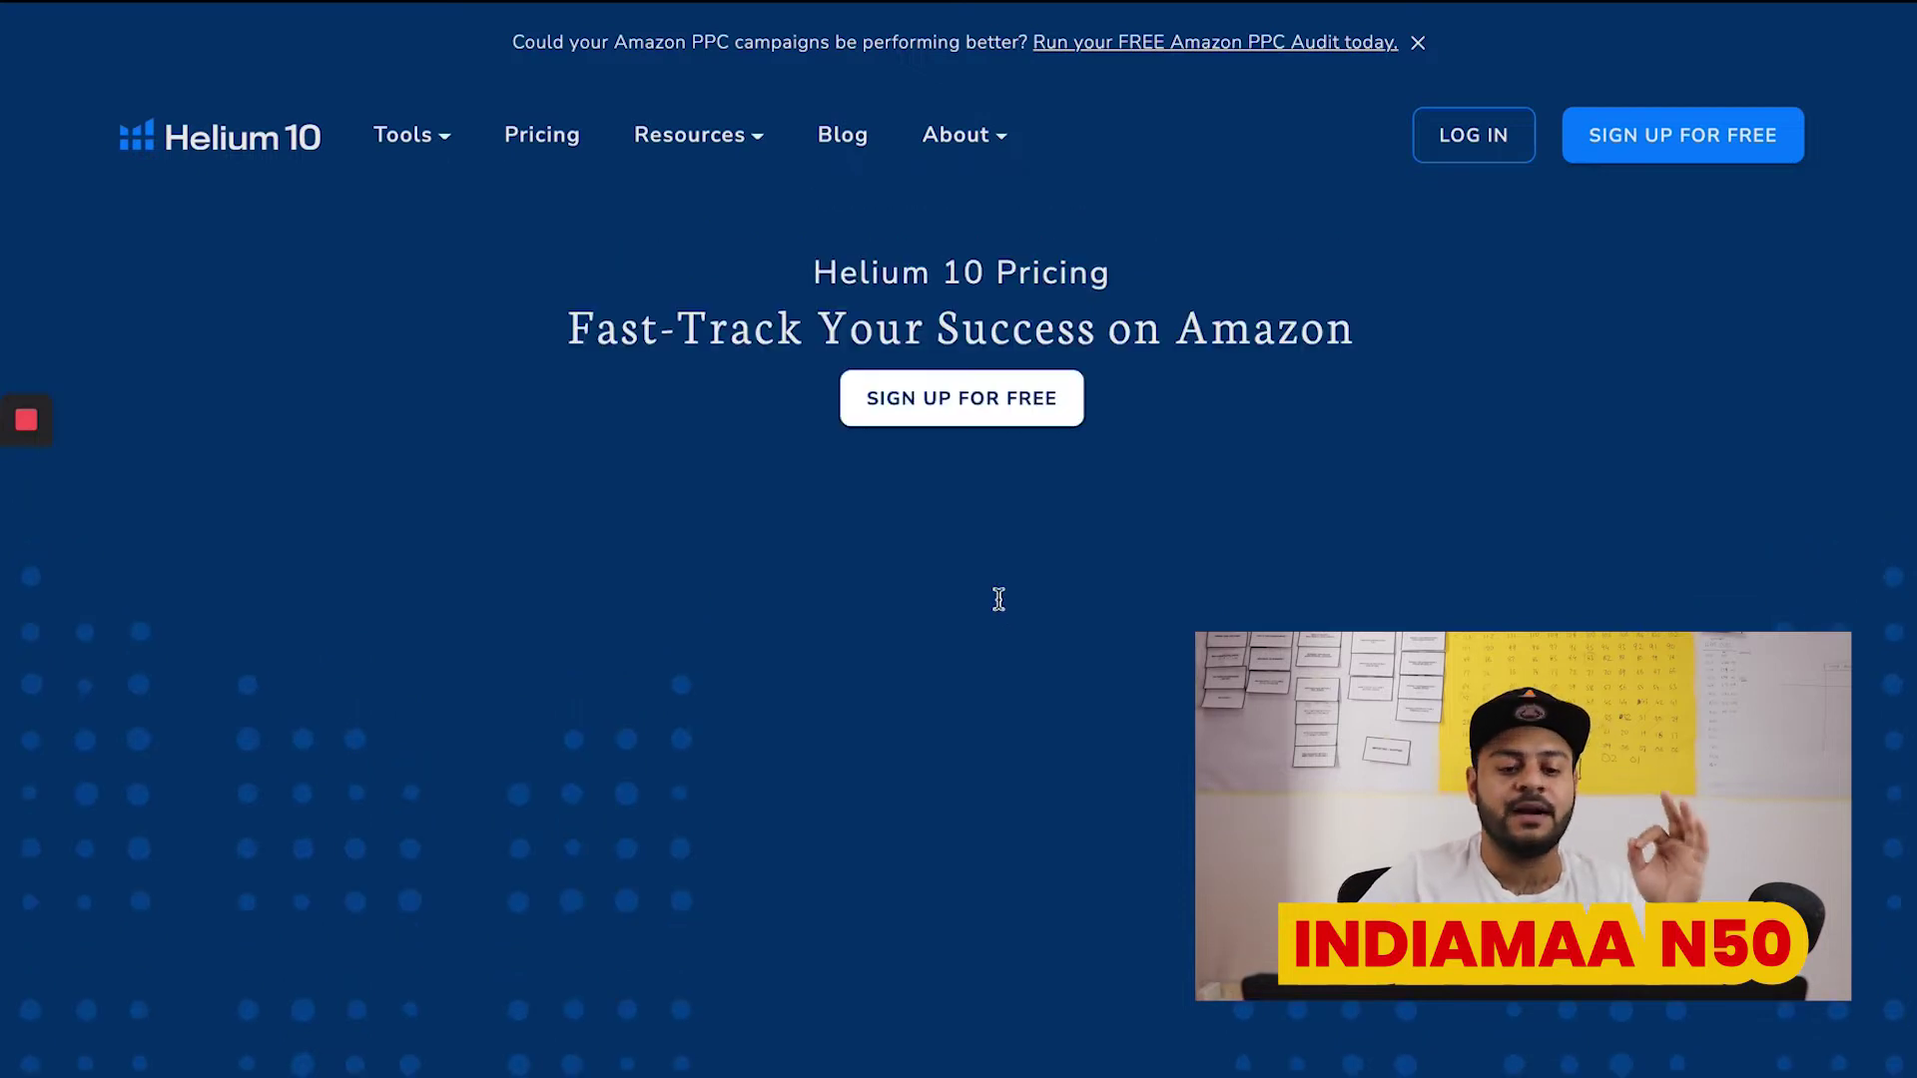
scroll(1004, 610, "down", 2)
left_click(942, 443)
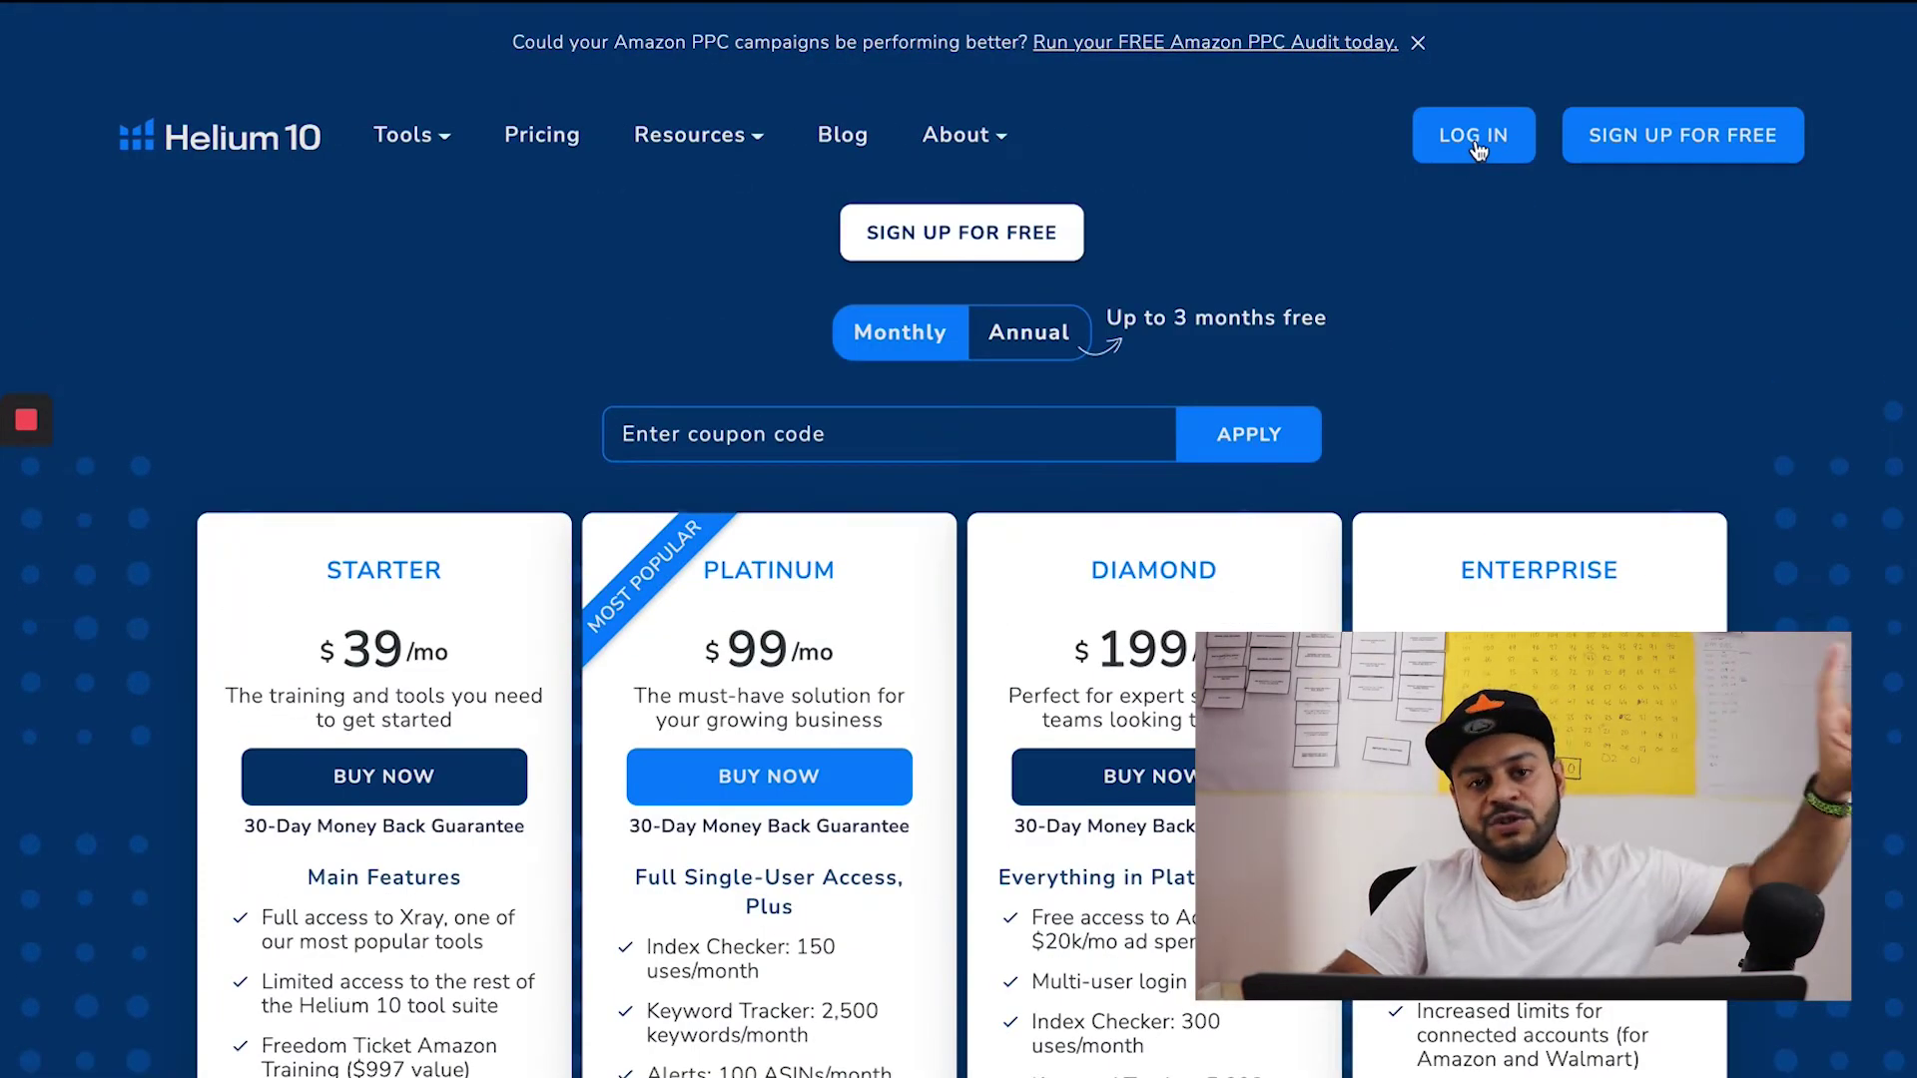
Log in to Helium 10 with the saved credentials and open the Magnet keyword research tool
left_click(1477, 148)
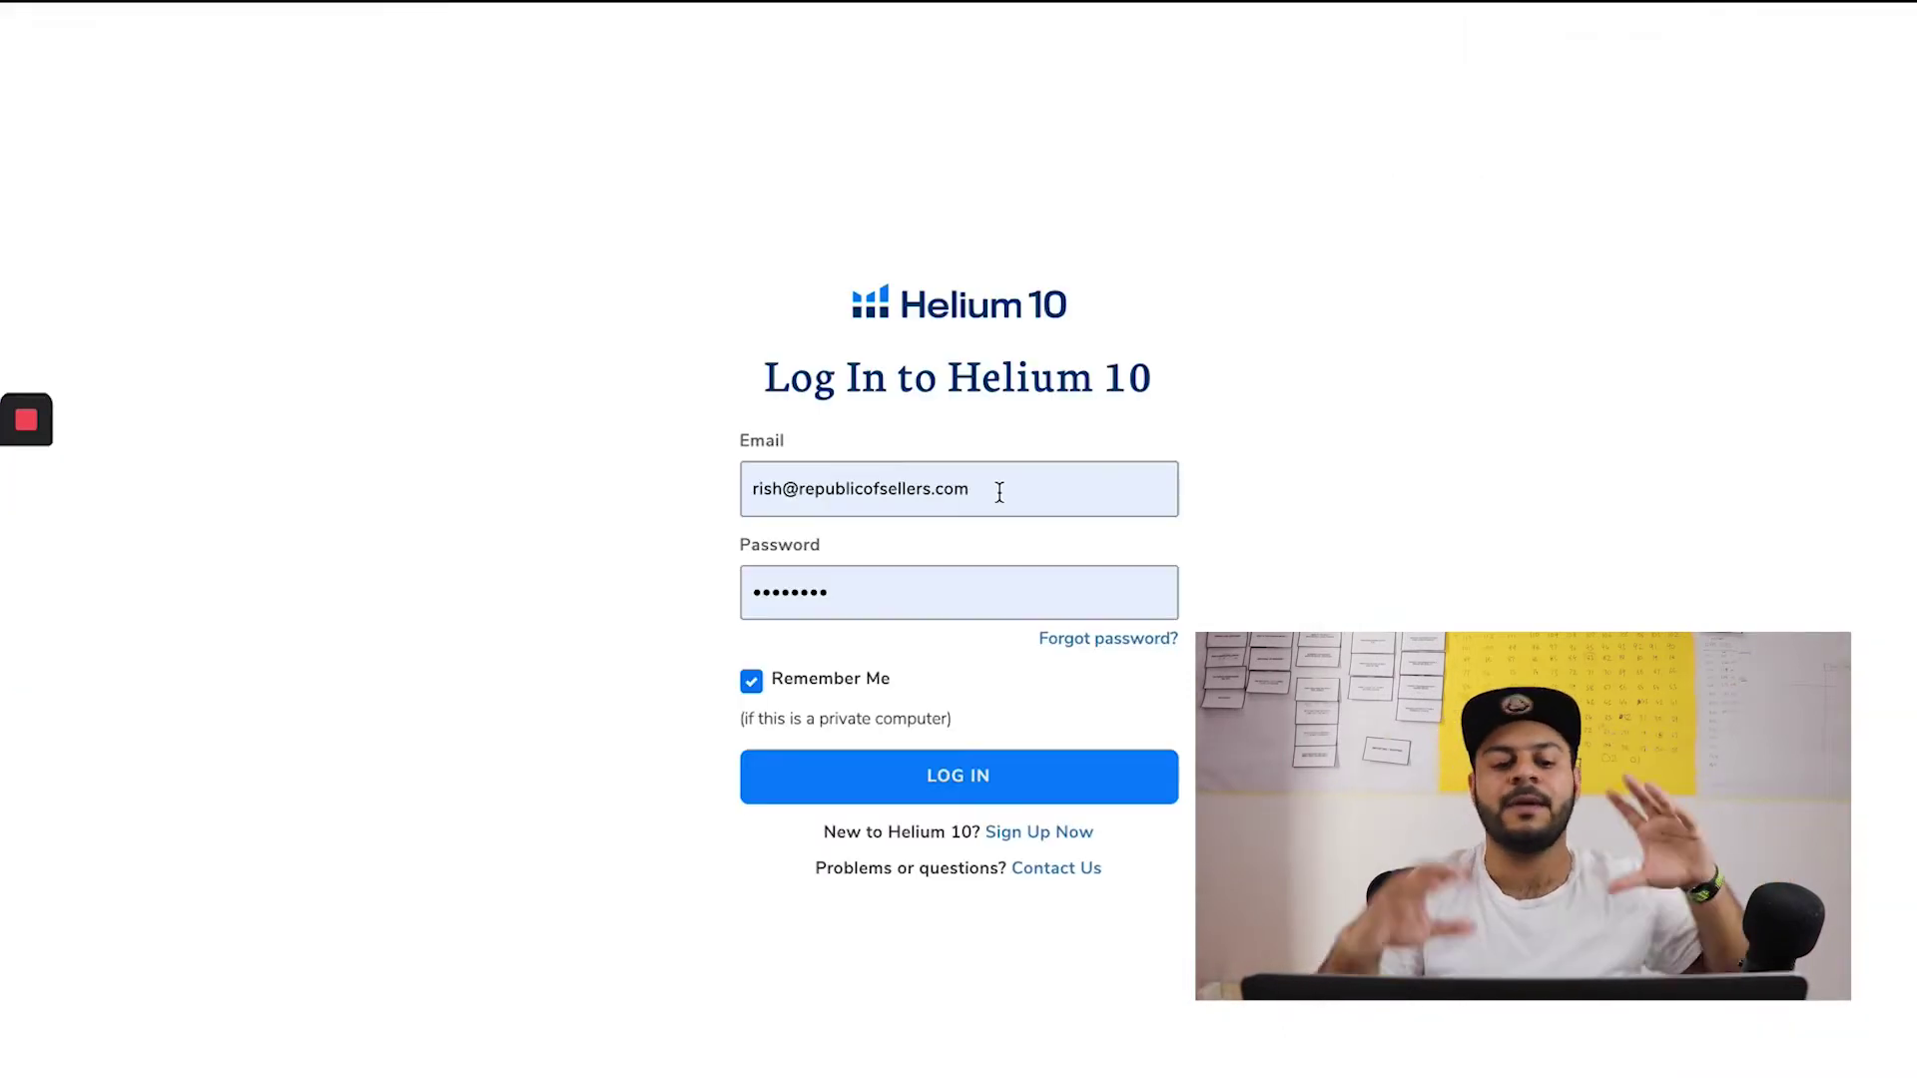
left_click(1052, 785)
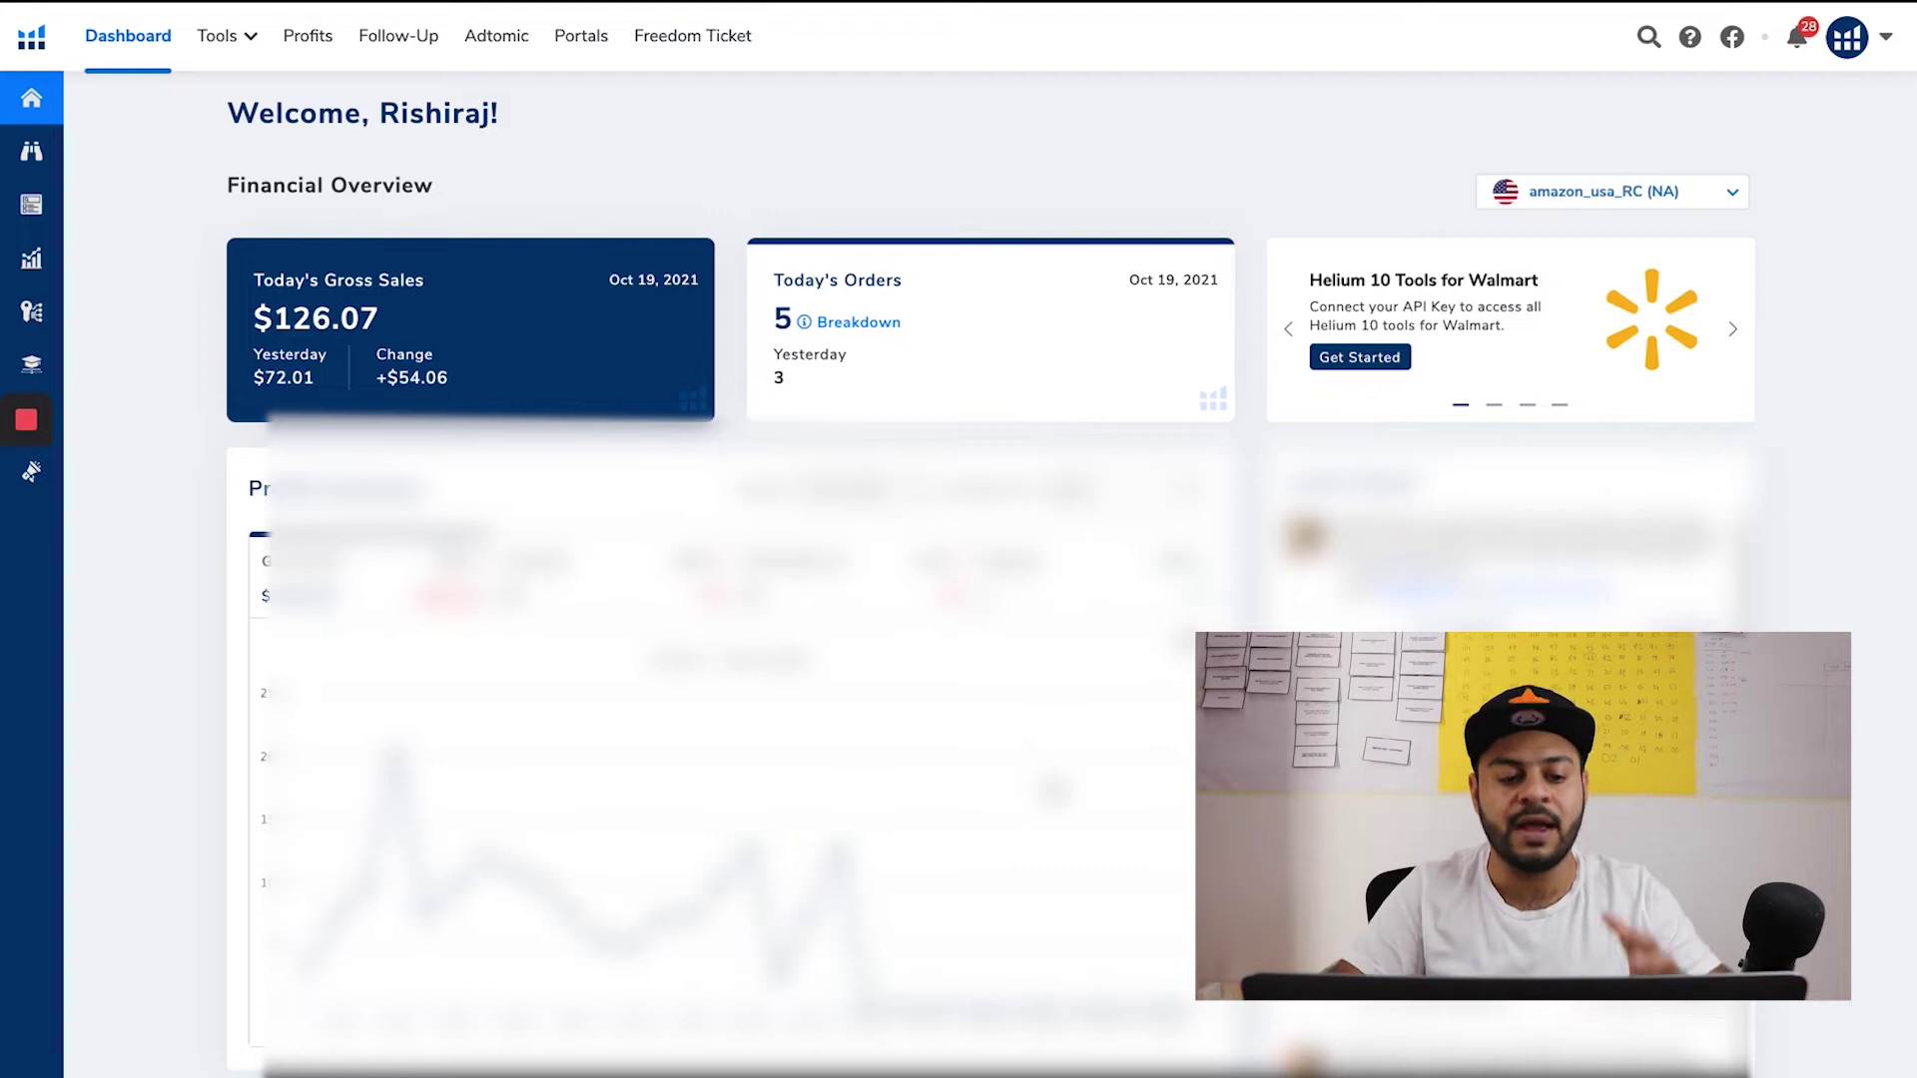
mouse_move(262, 365)
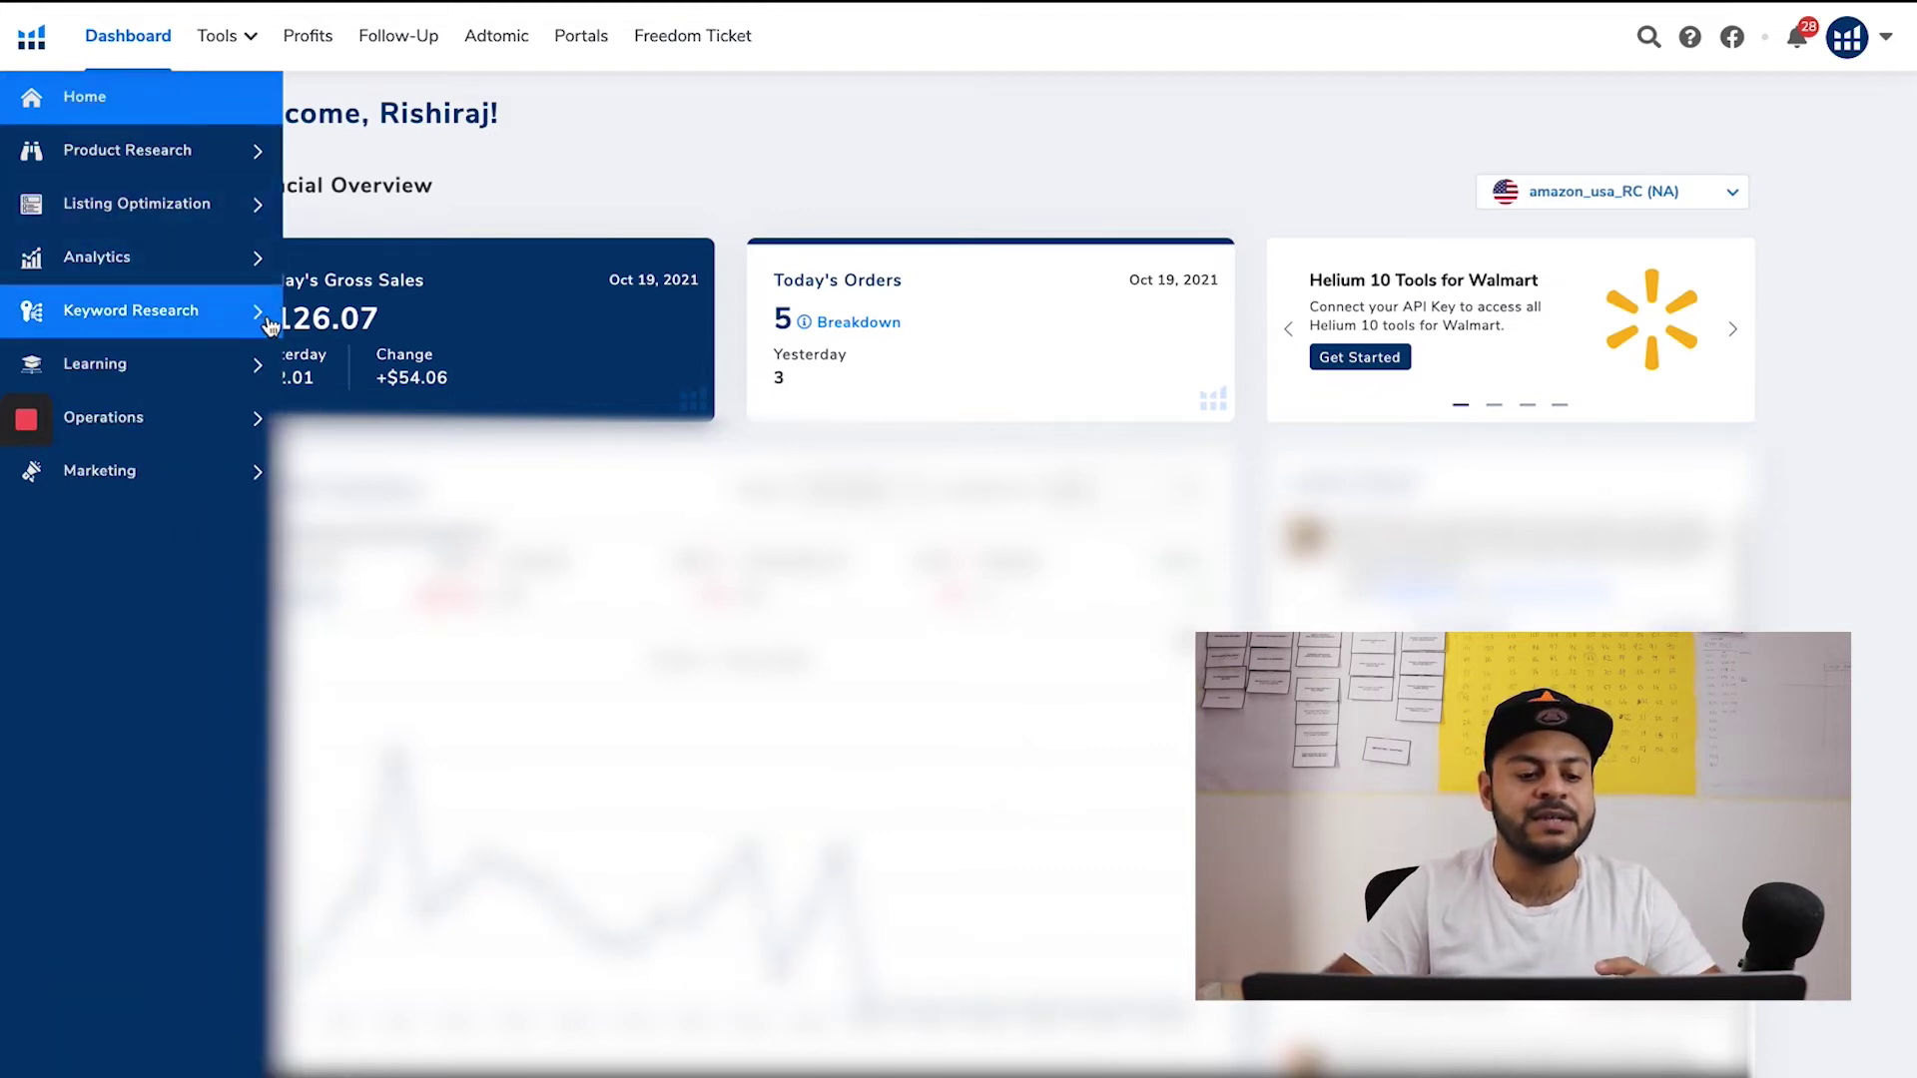
left_click(260, 320)
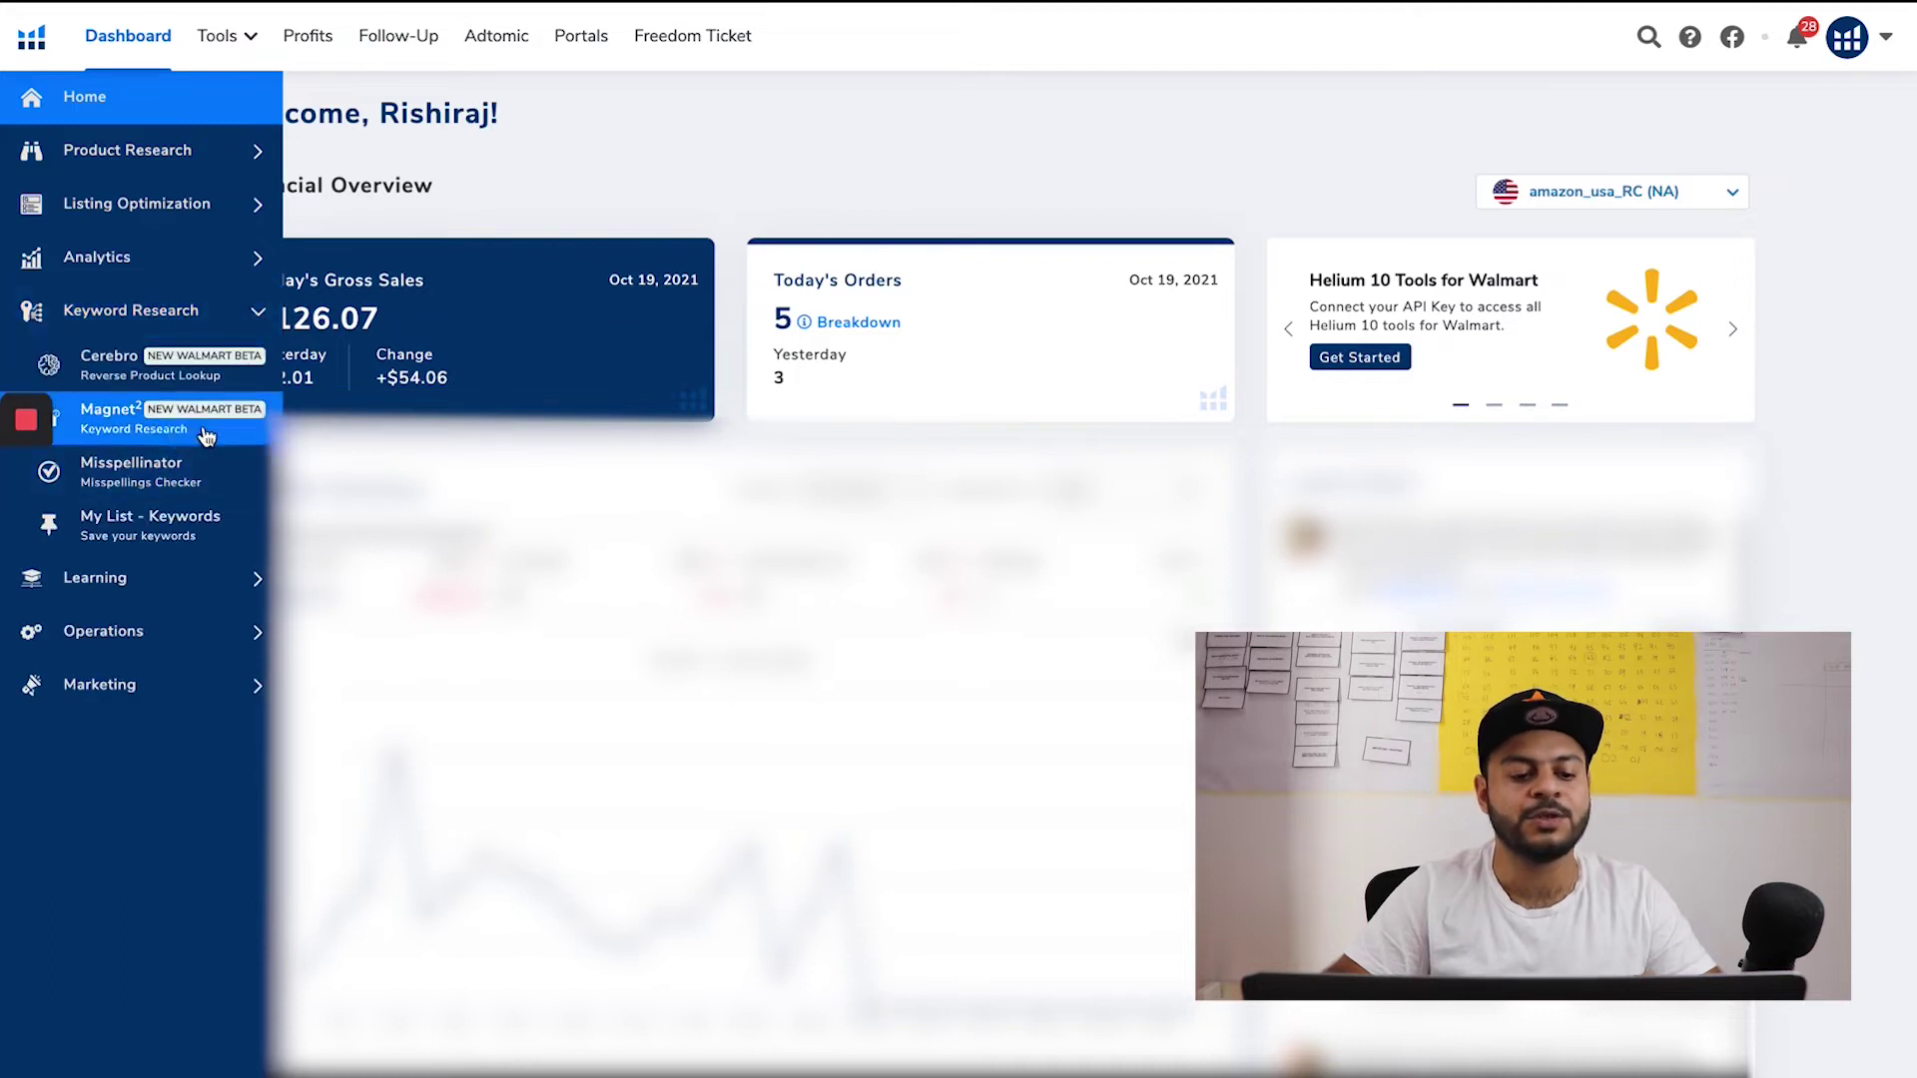
left_click(199, 420)
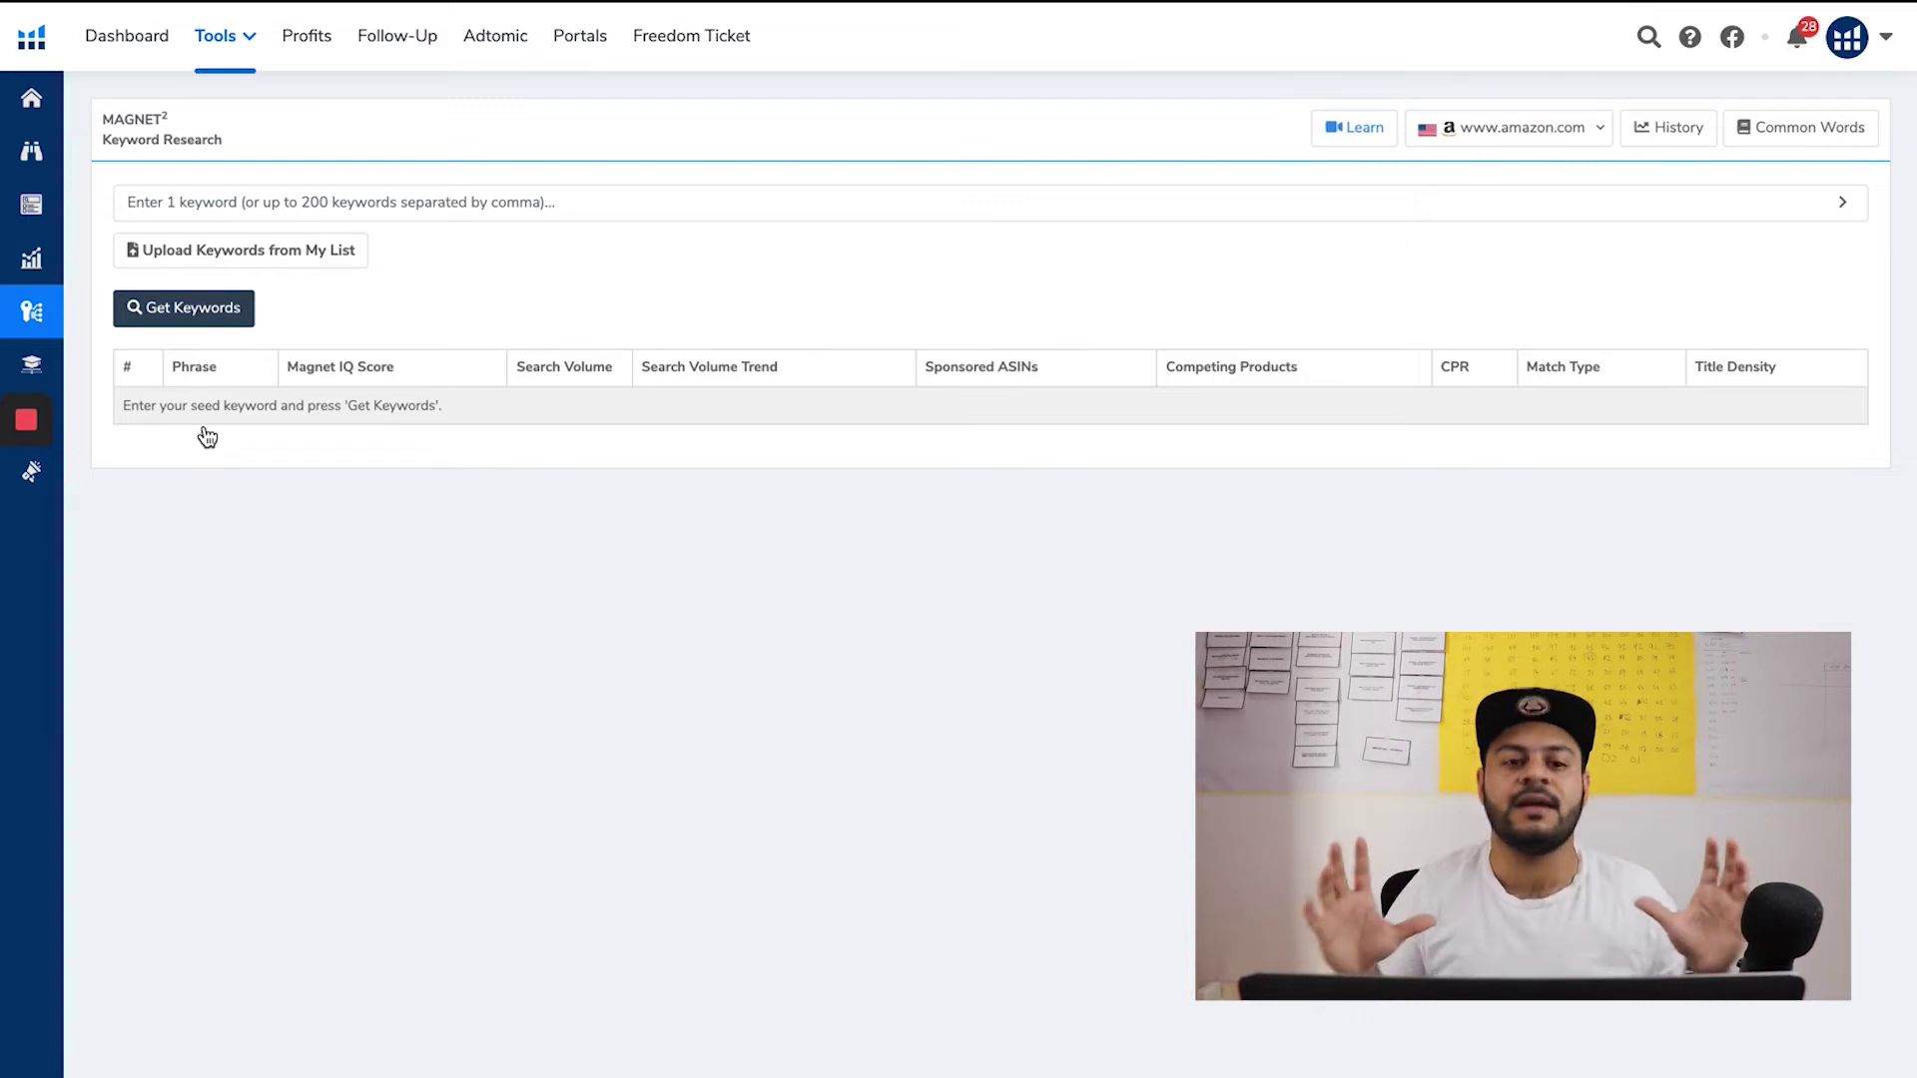
left_click(365, 196)
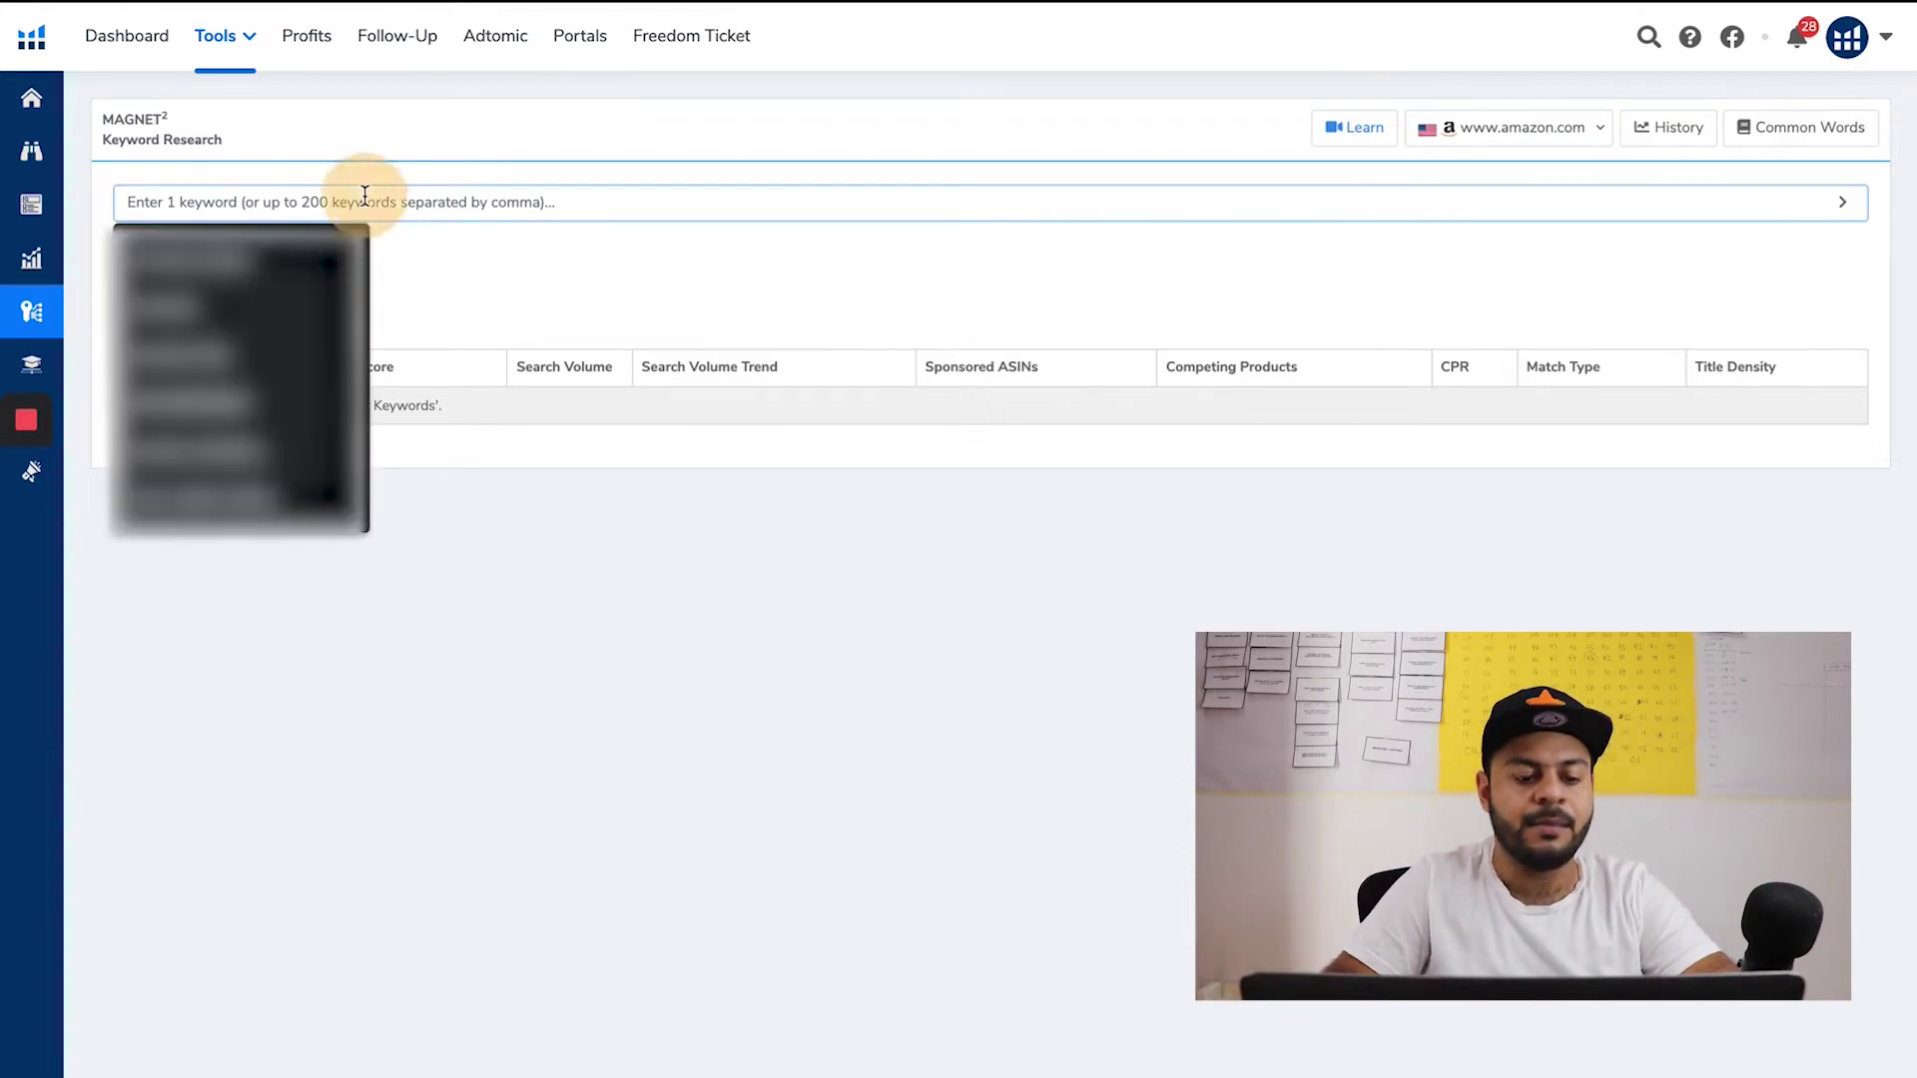
type("dogbeds")
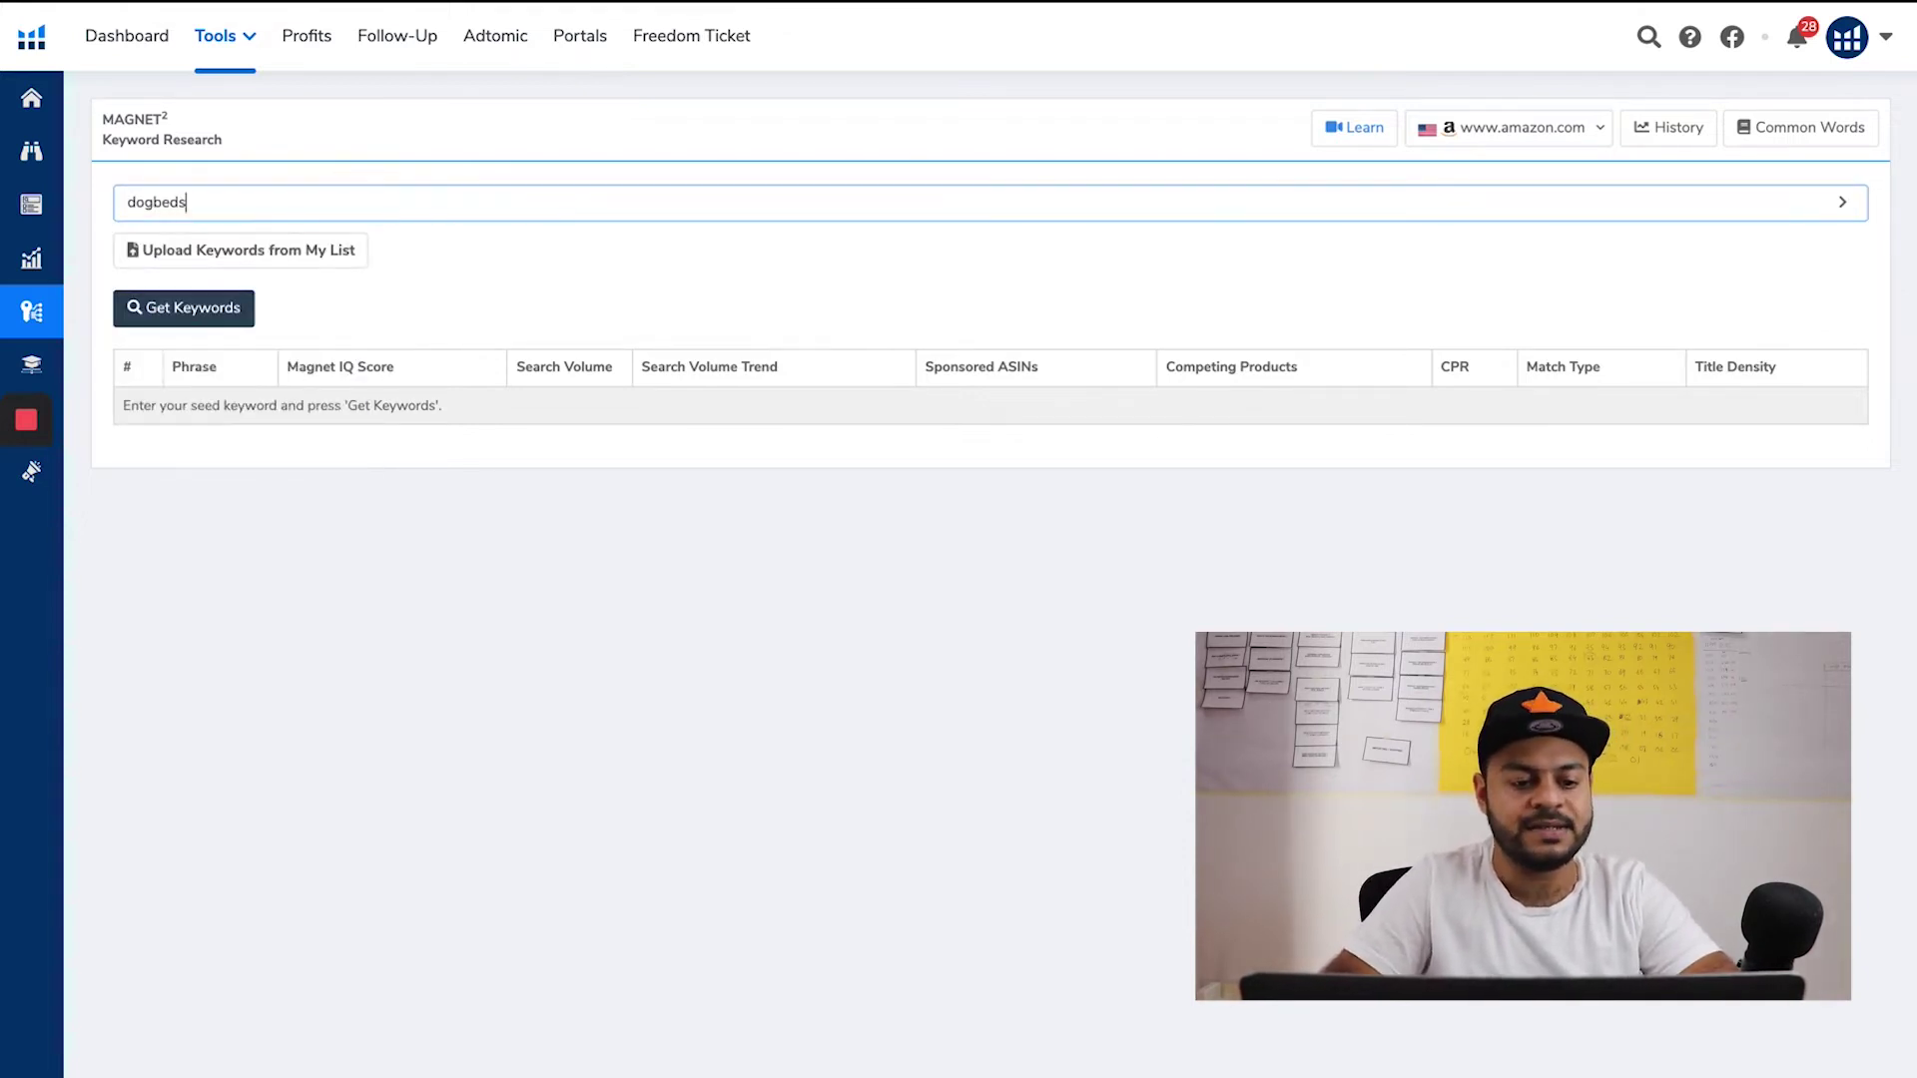
type(" beds")
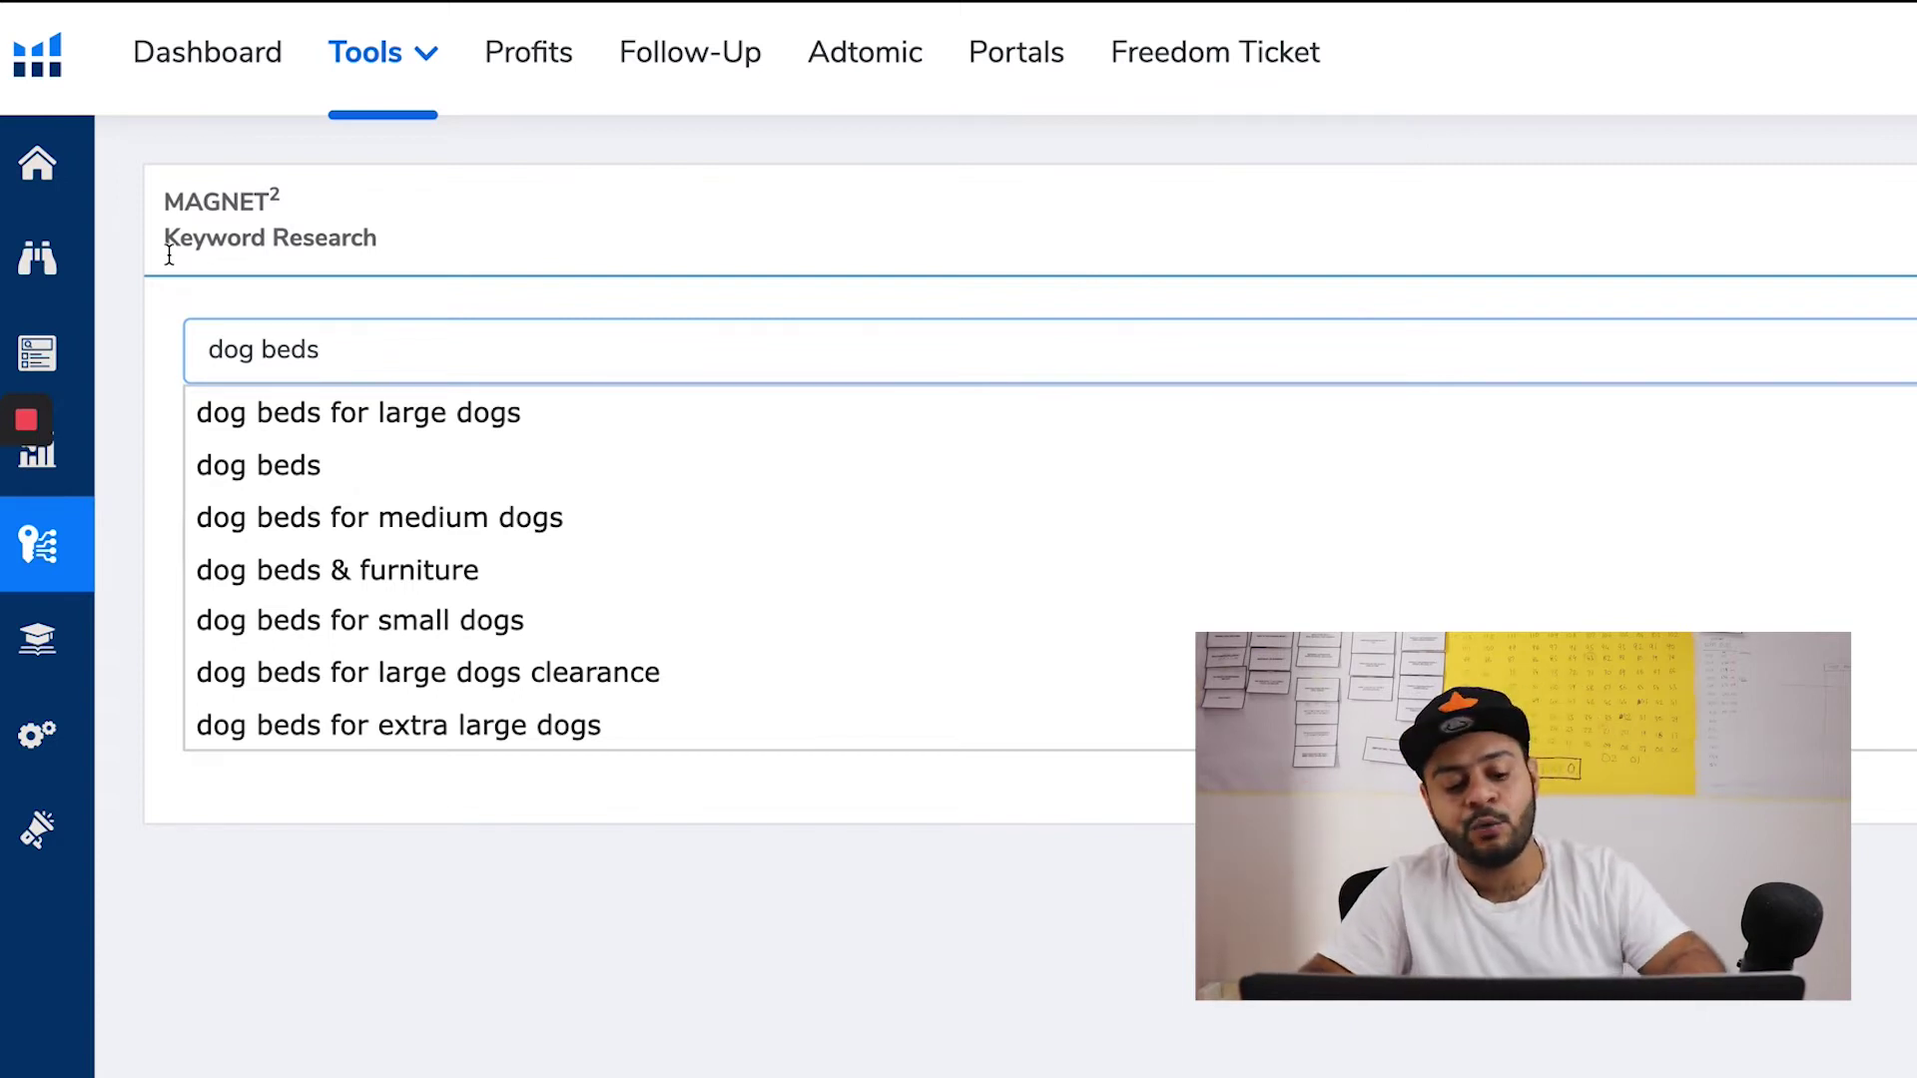
left_click_drag(969, 743, 81, 120)
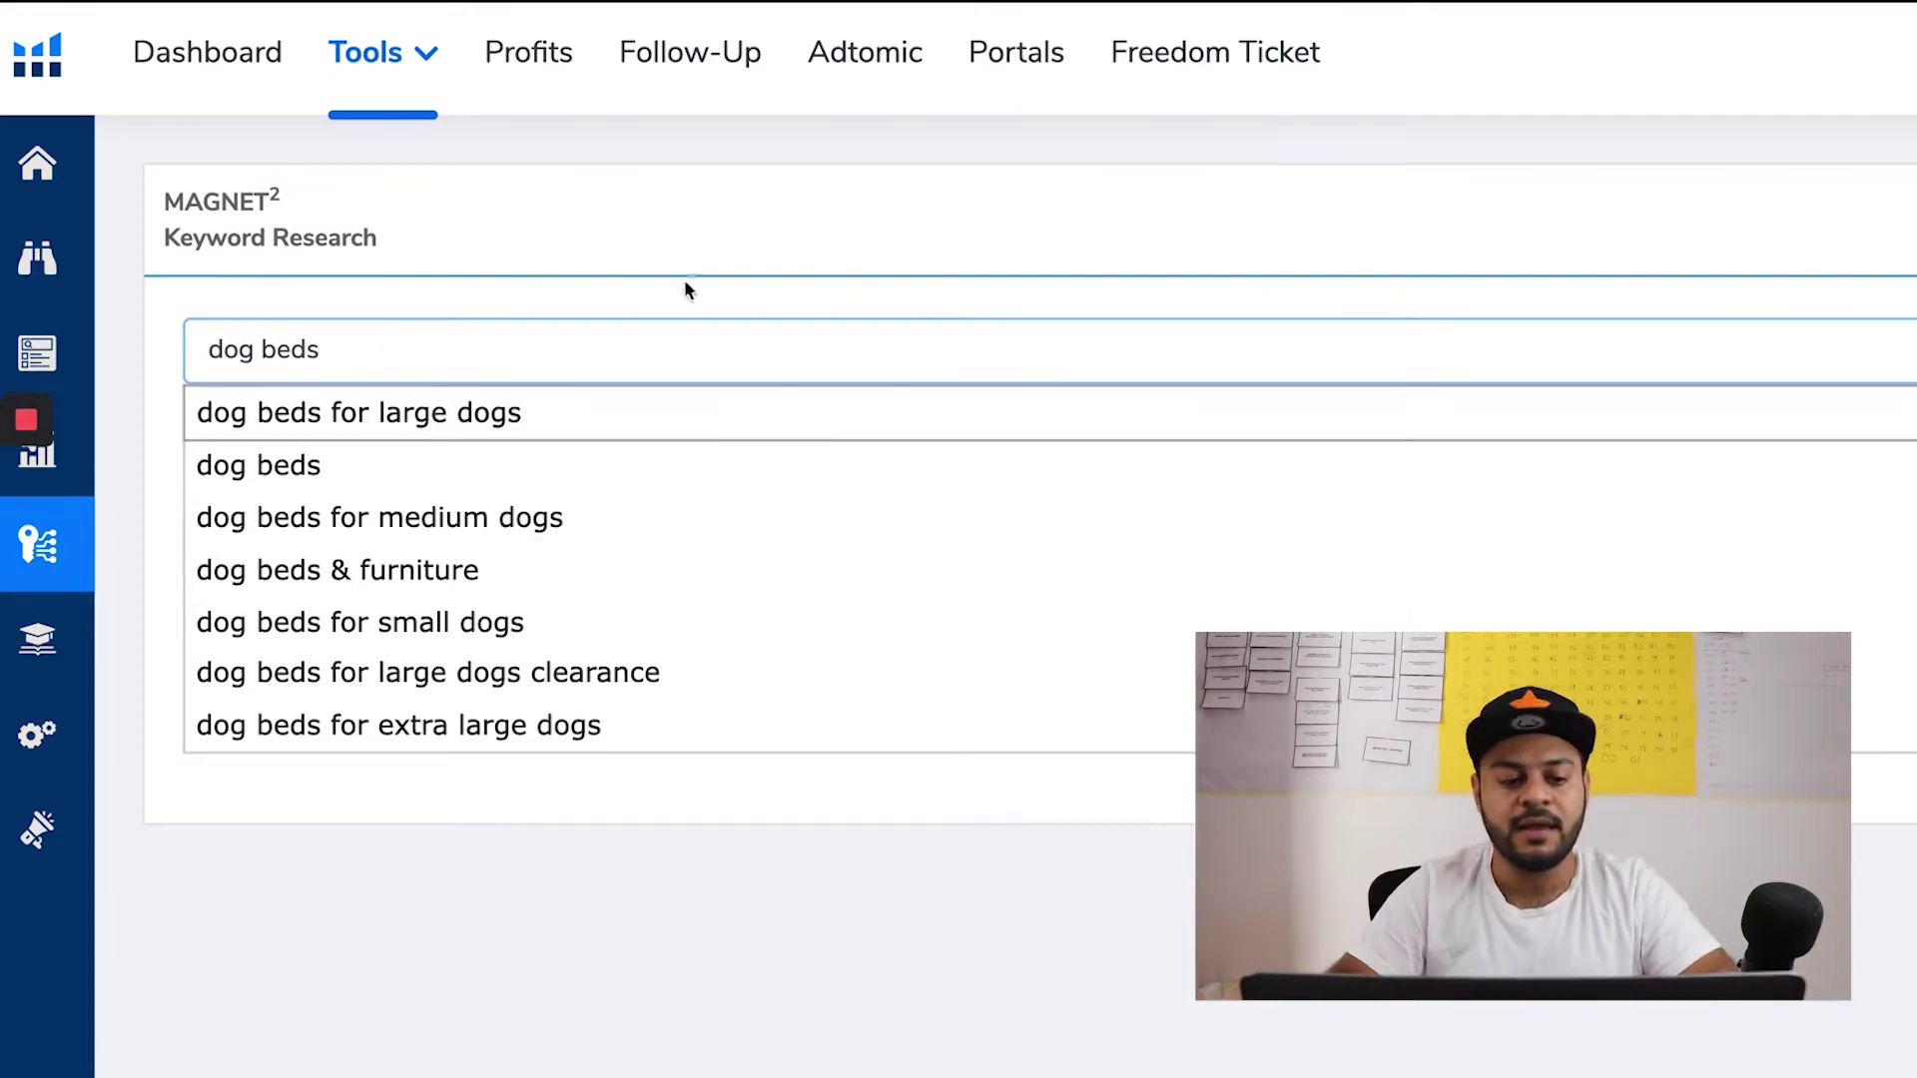
left_click(747, 200)
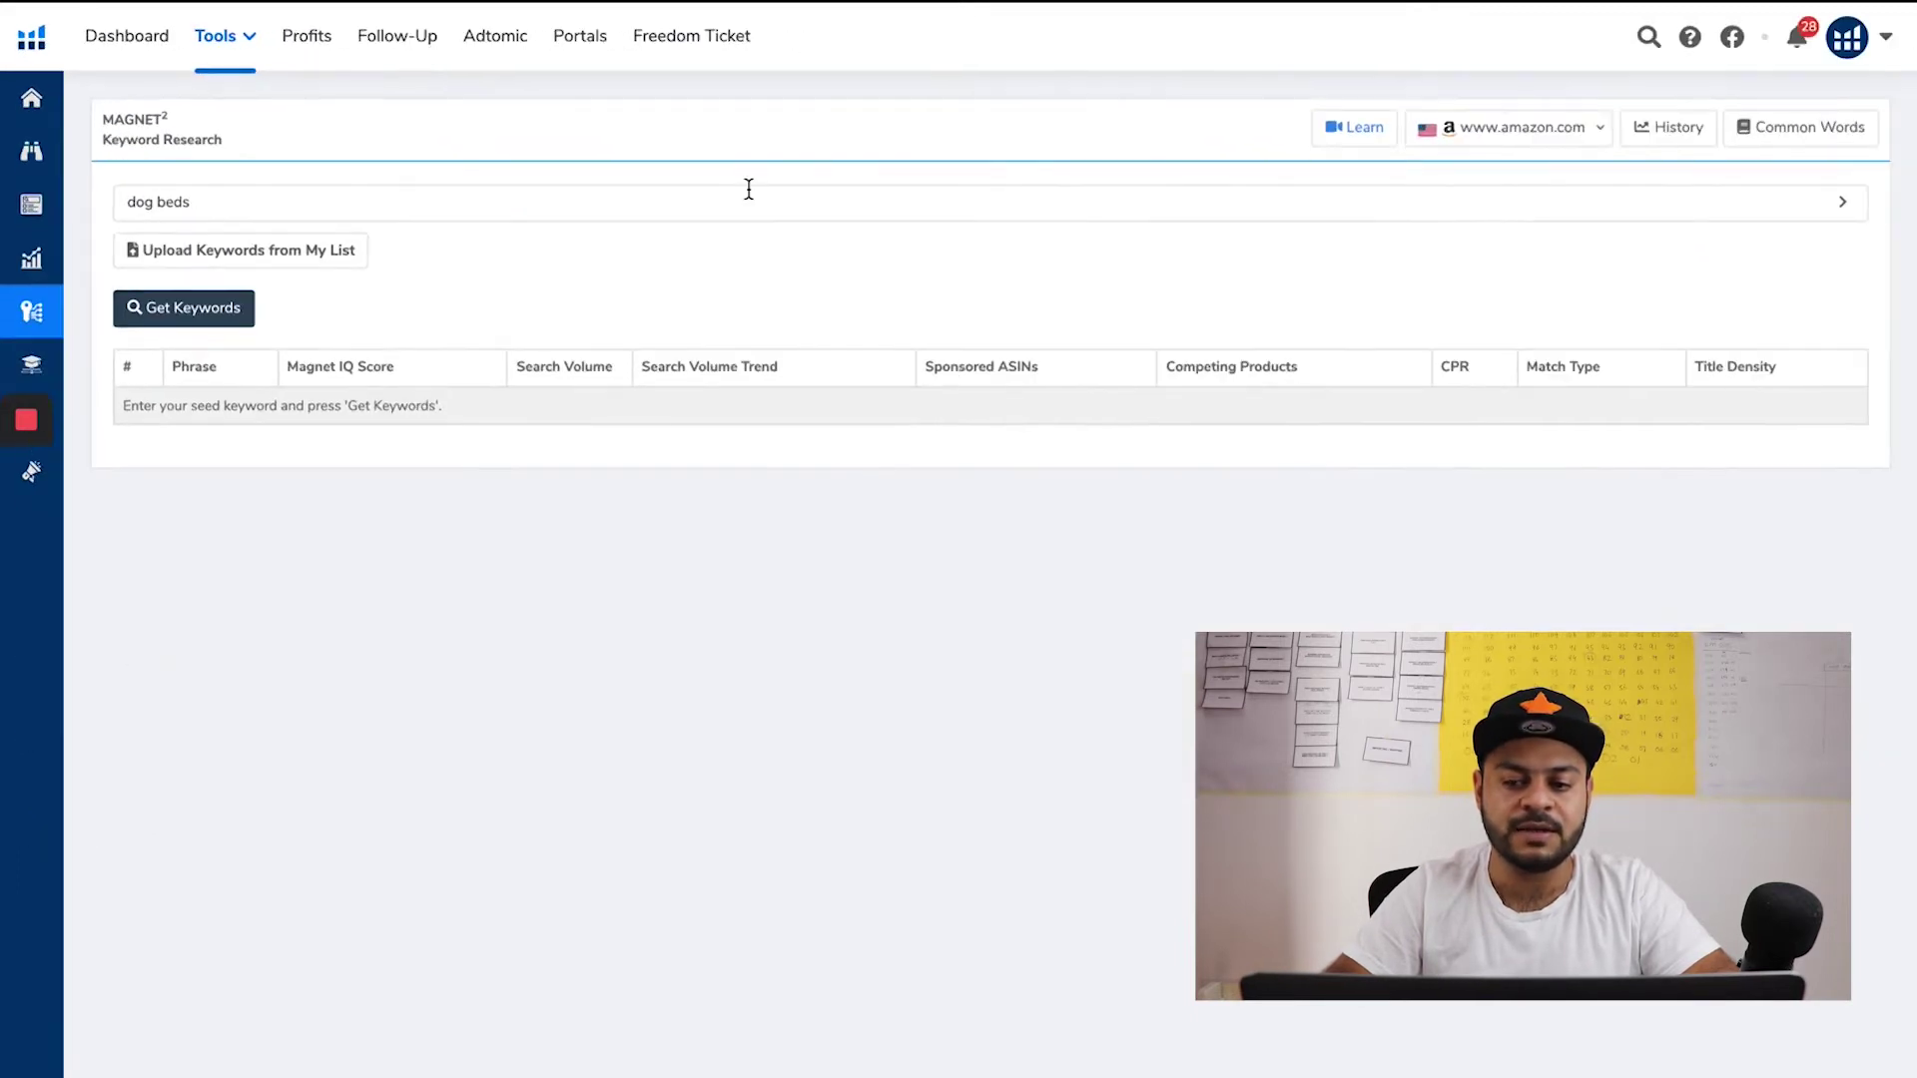
left_click(182, 311)
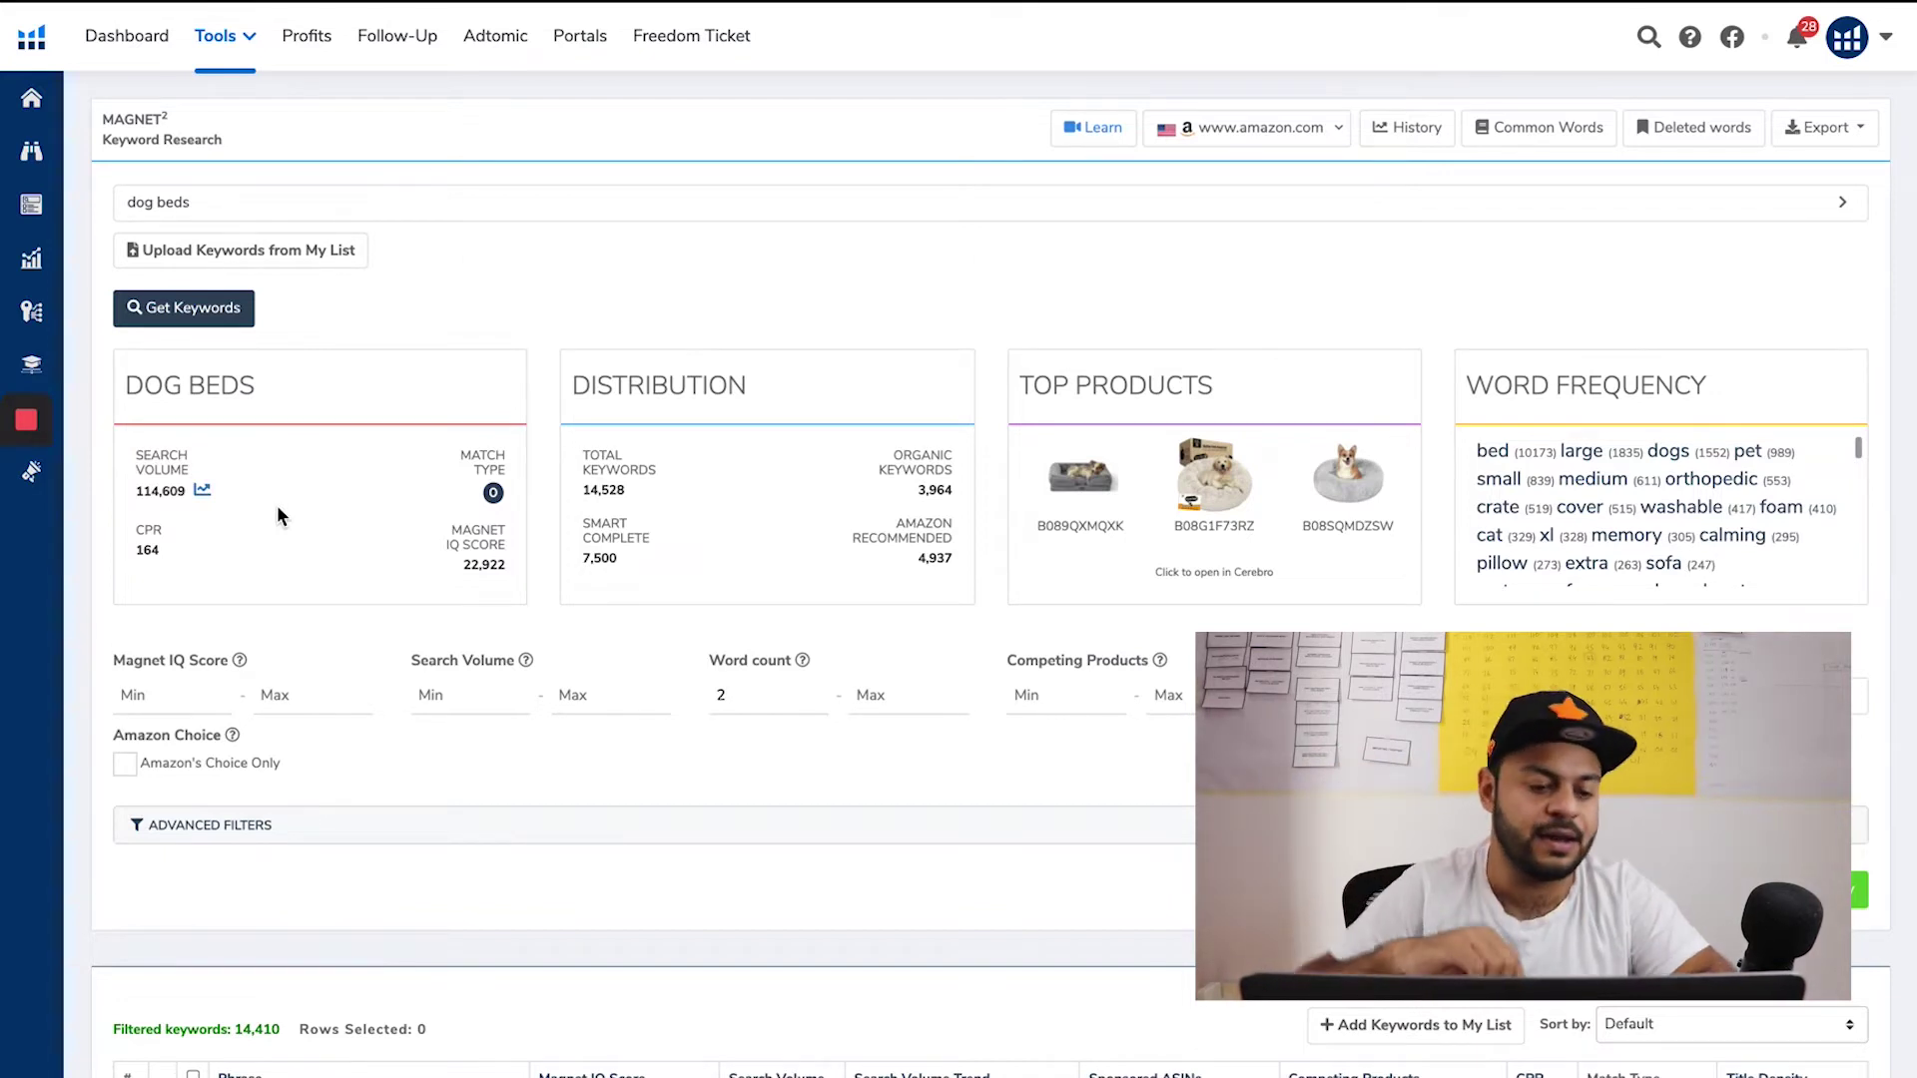
Examine the dog beds search volume, keyword distribution and word frequency summaries, along with the table of related keywords
double_click(172, 203)
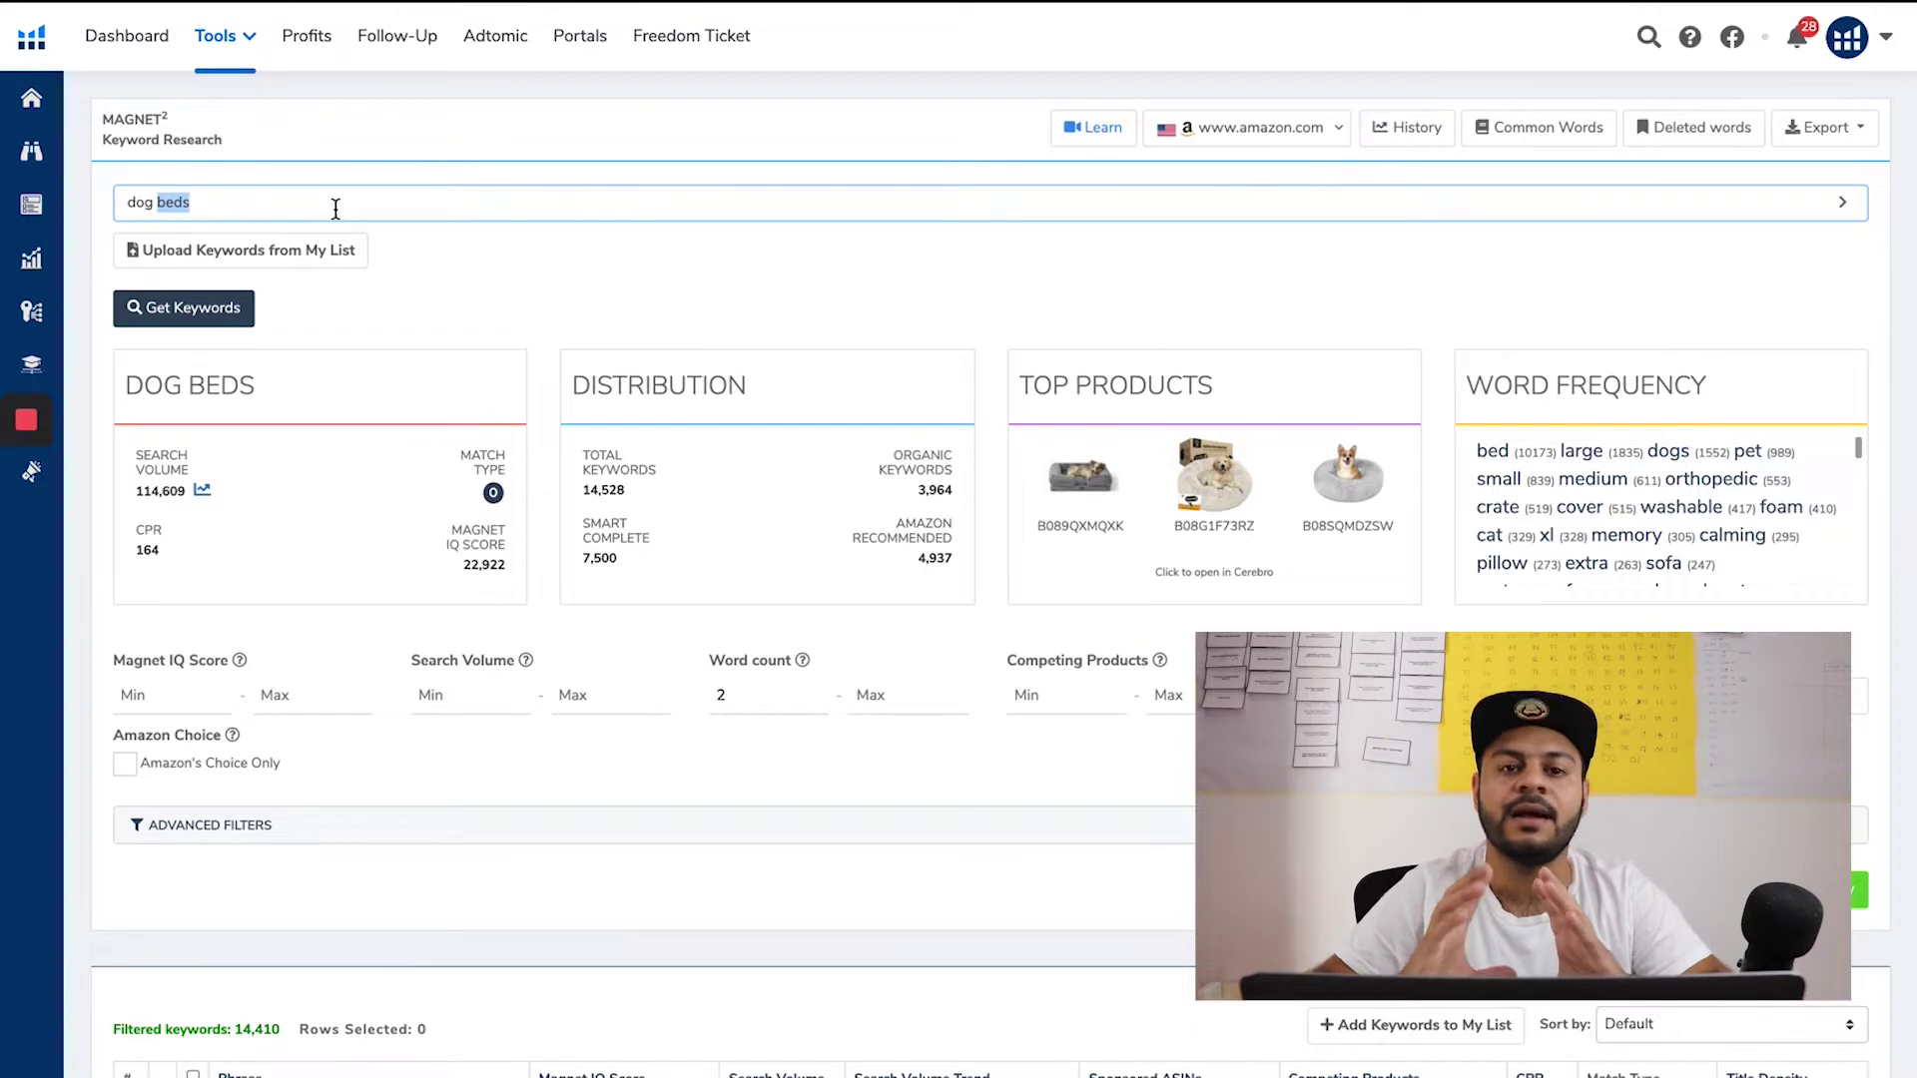
scroll(118, 528, "up", 5)
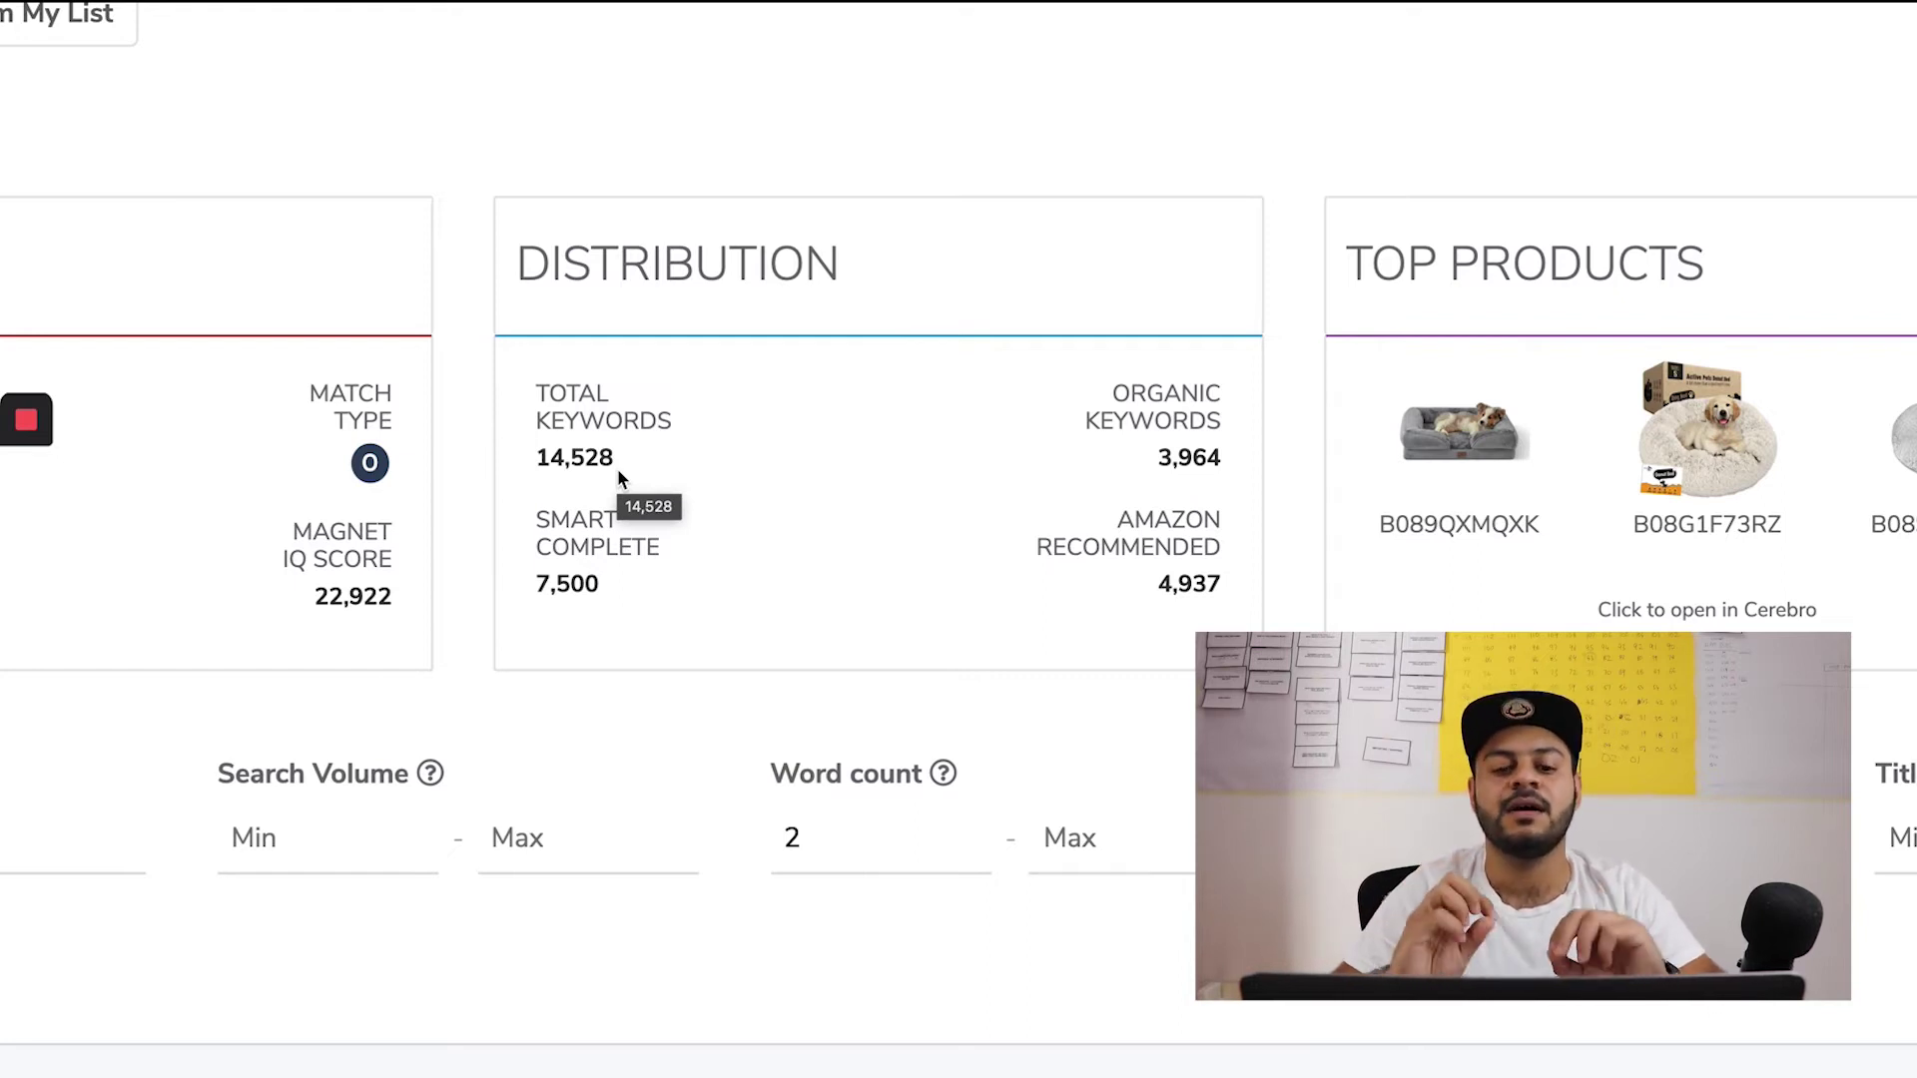
scroll(617, 469, "down", 5)
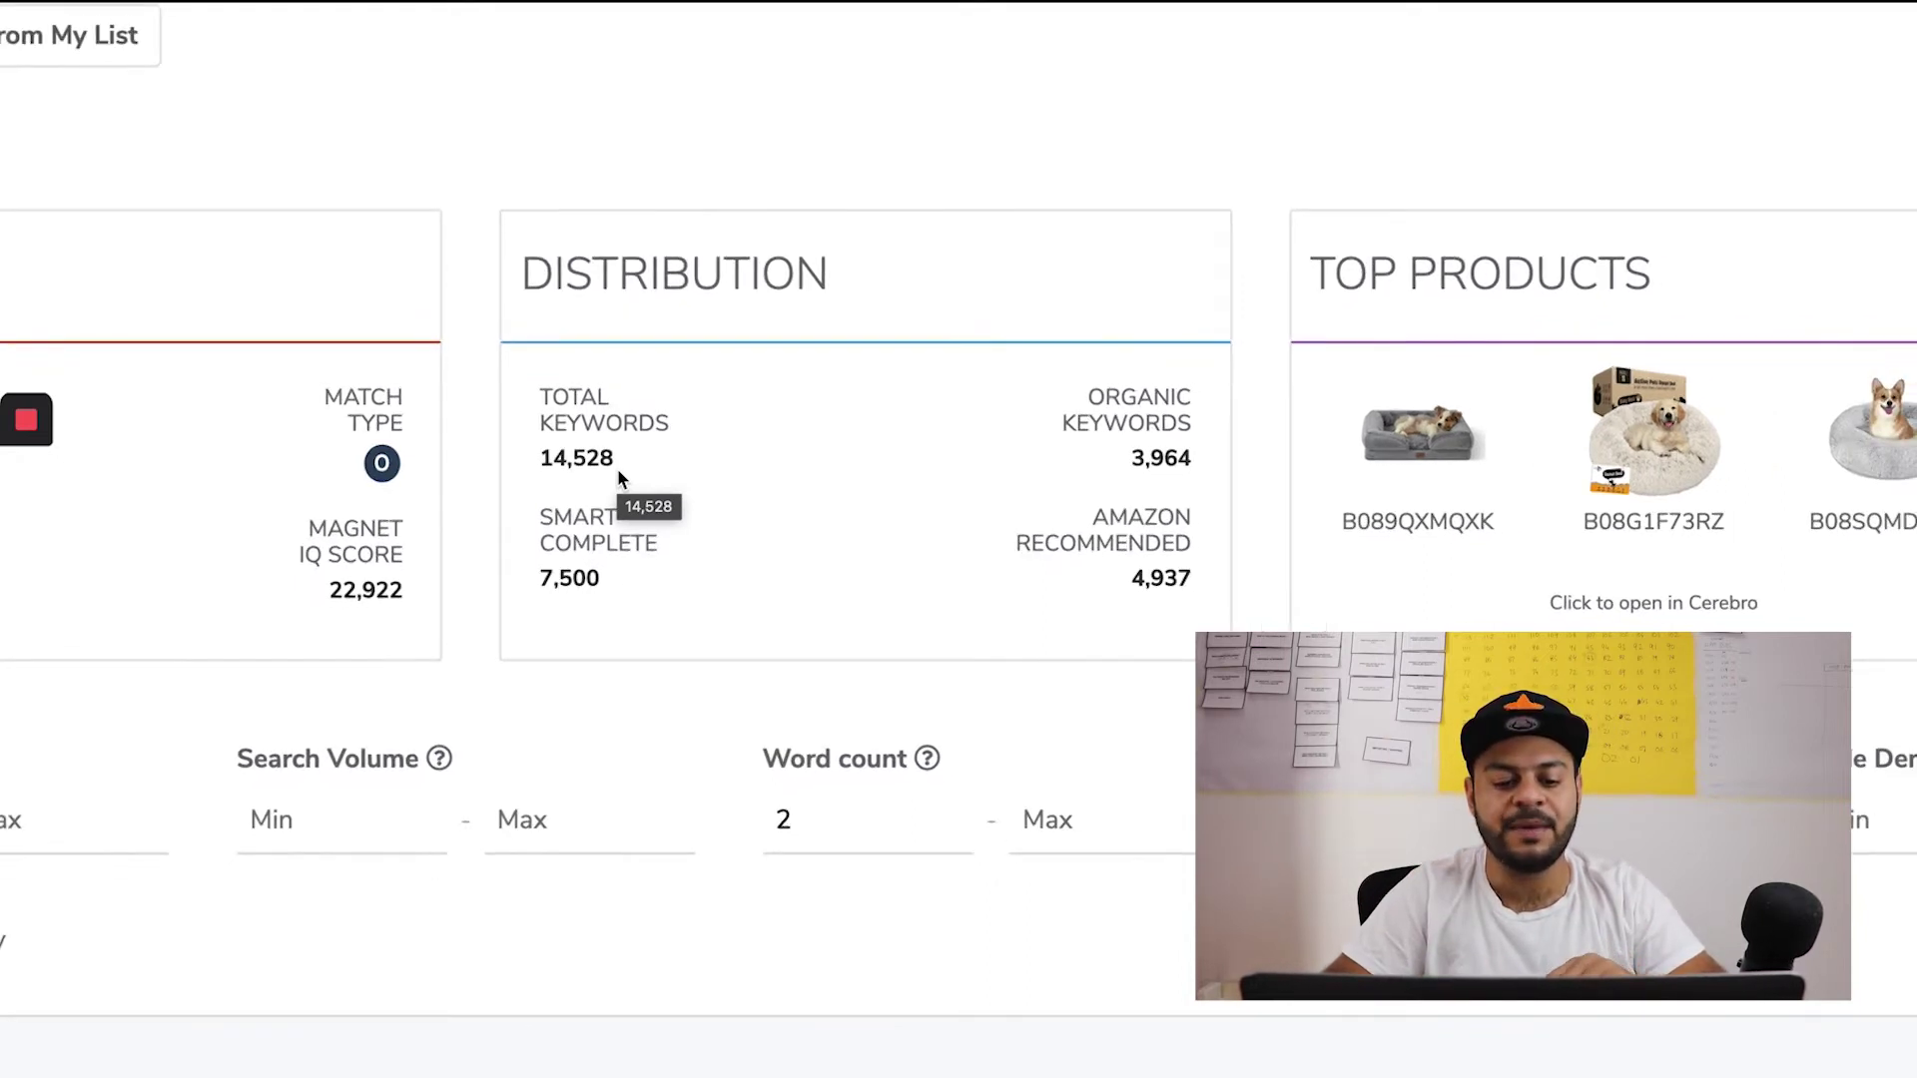
scroll(618, 472, "down", 1)
scroll(617, 469, "down", 6)
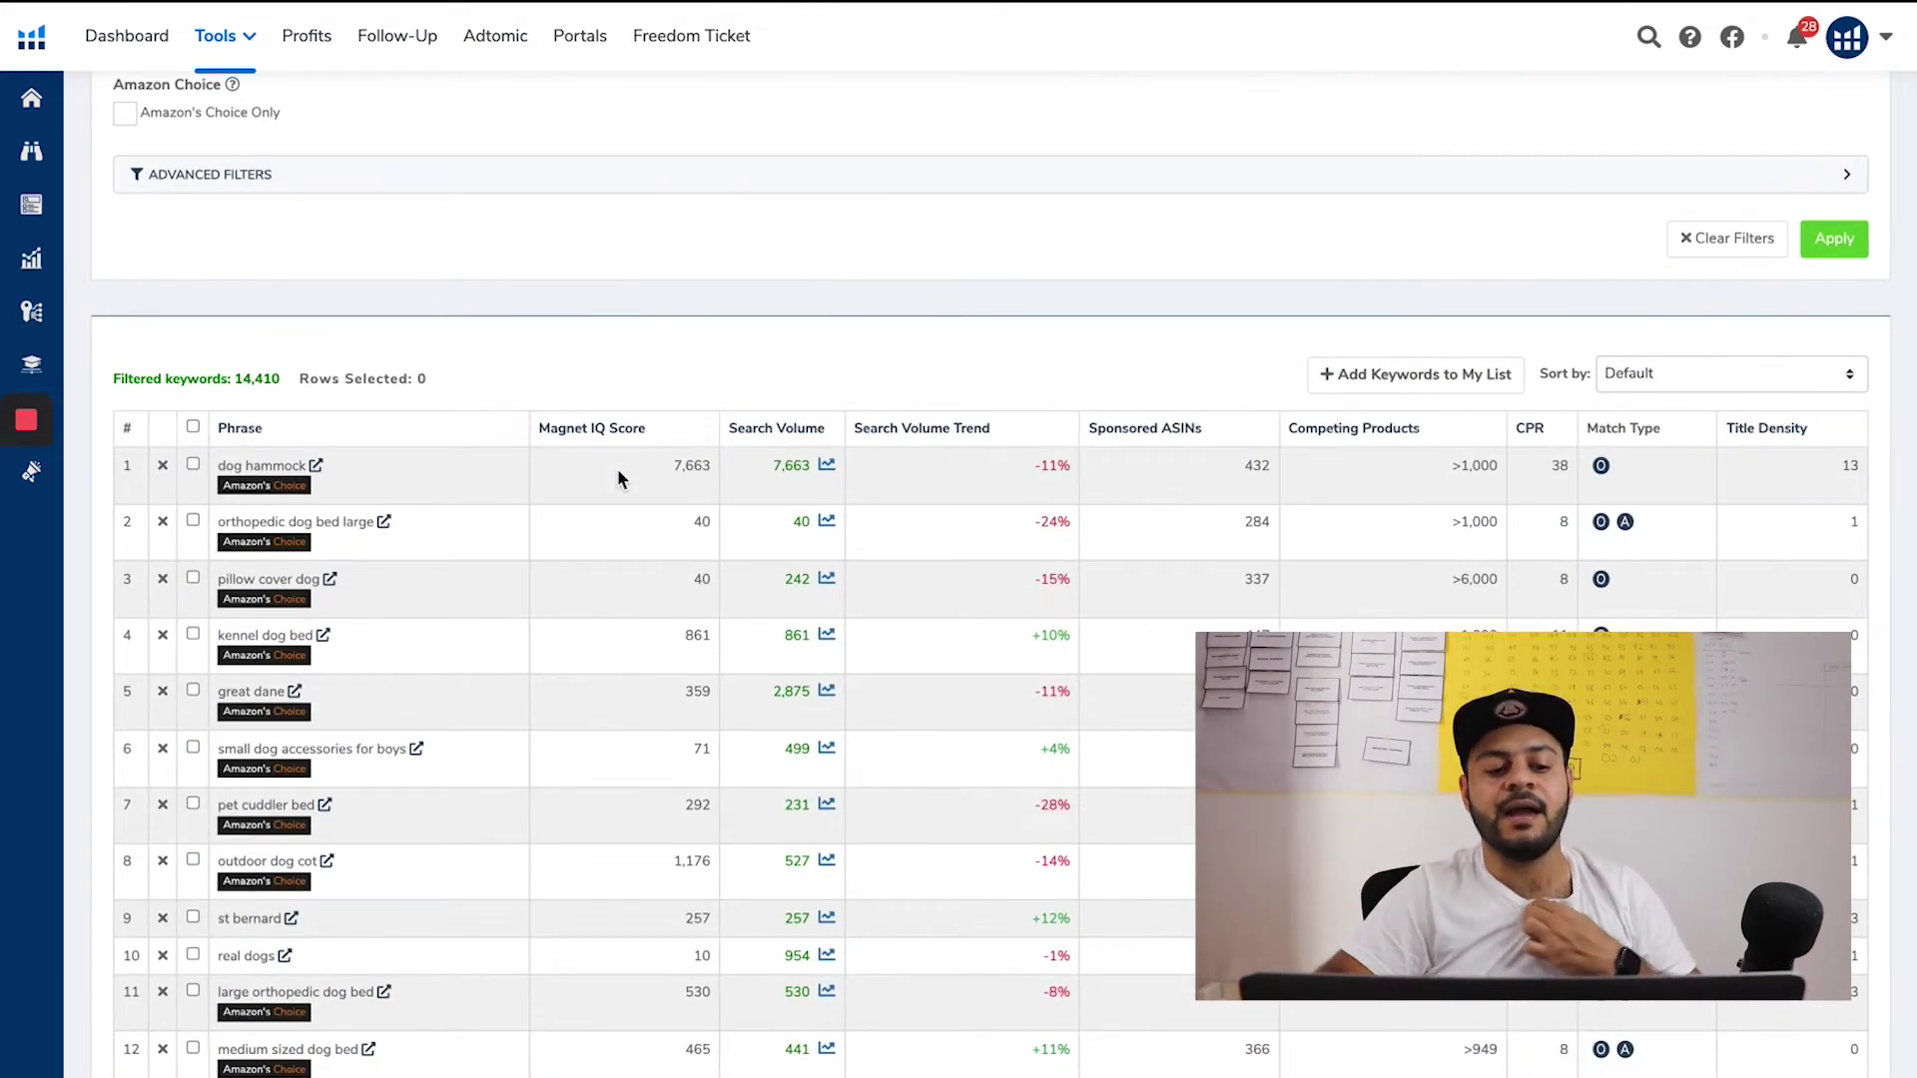
scroll(618, 470, "up", 6)
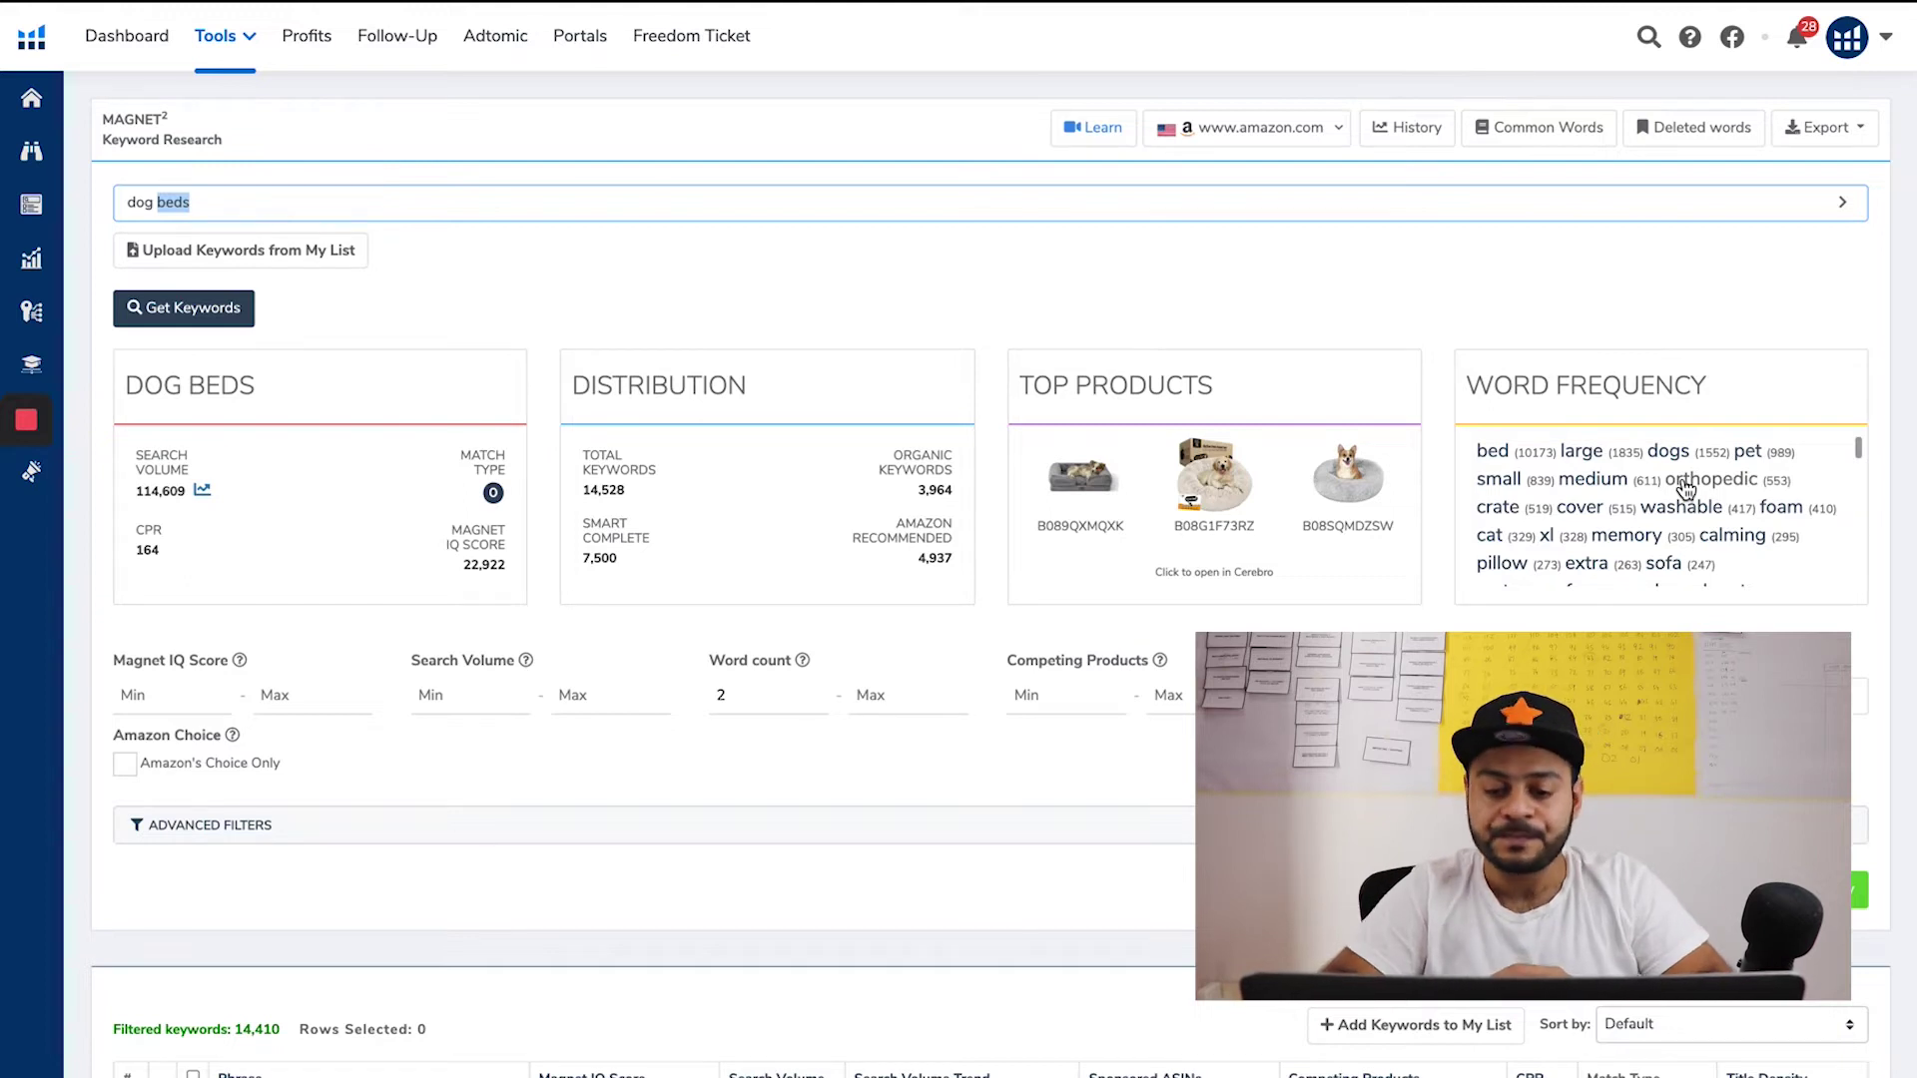
scroll(1685, 489, "down", 3)
scroll(1686, 489, "up", 3)
scroll(916, 759, "down", 1)
scroll(915, 757, "down", 7)
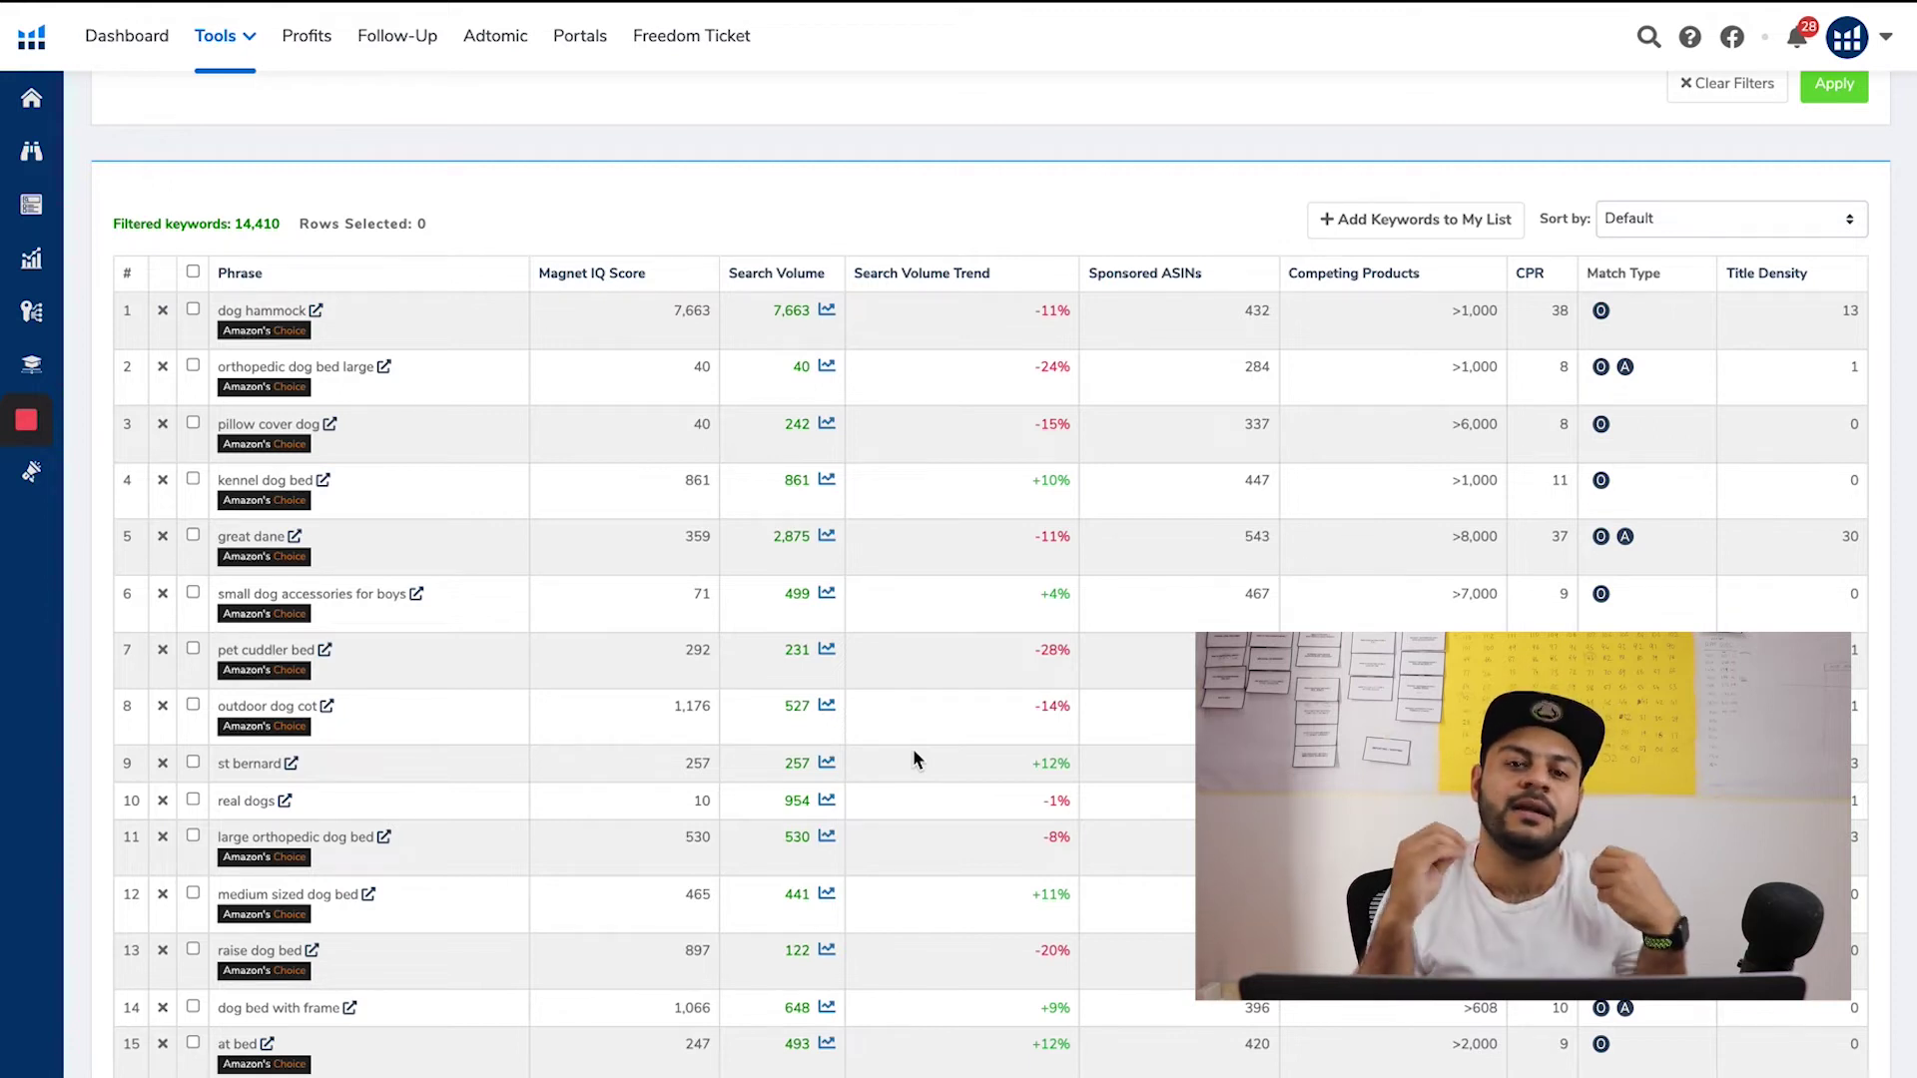
scroll(342, 419, "down", 1)
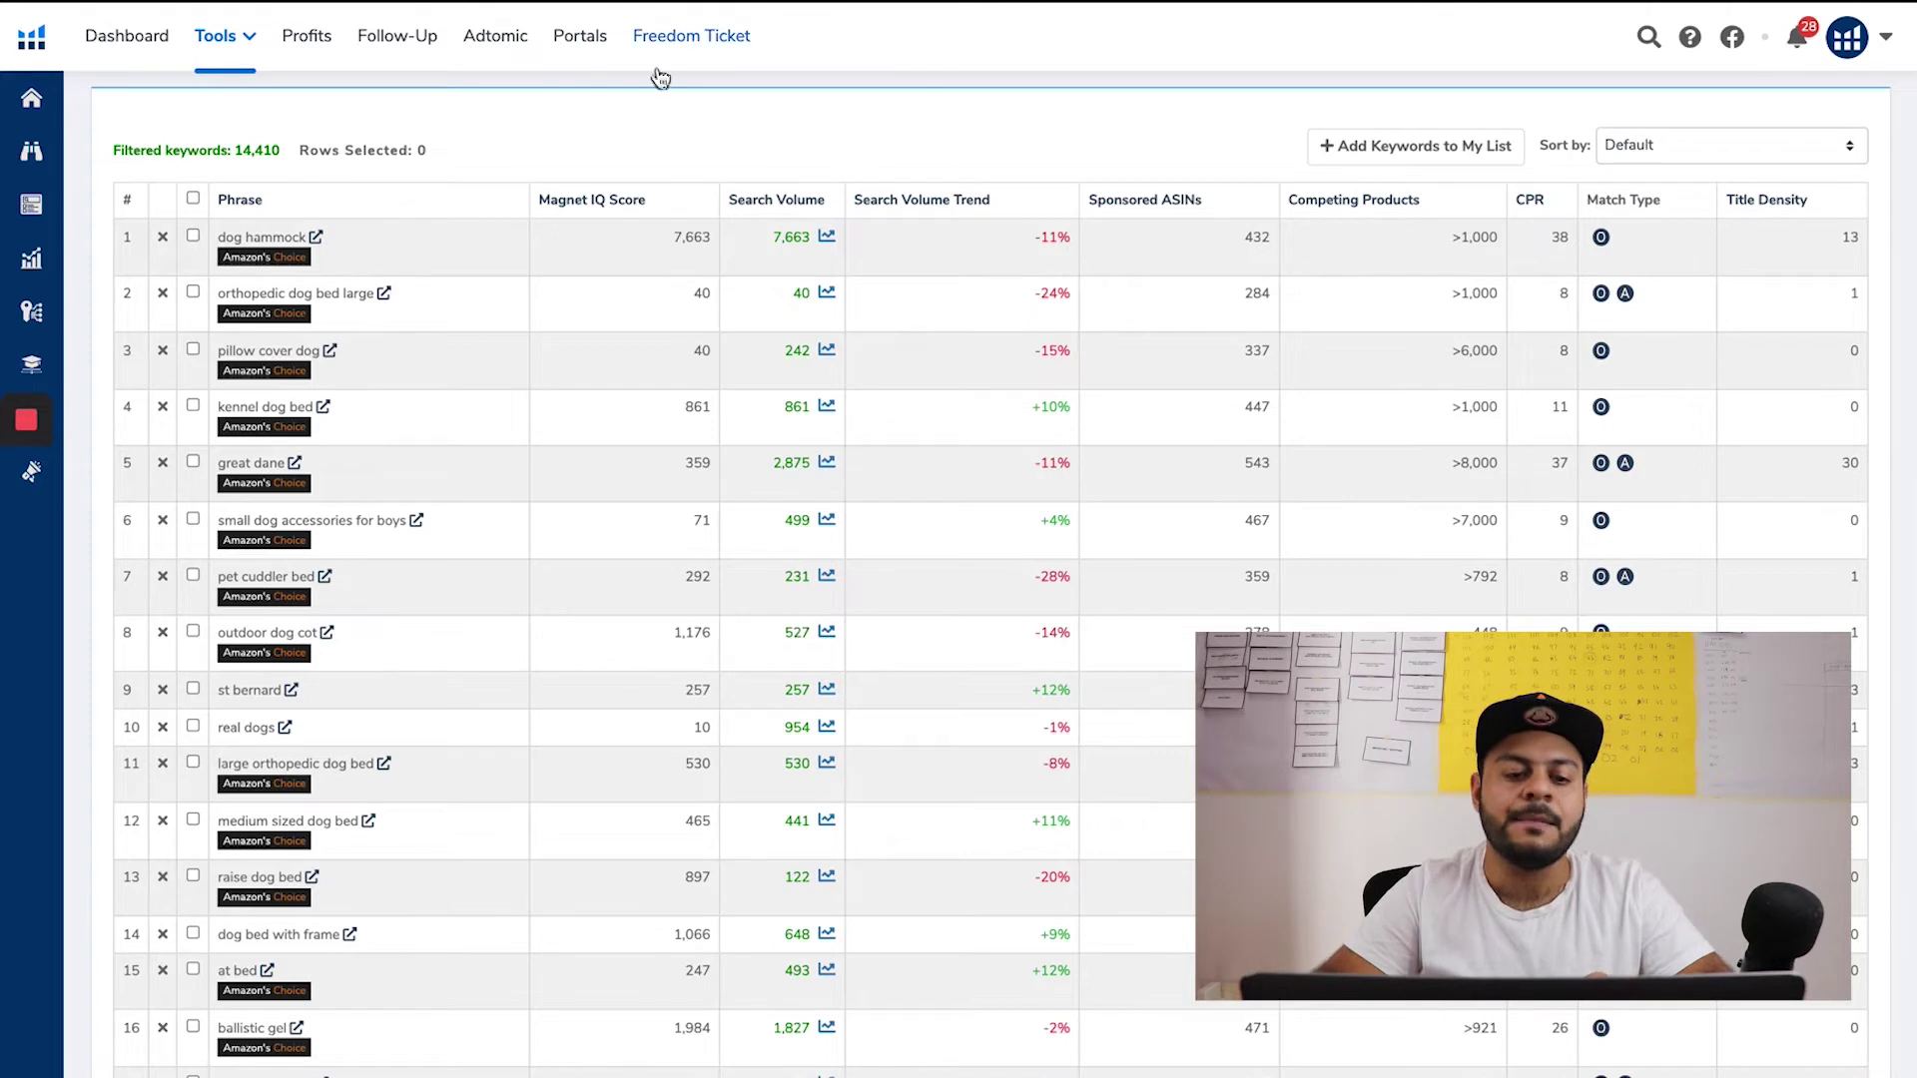
Review the meaning of the keyword table's columns and sort the keywords by search volume from high to low
mouse_move(631, 200)
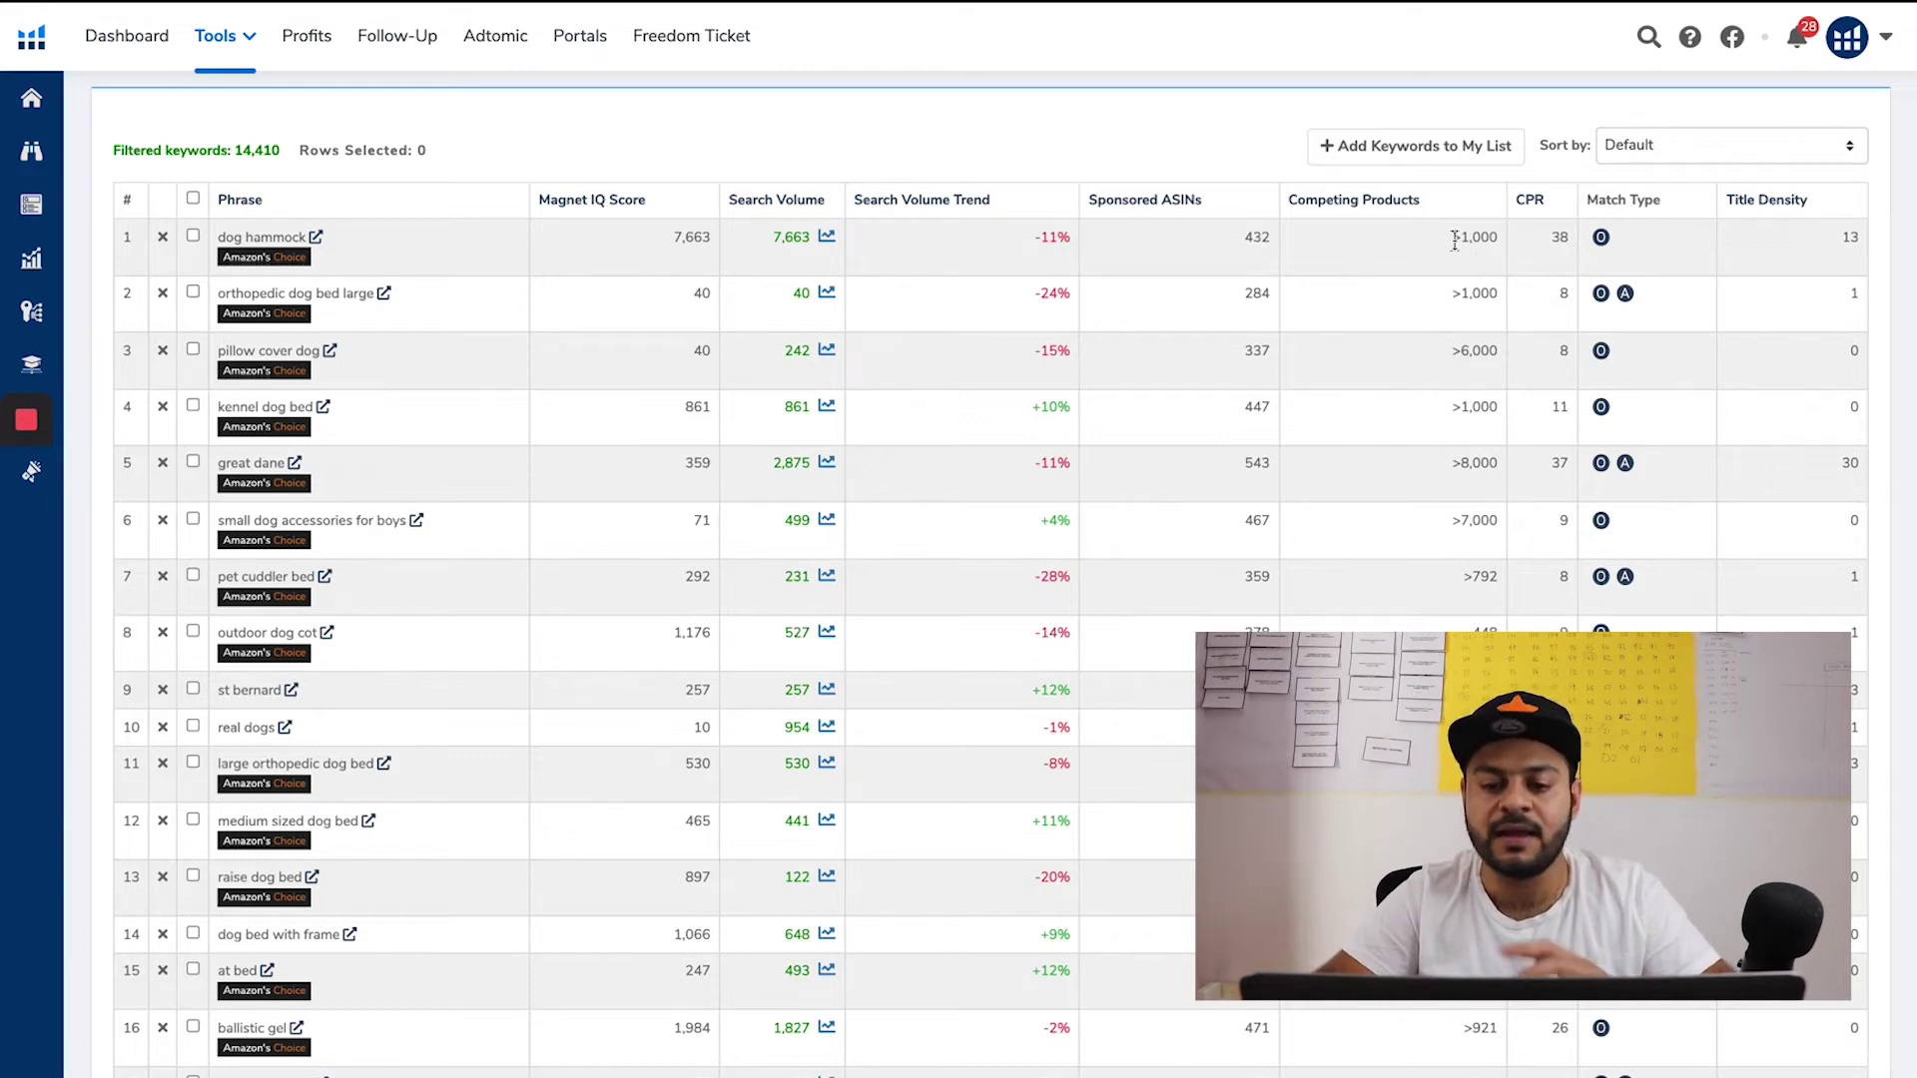
mouse_move(1393, 203)
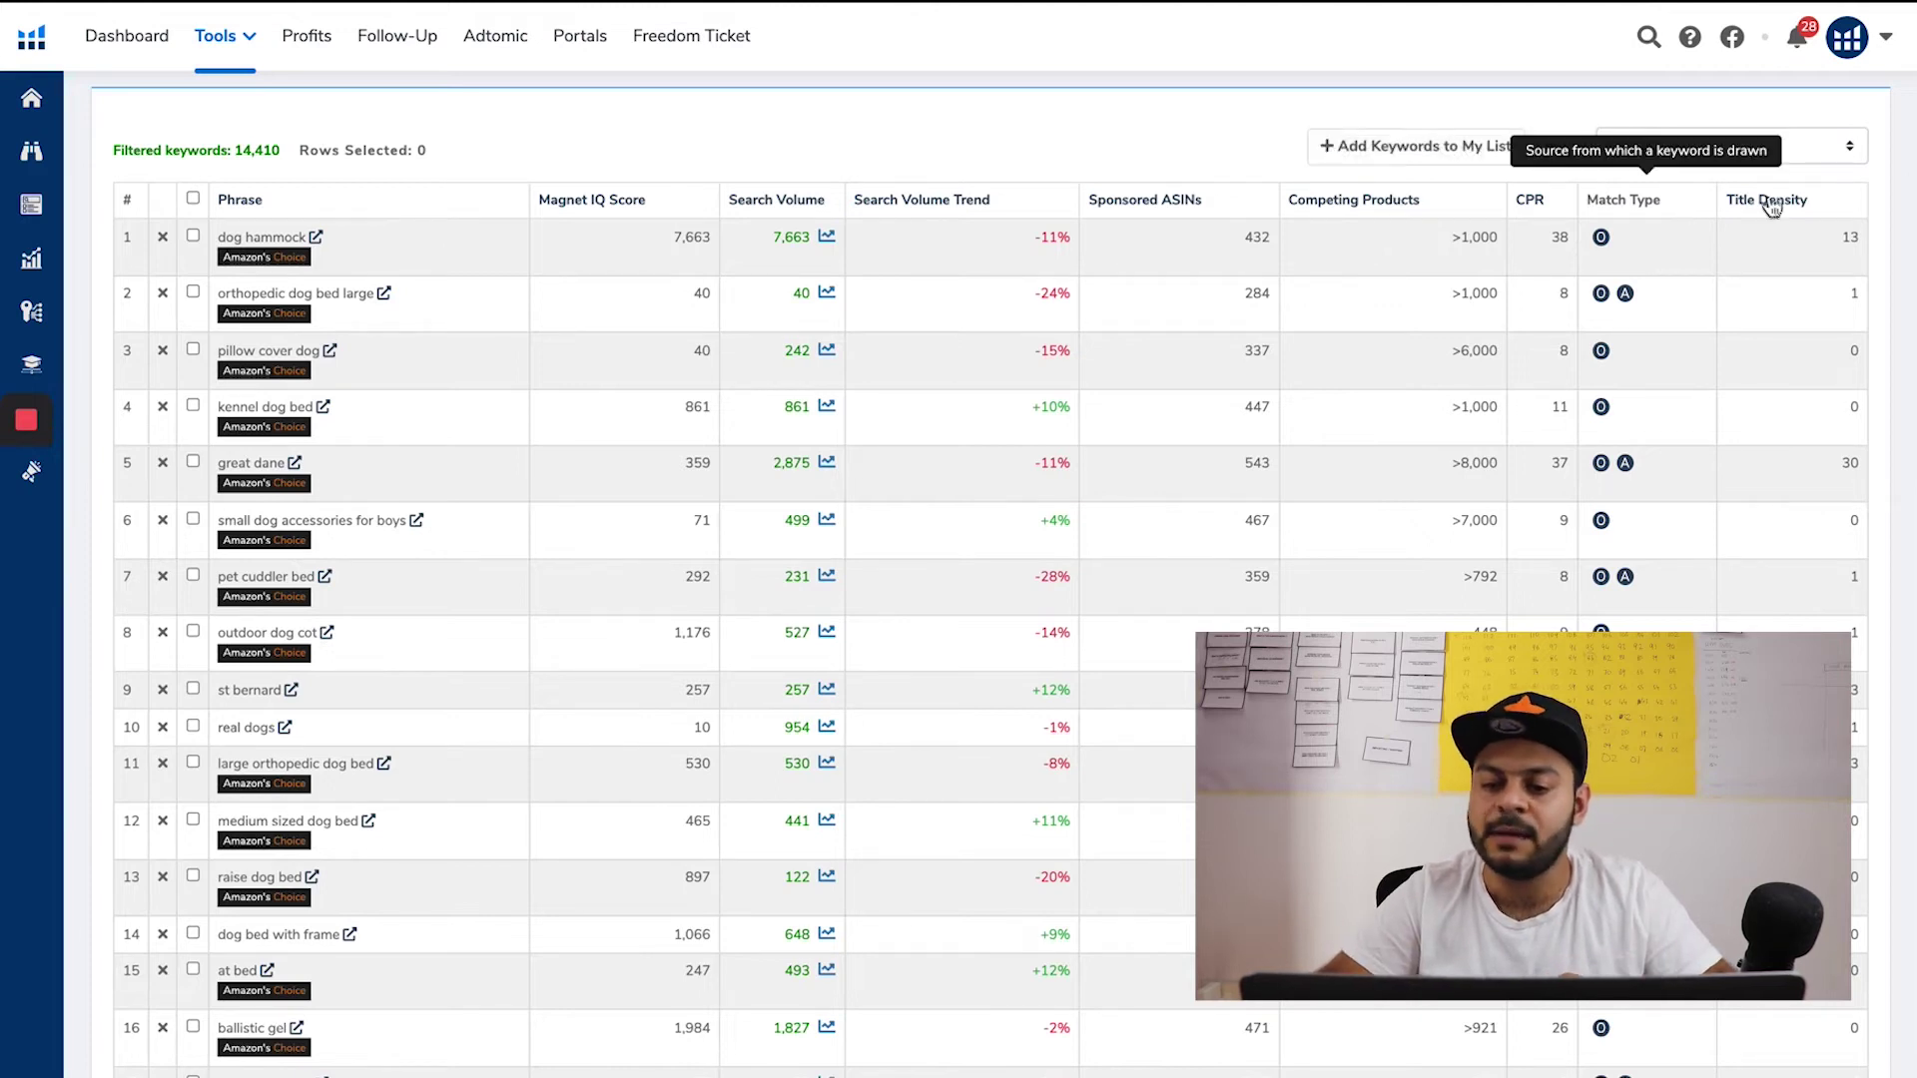
mouse_move(1794, 204)
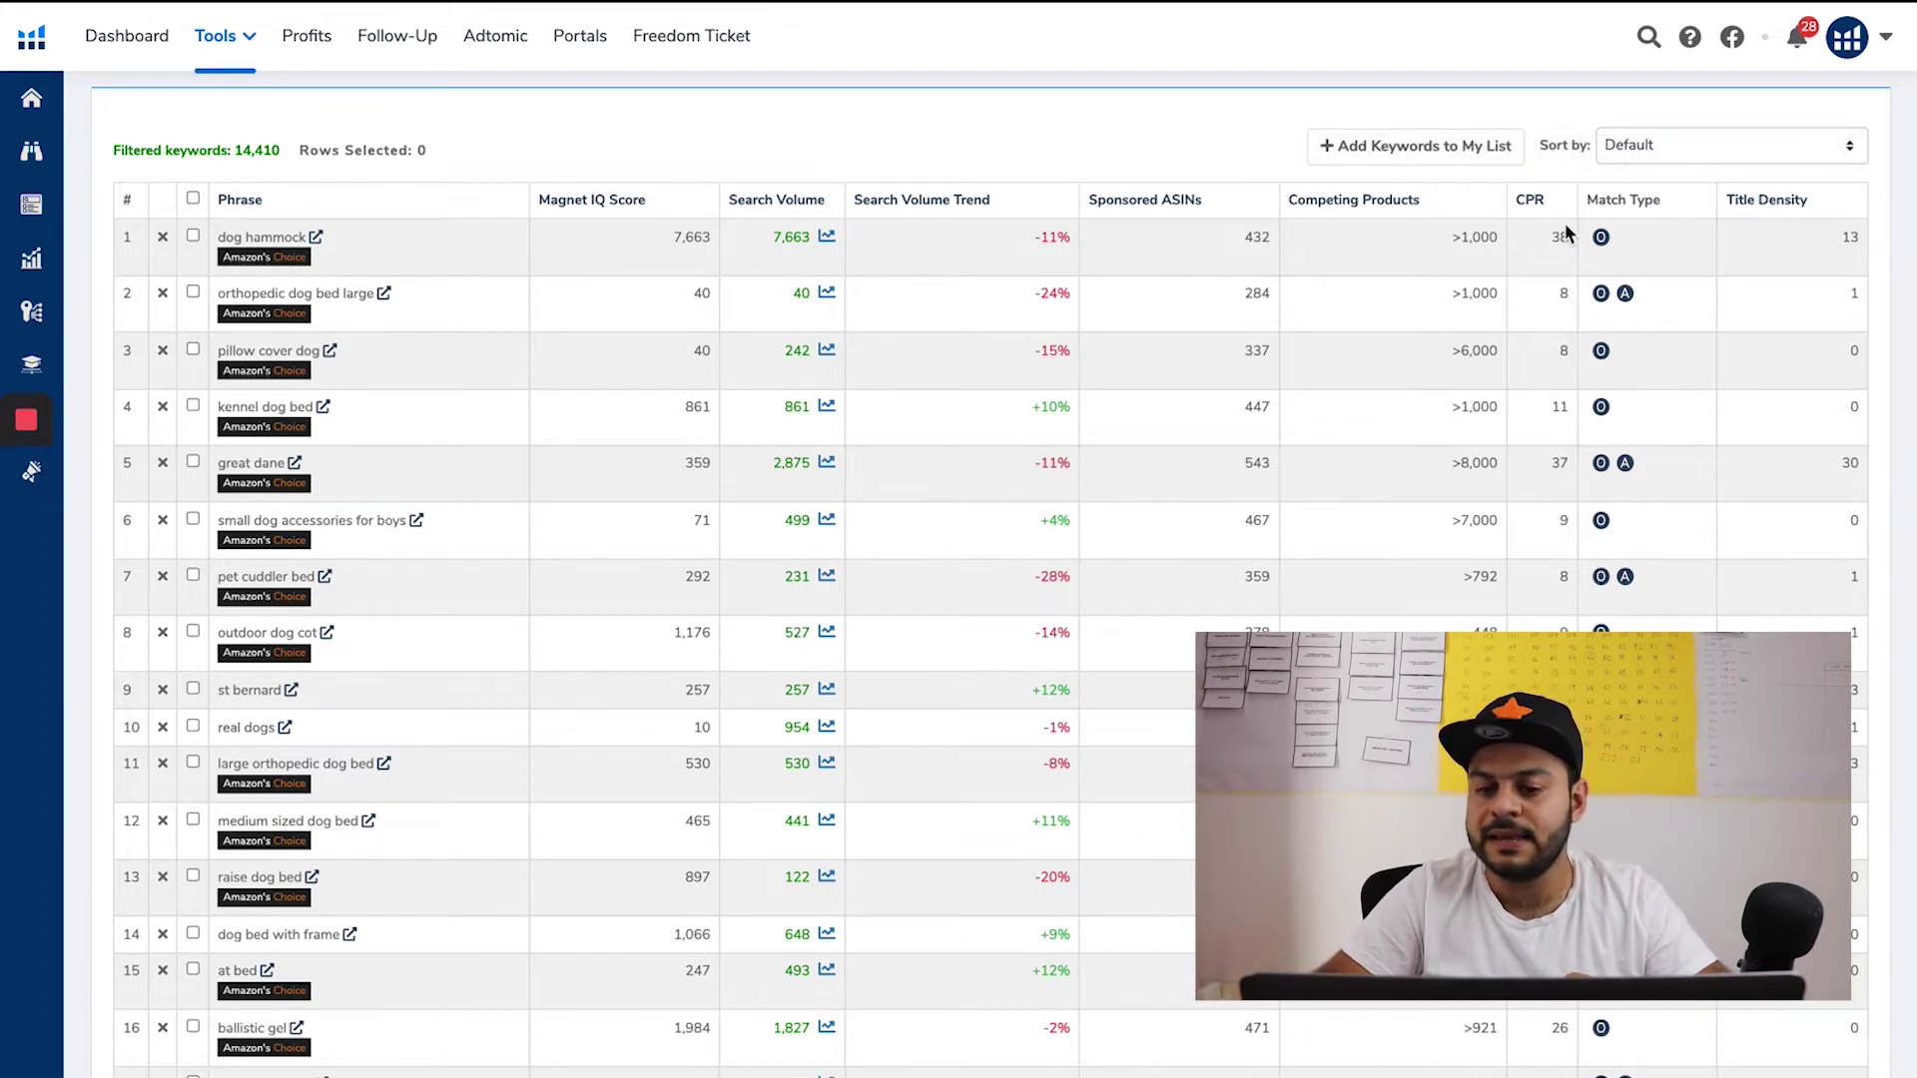
mouse_move(1643, 216)
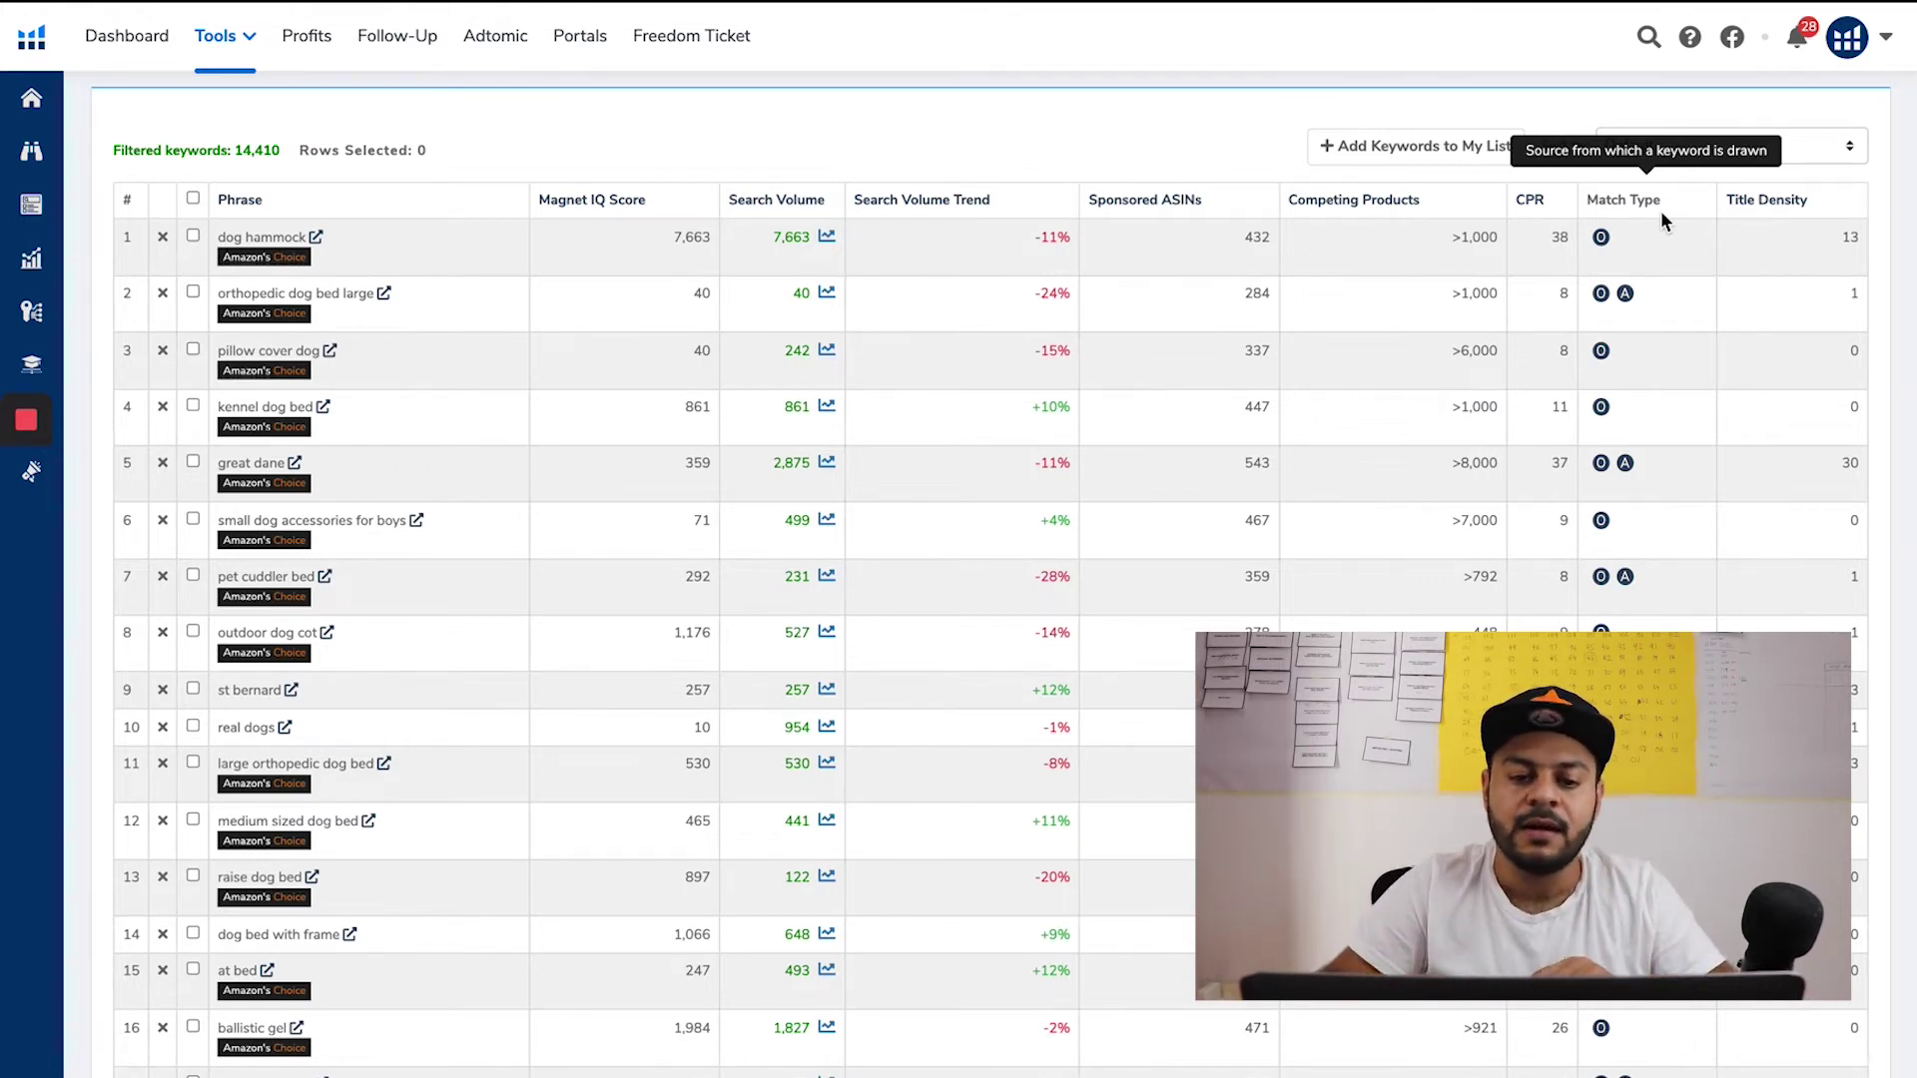
left_click(788, 205)
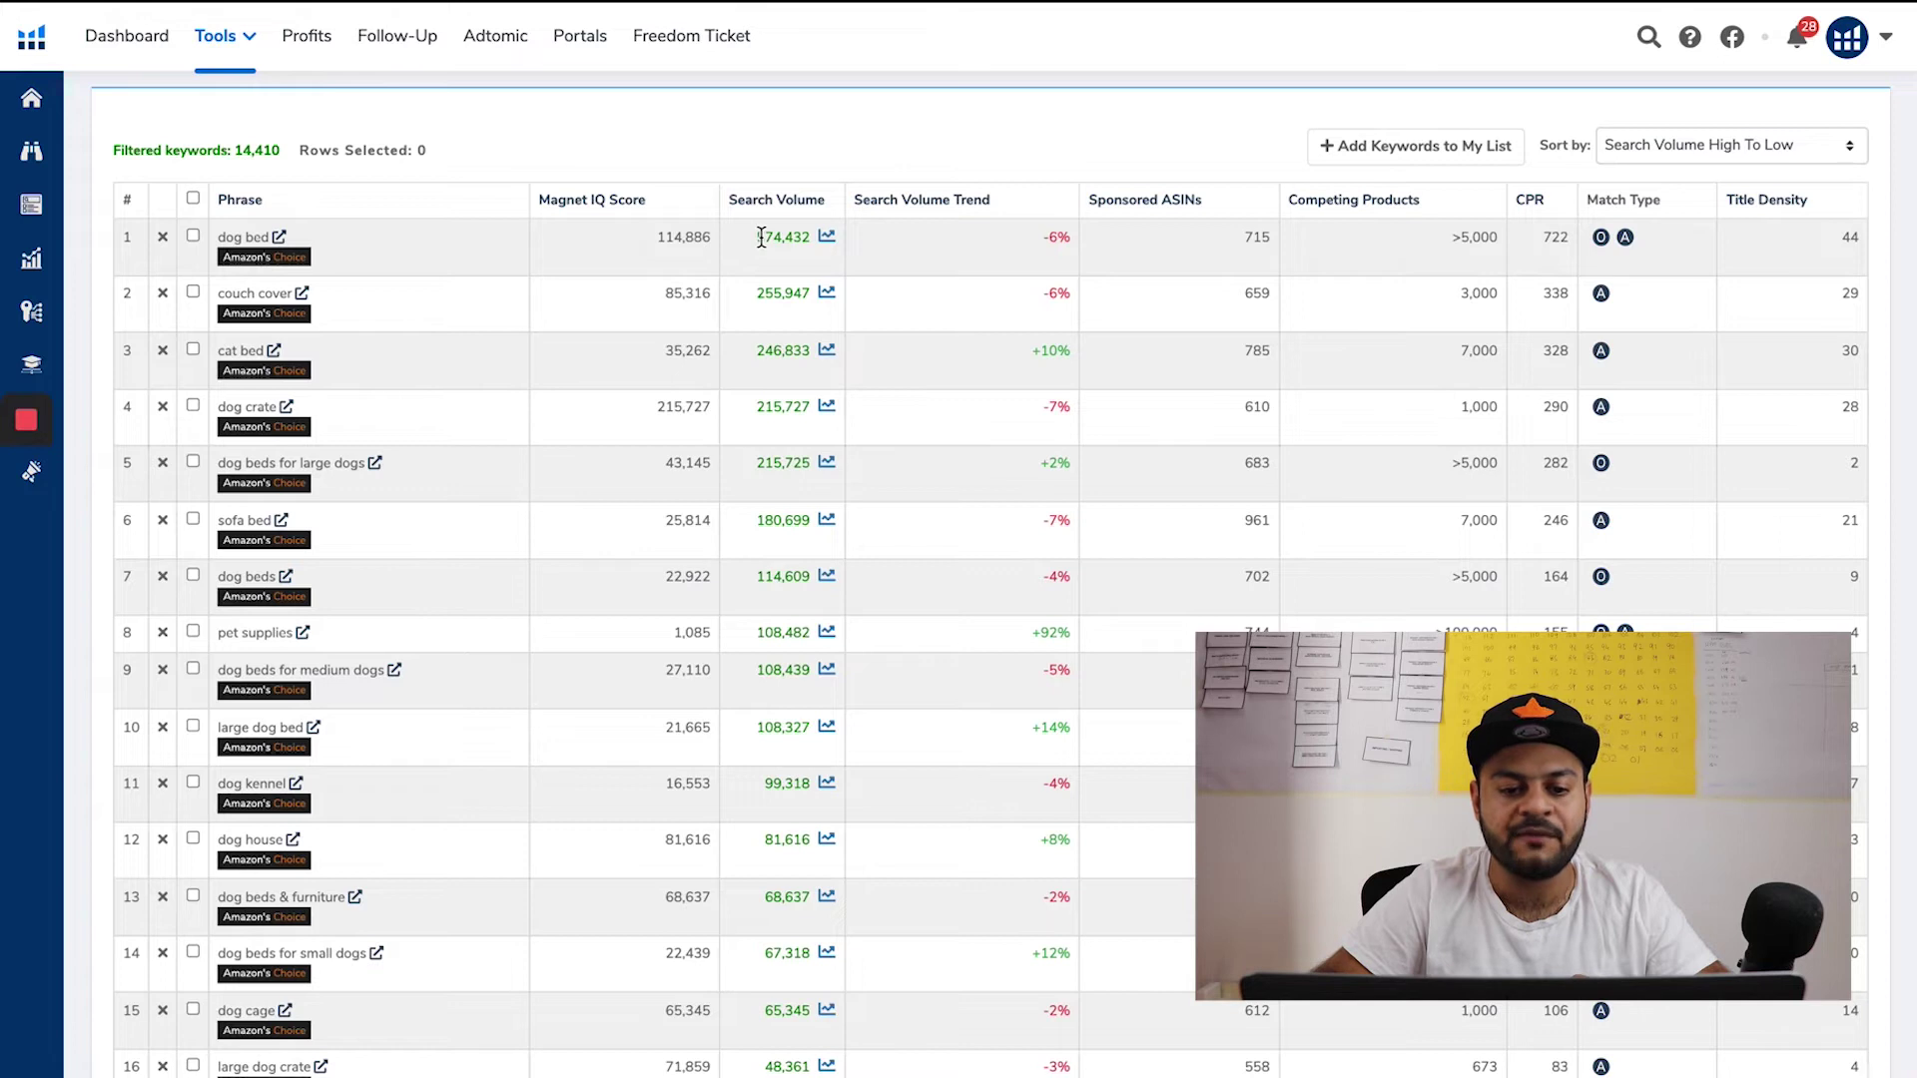
Compare the search volume of "dog beds" with the other high-volume phrases and check their relevance to the product
scroll(799, 237, "up", 7)
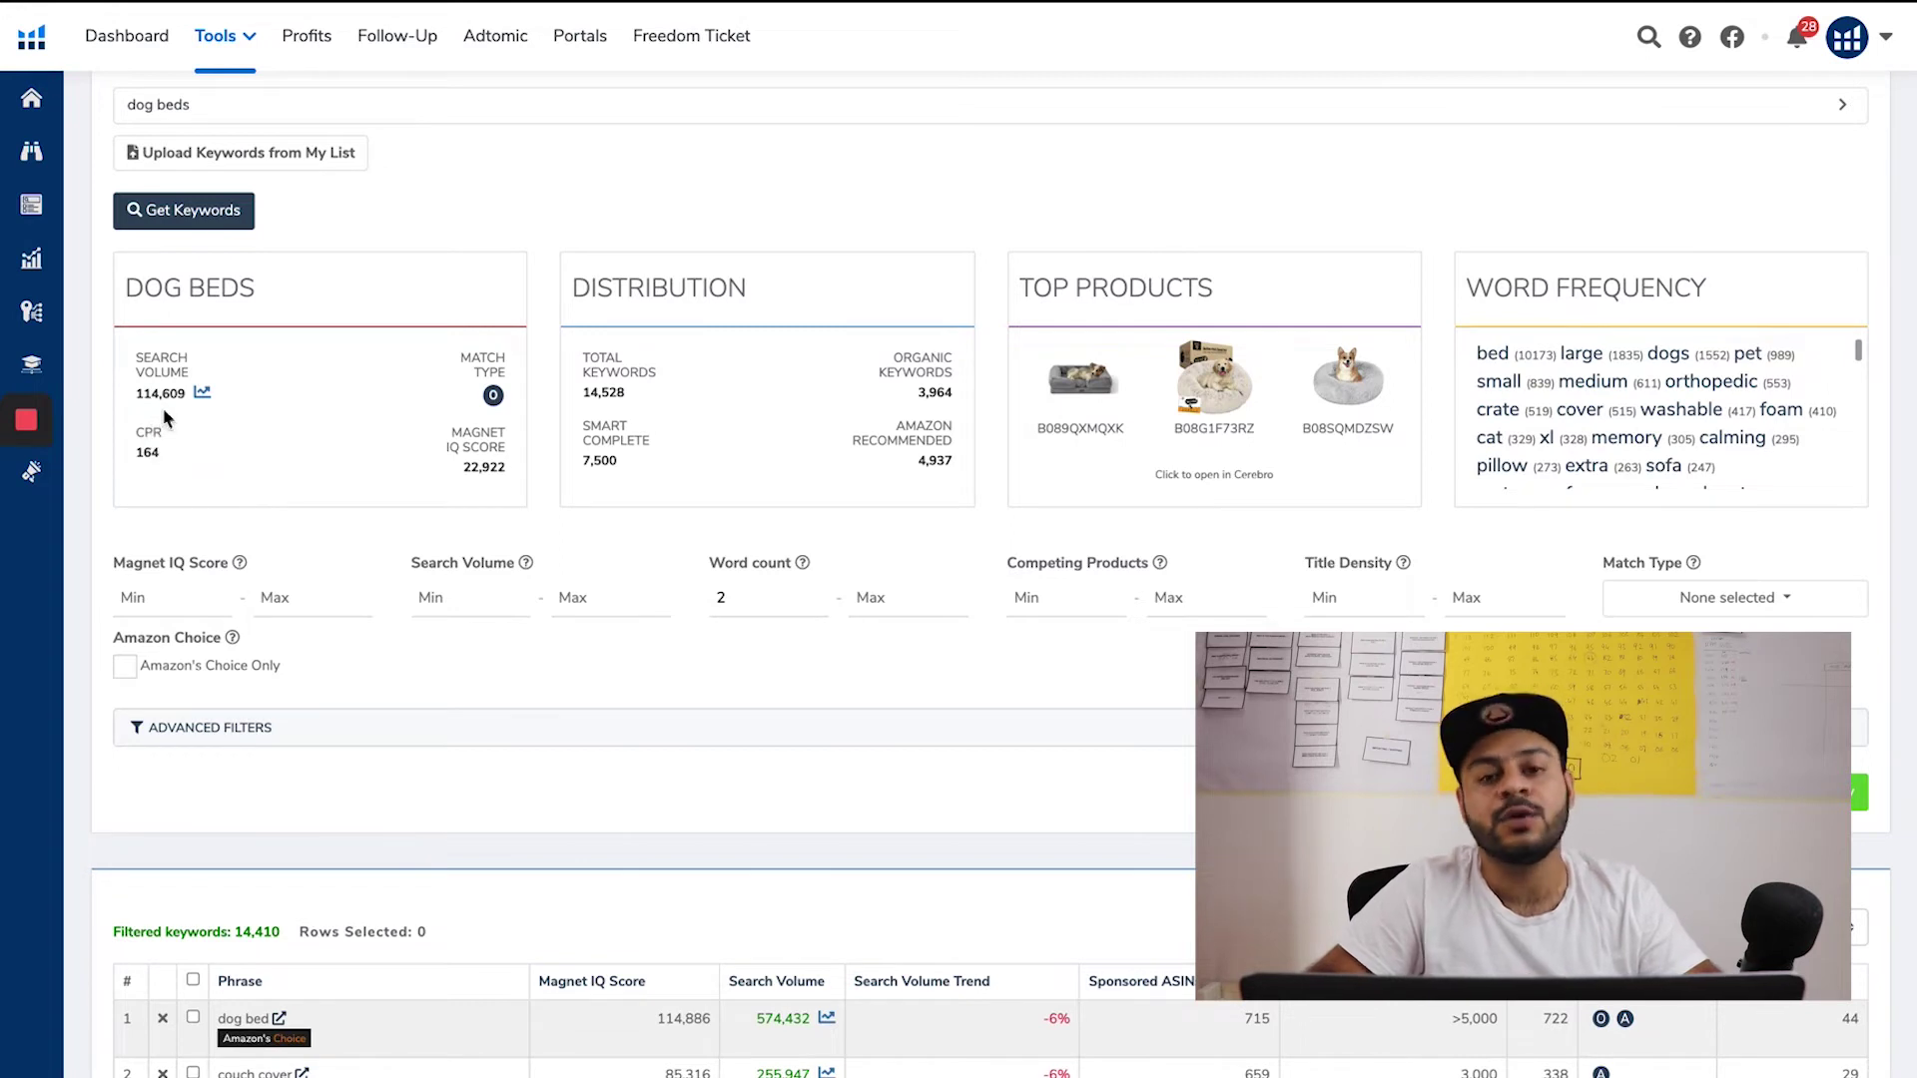
scroll(171, 411, "down", 1)
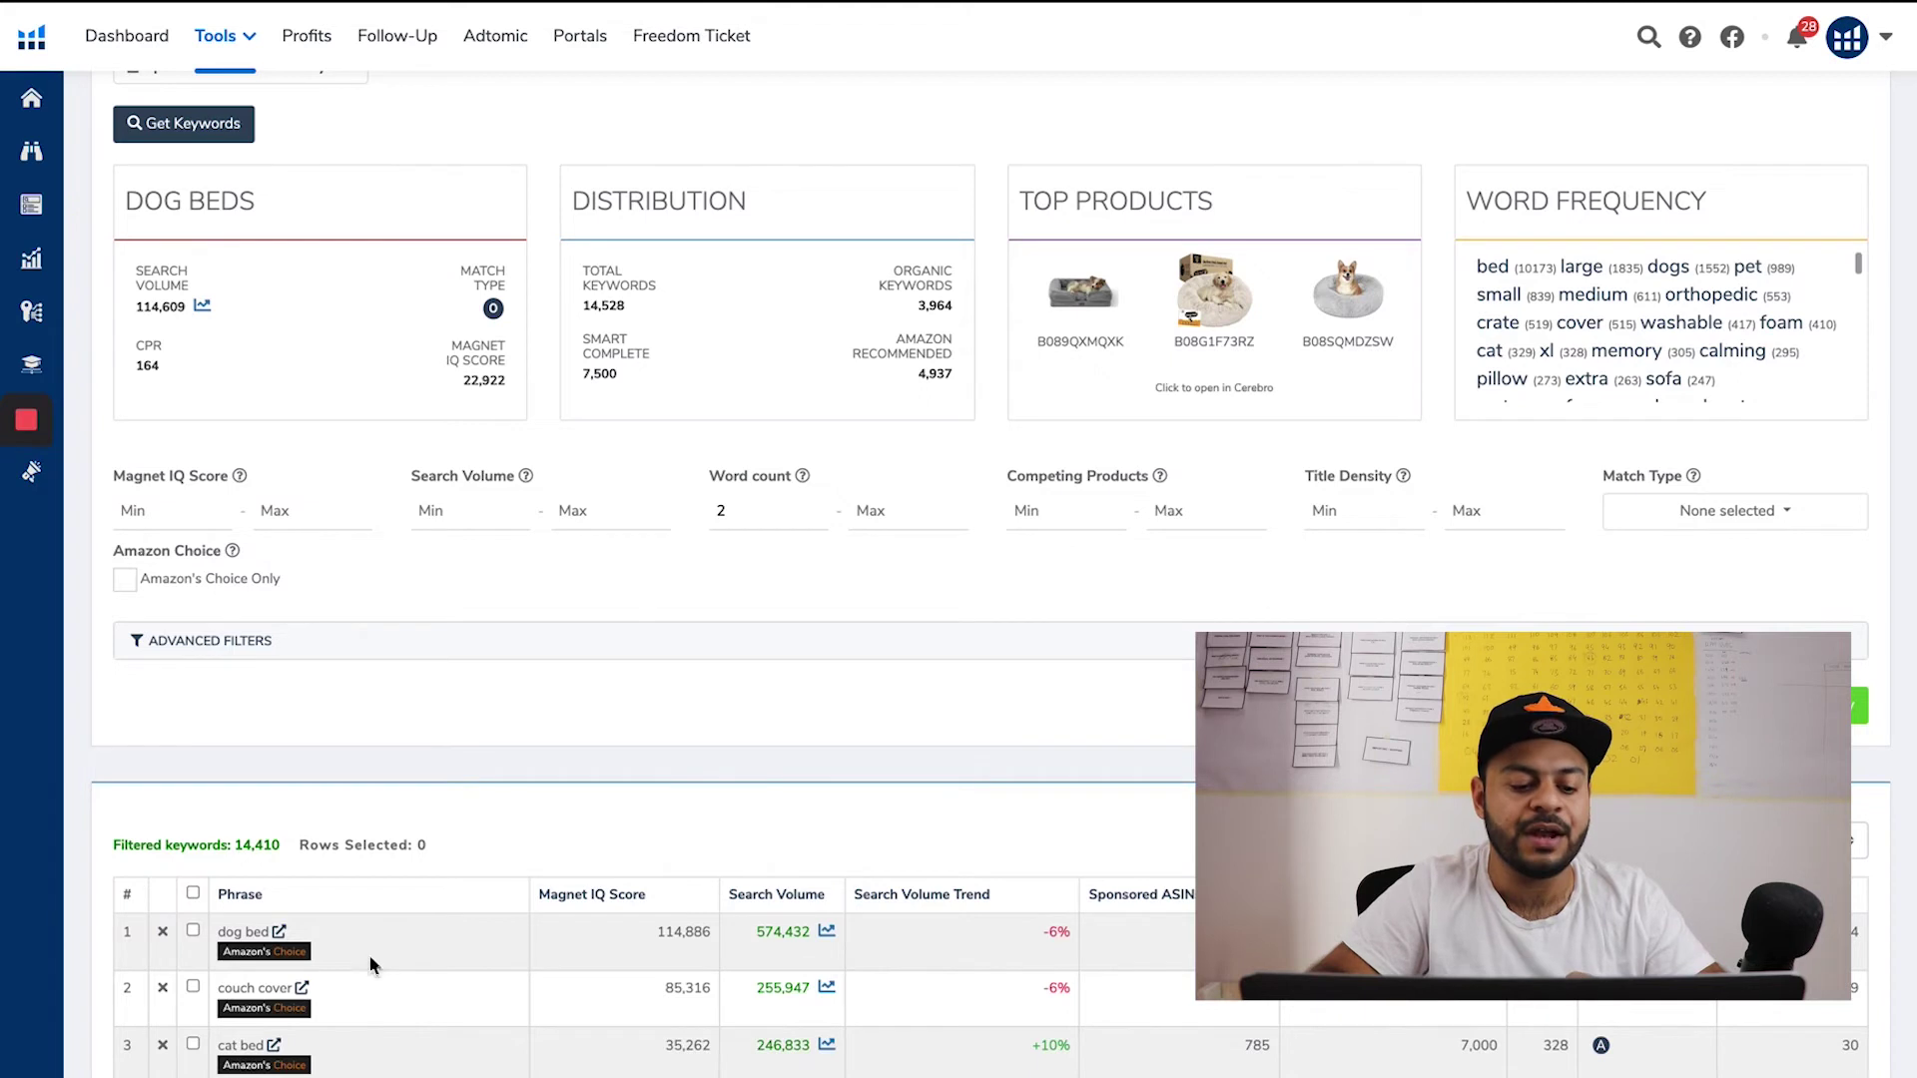
scroll(332, 967, "down", 4)
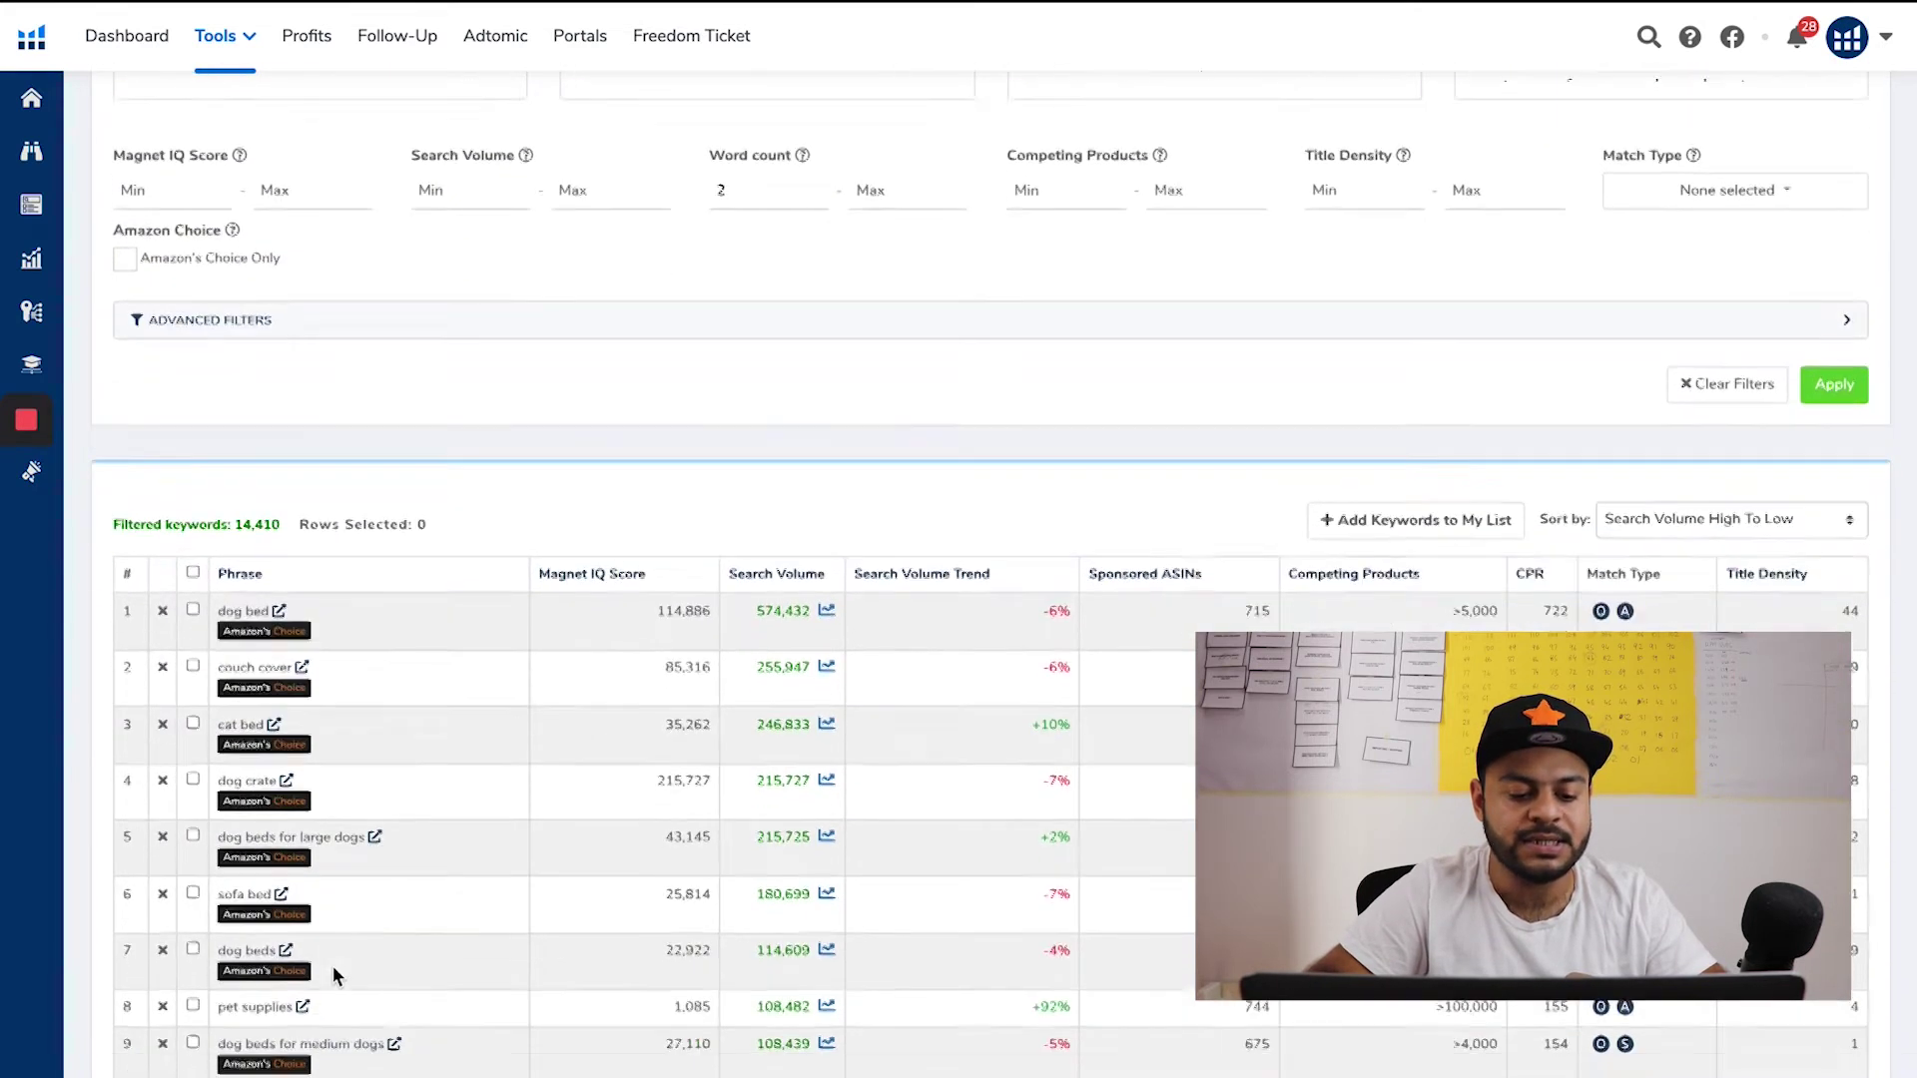
left_click_drag(751, 911, 842, 912)
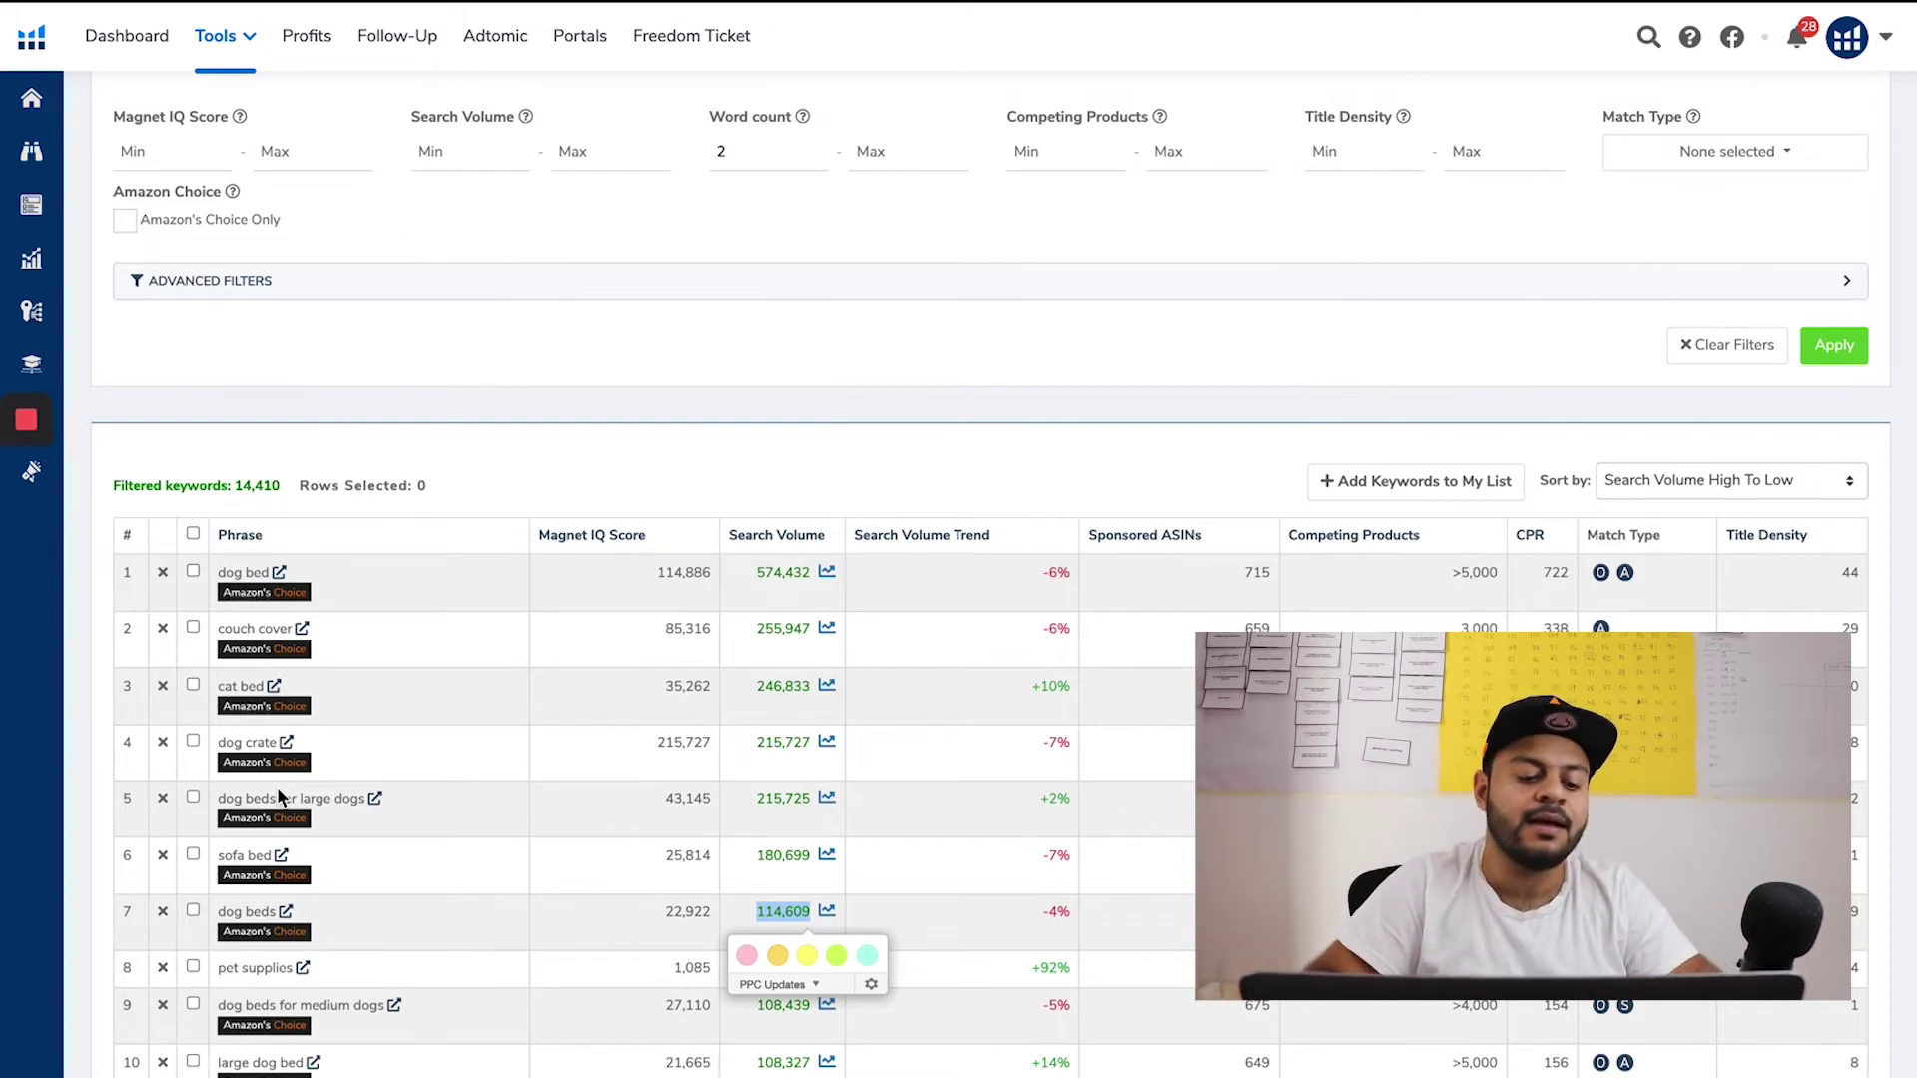
scroll(388, 606, "down", 1)
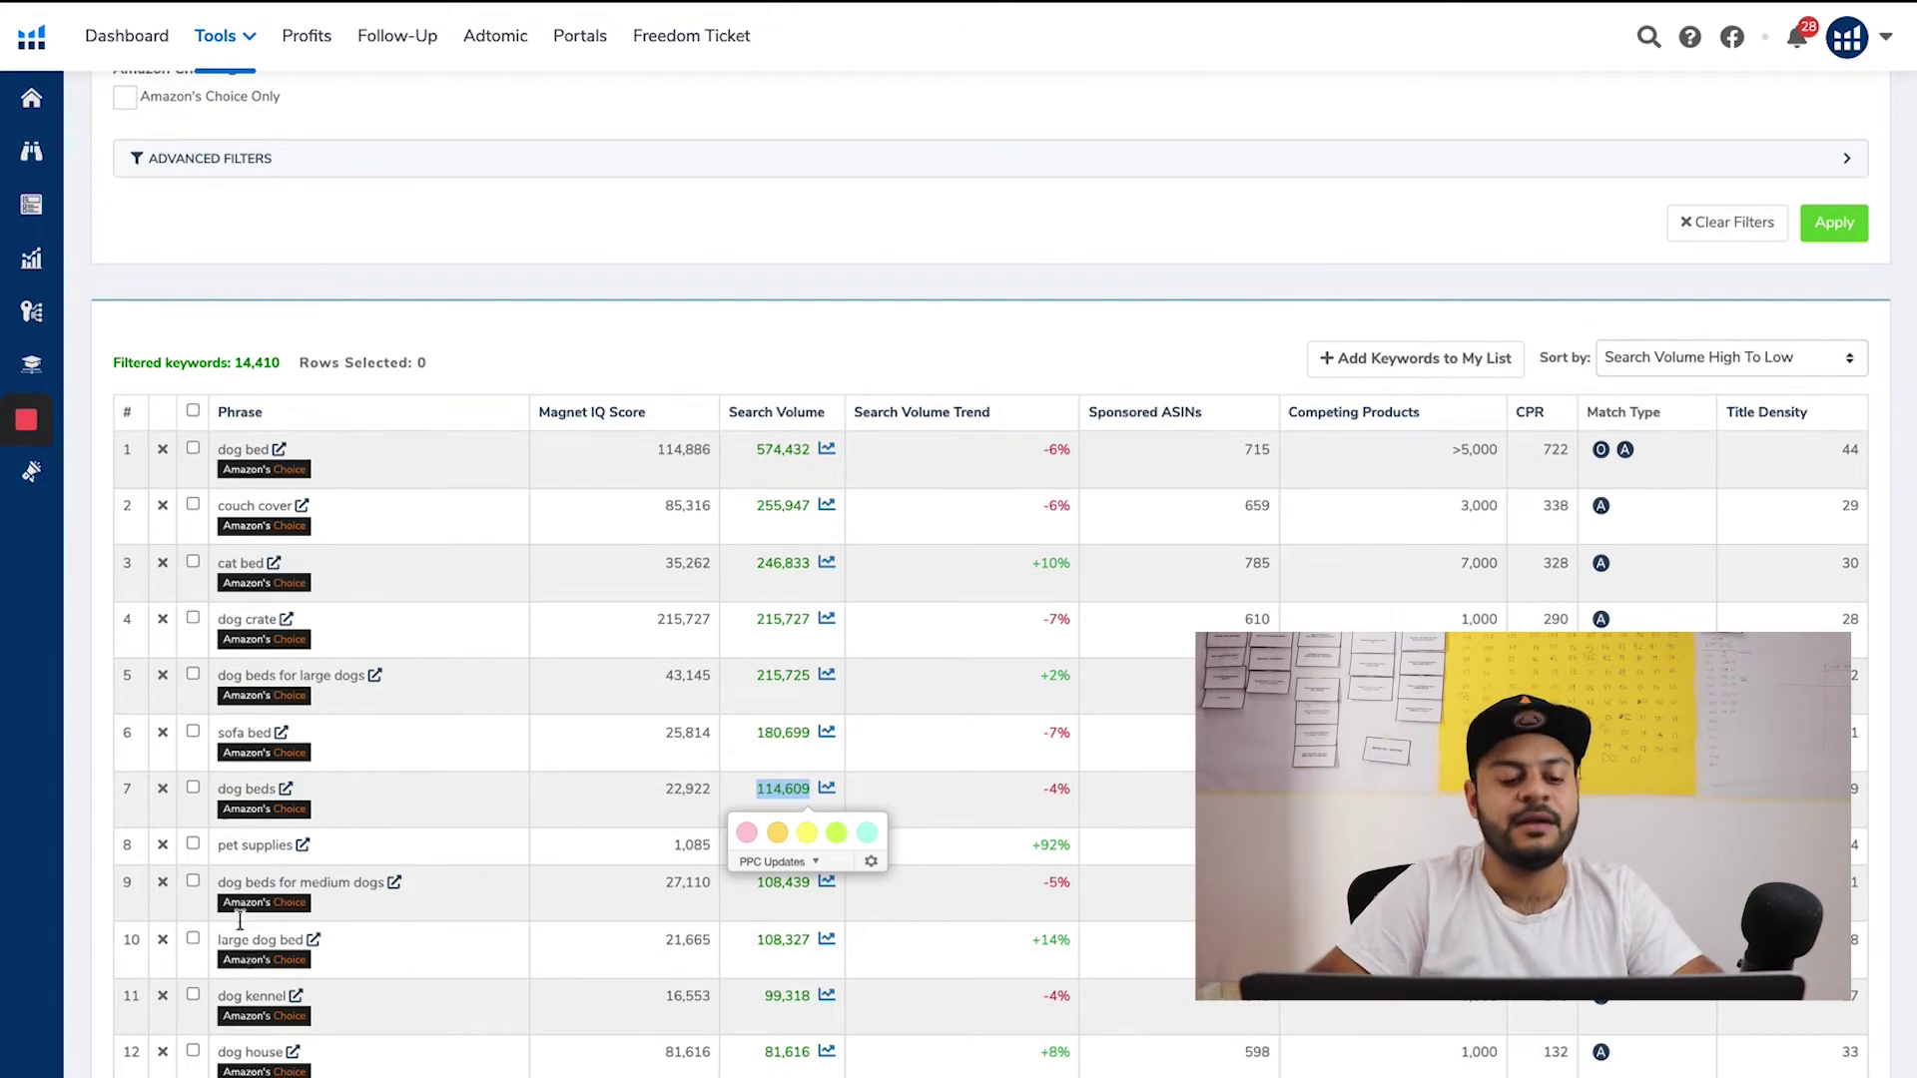
scroll(169, 1022, "down", 1)
scroll(170, 1022, "down", 2)
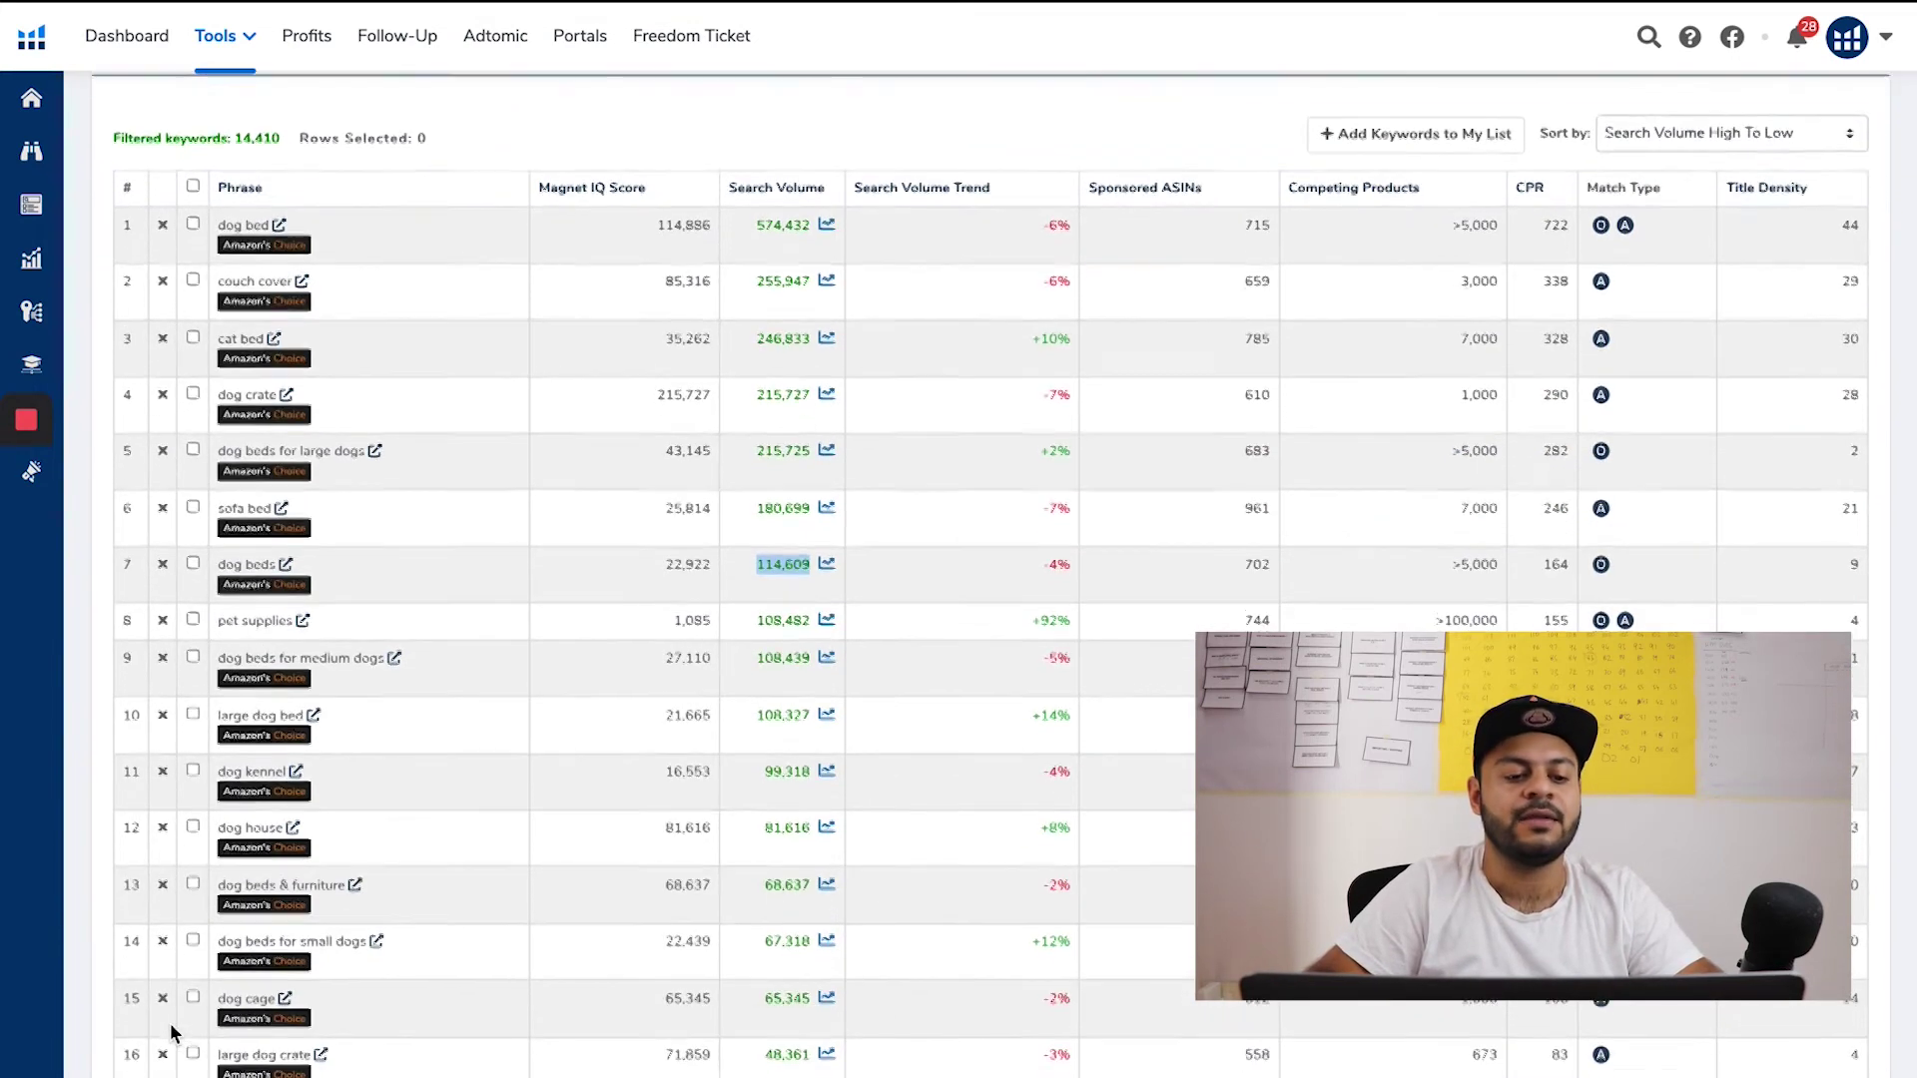
scroll(172, 1028, "up", 1)
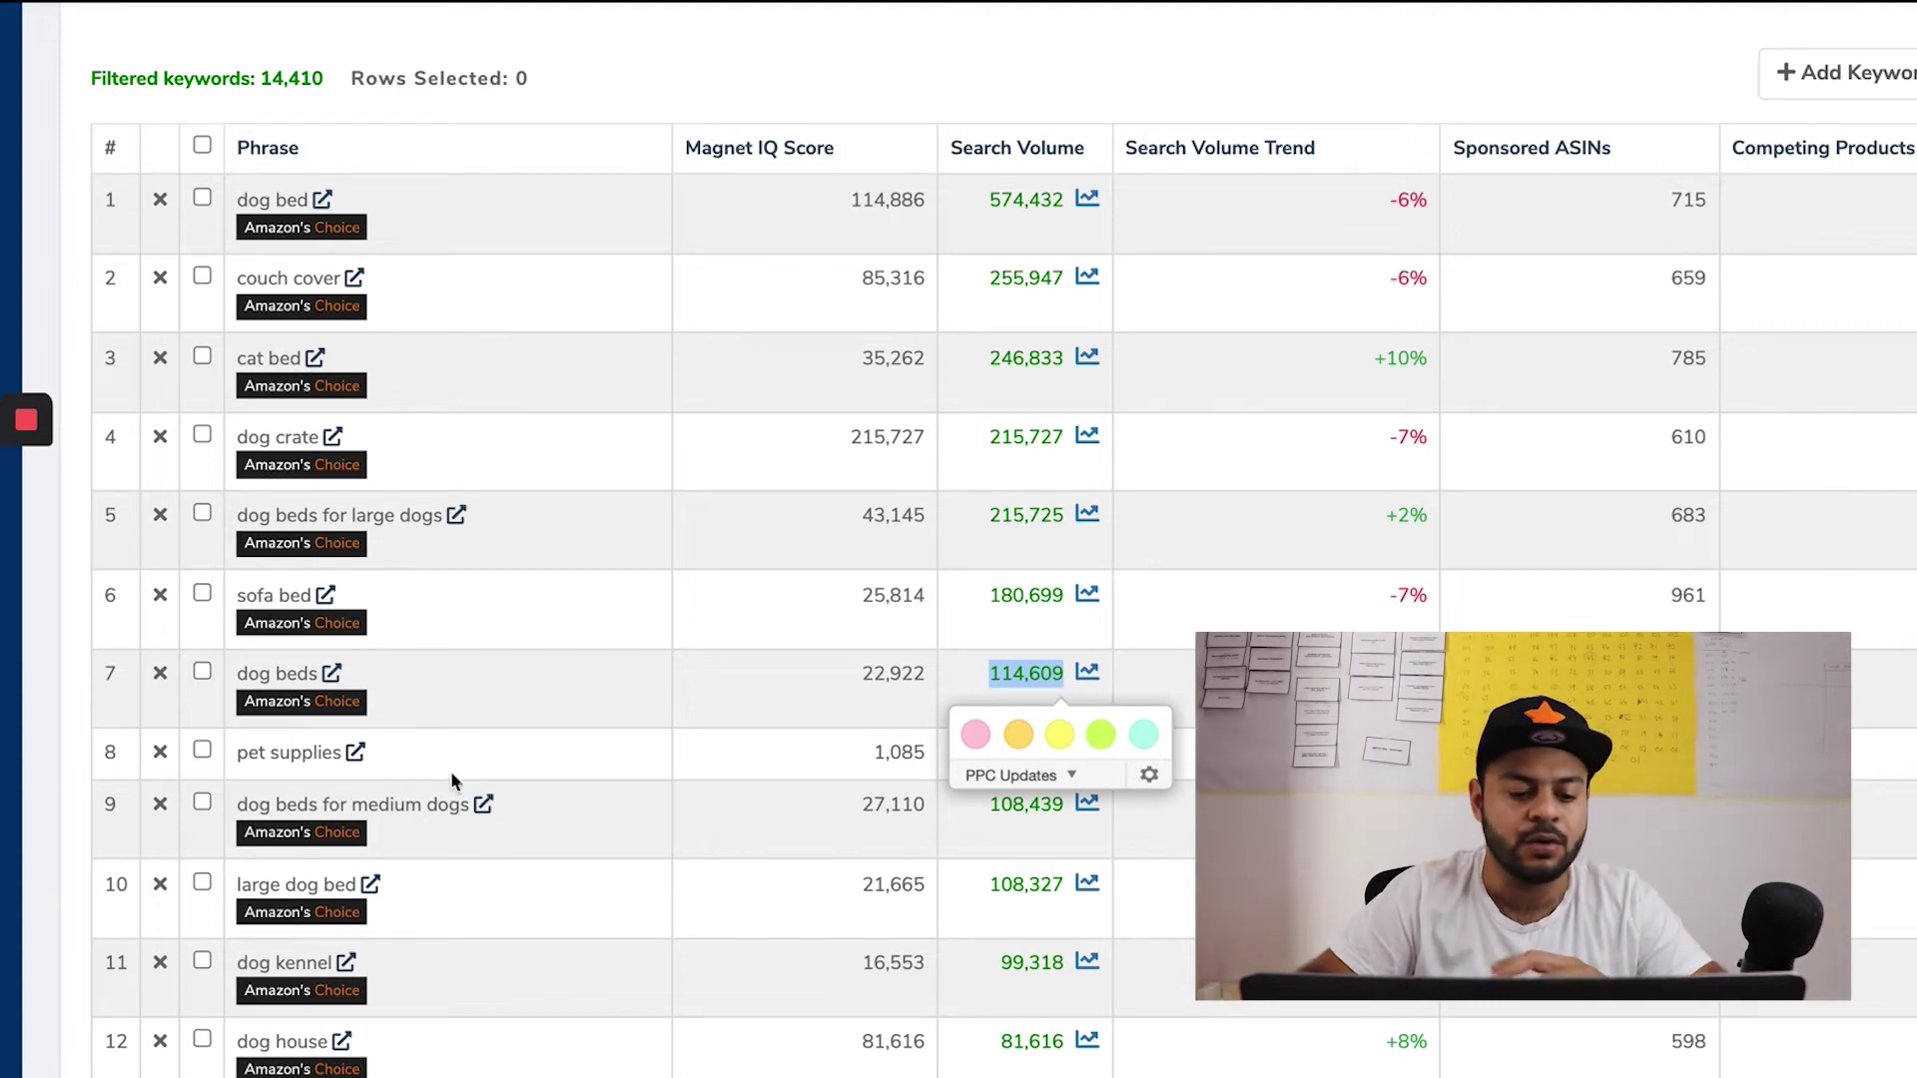
scroll(423, 907, "down", 2)
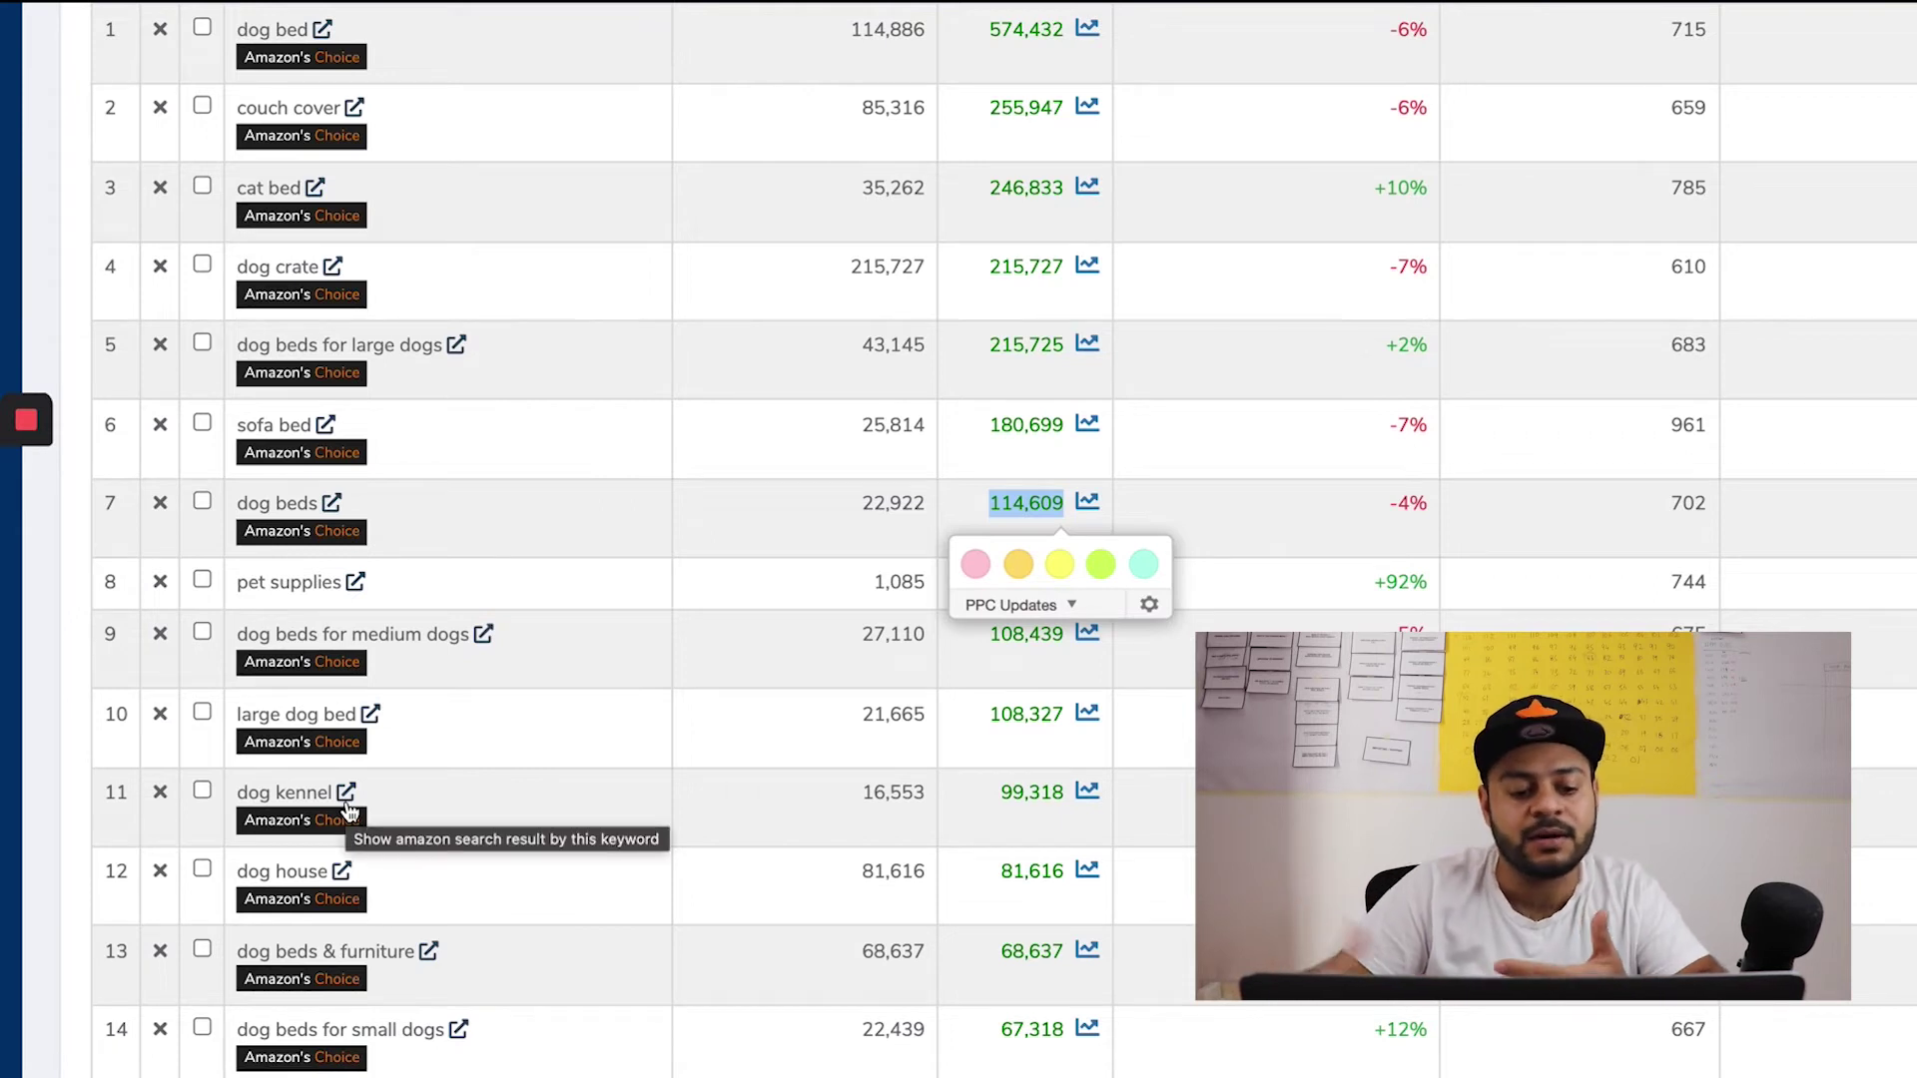
scroll(346, 804, "down", 3)
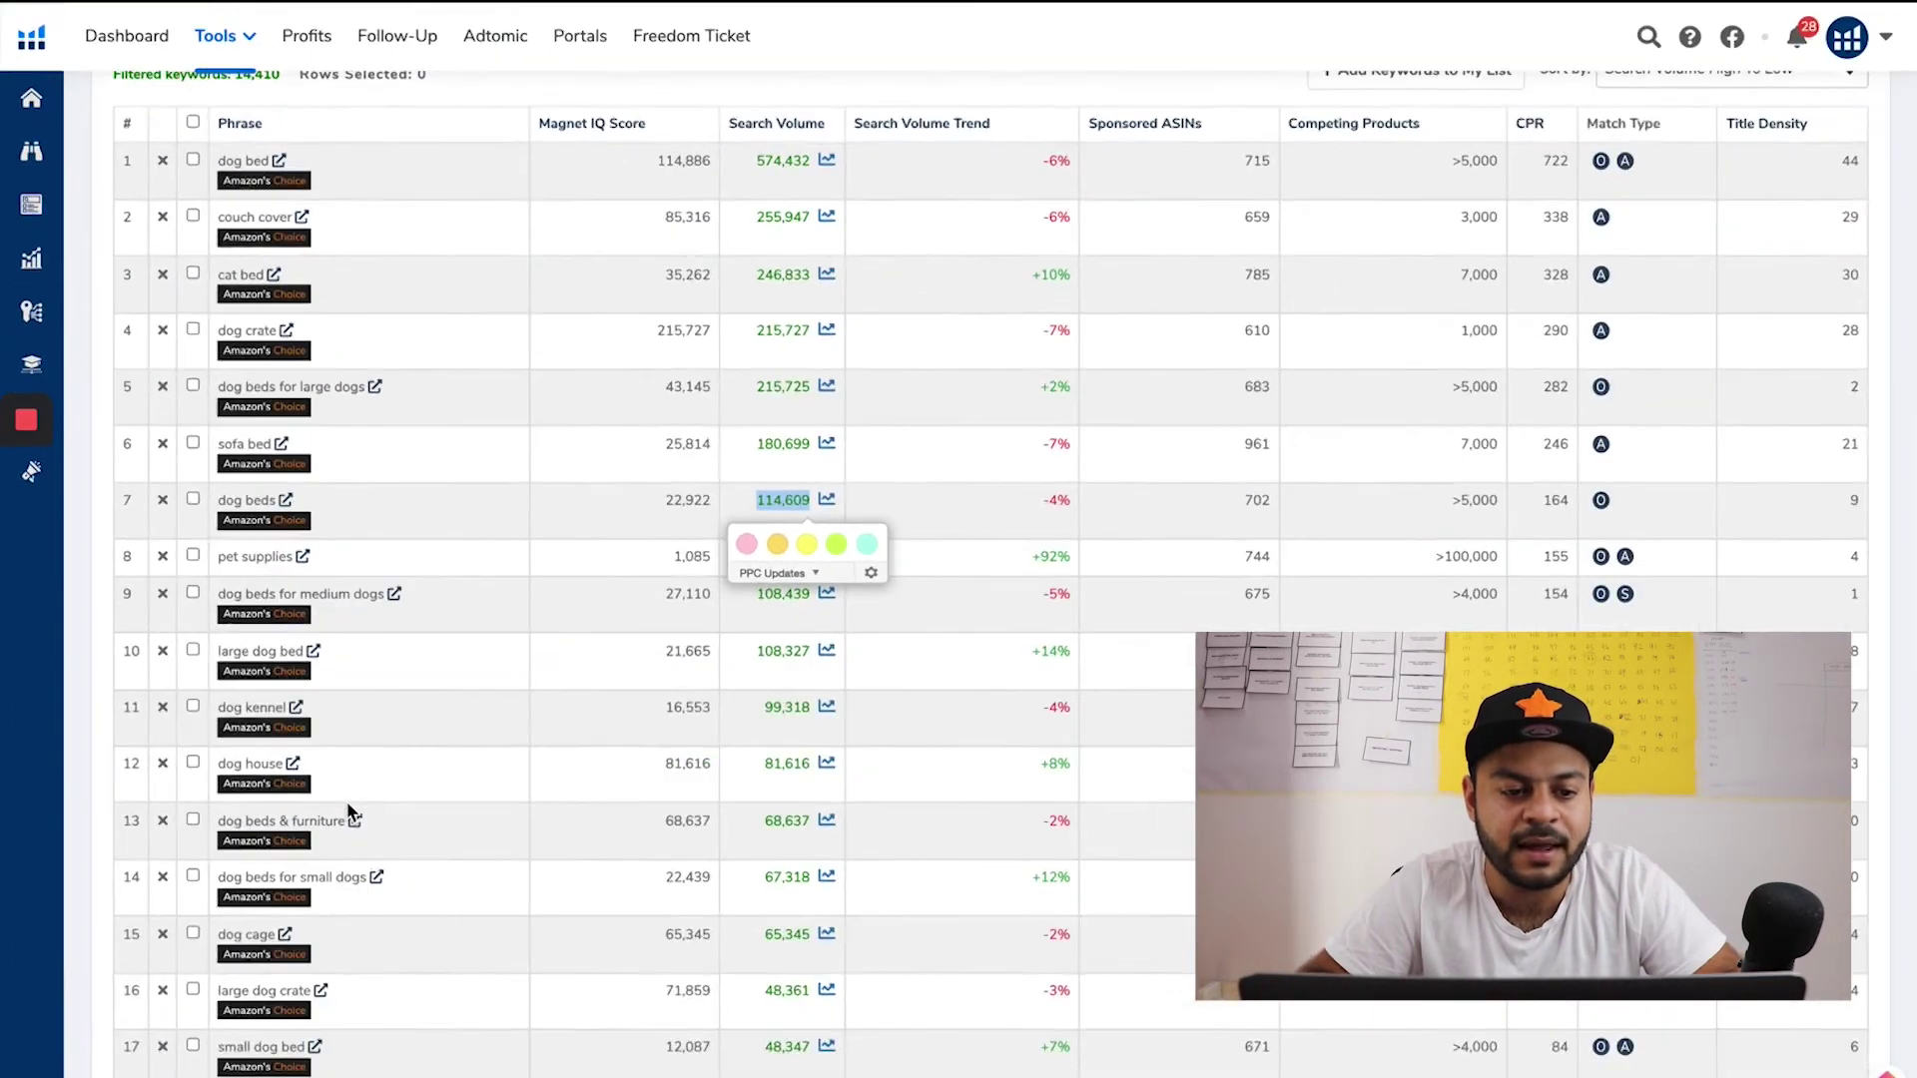
scroll(348, 806, "up", 5)
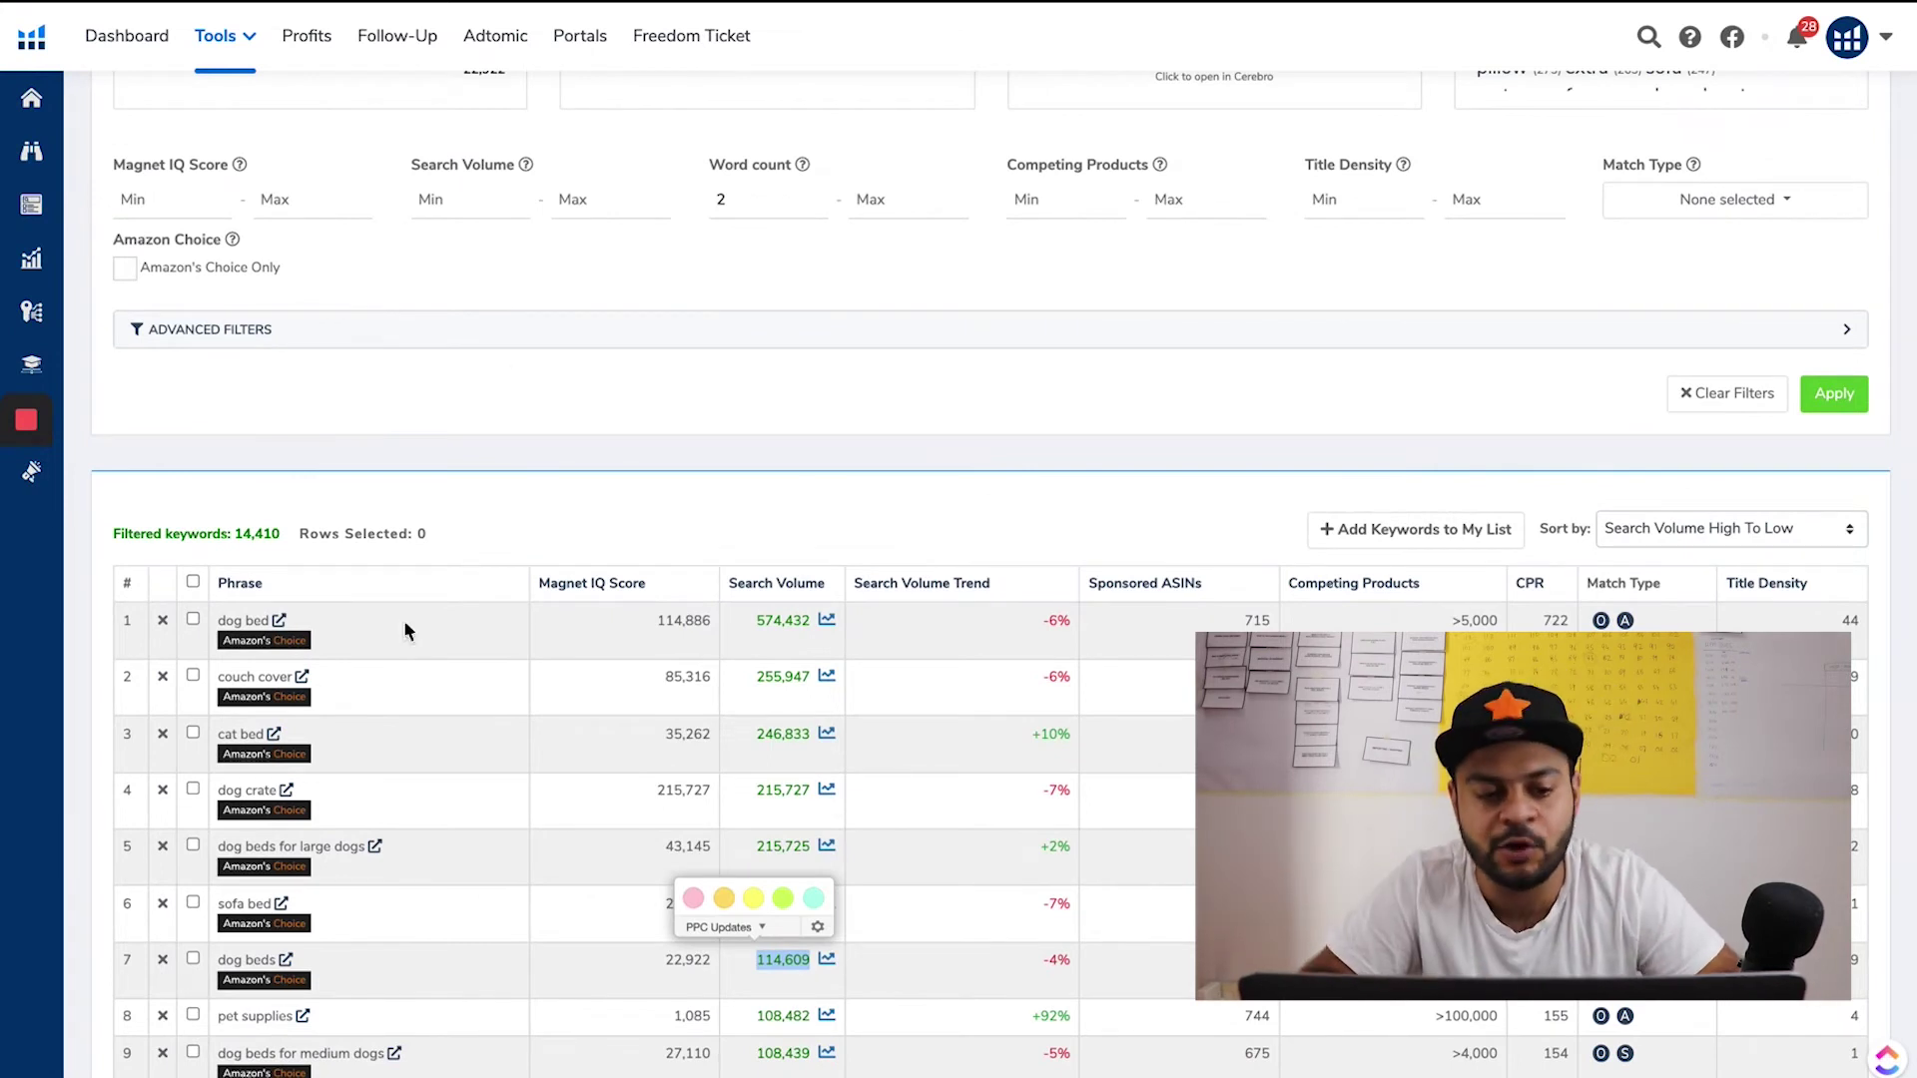
Expand the advanced filters and filter the keywords to a minimum search volume of 500
left_click(536, 328)
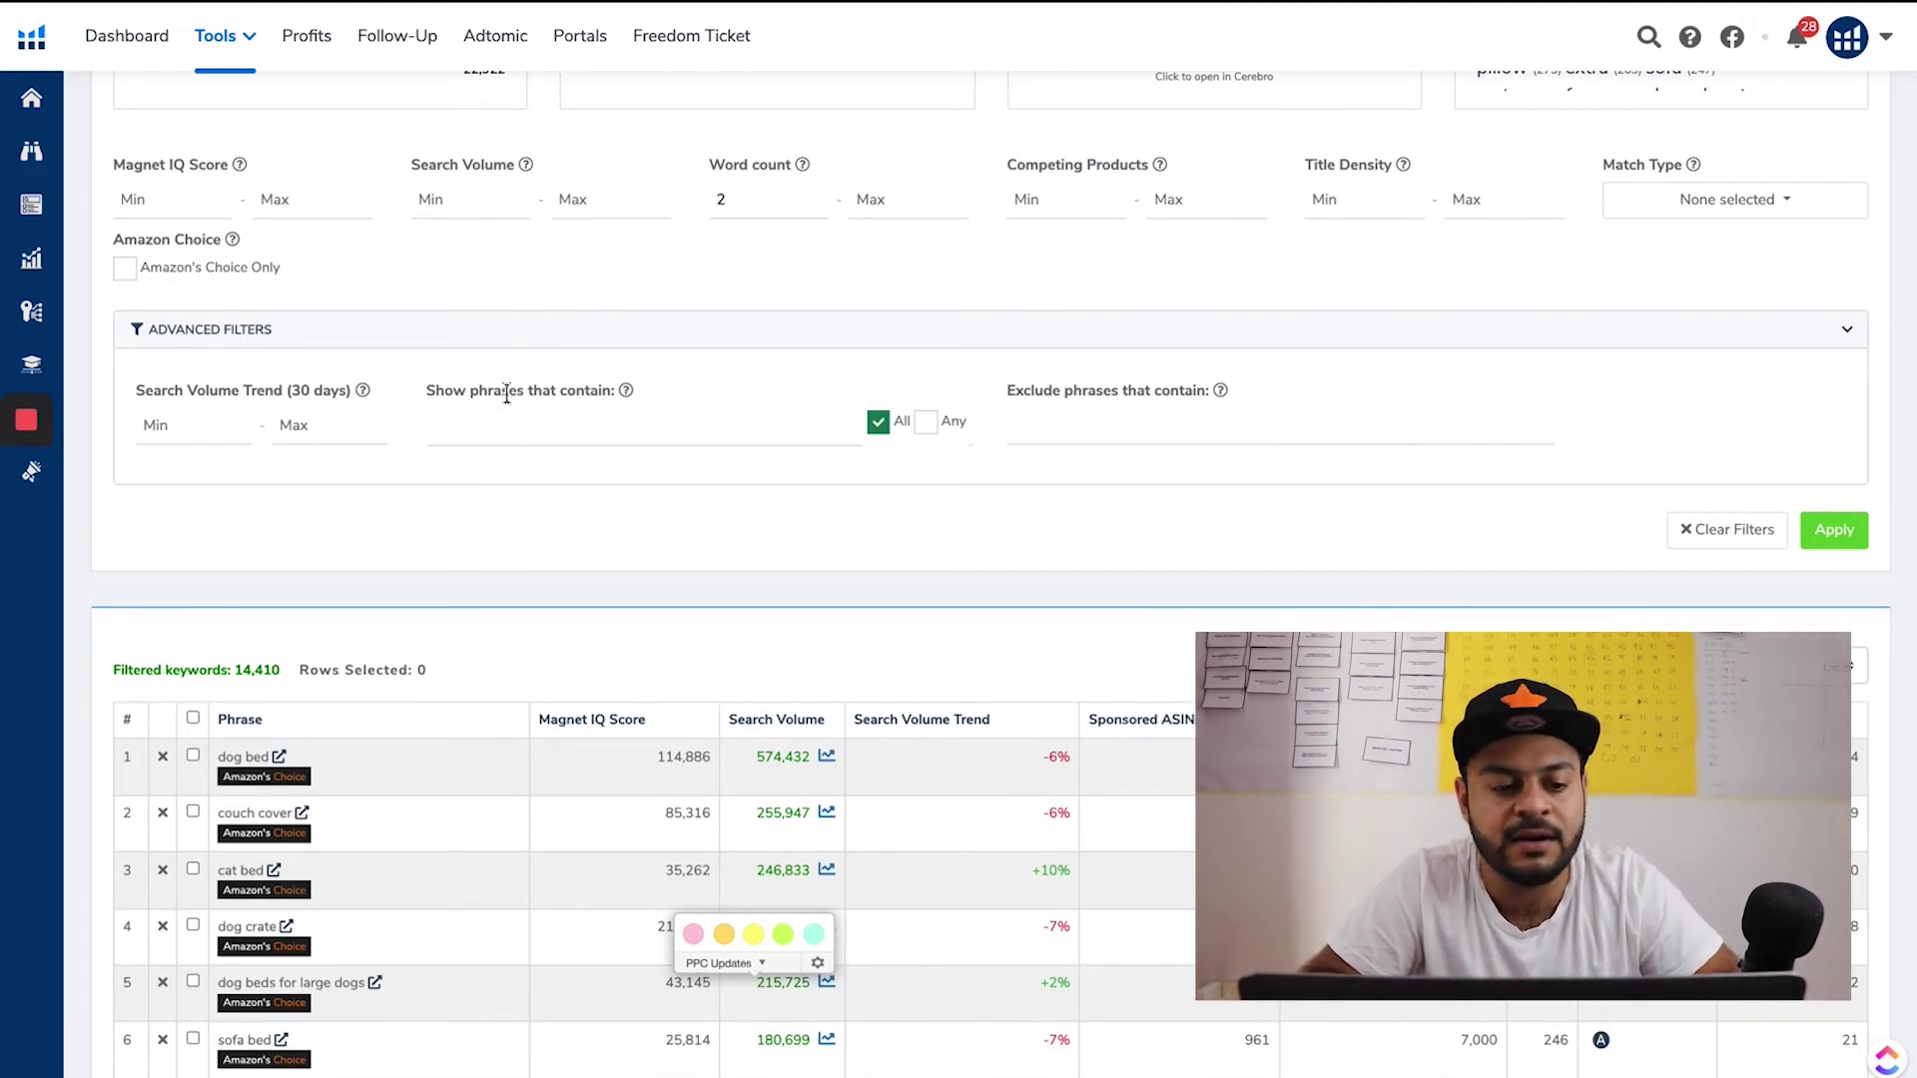
scroll(504, 395, "up", 3)
scroll(519, 414, "up", 1)
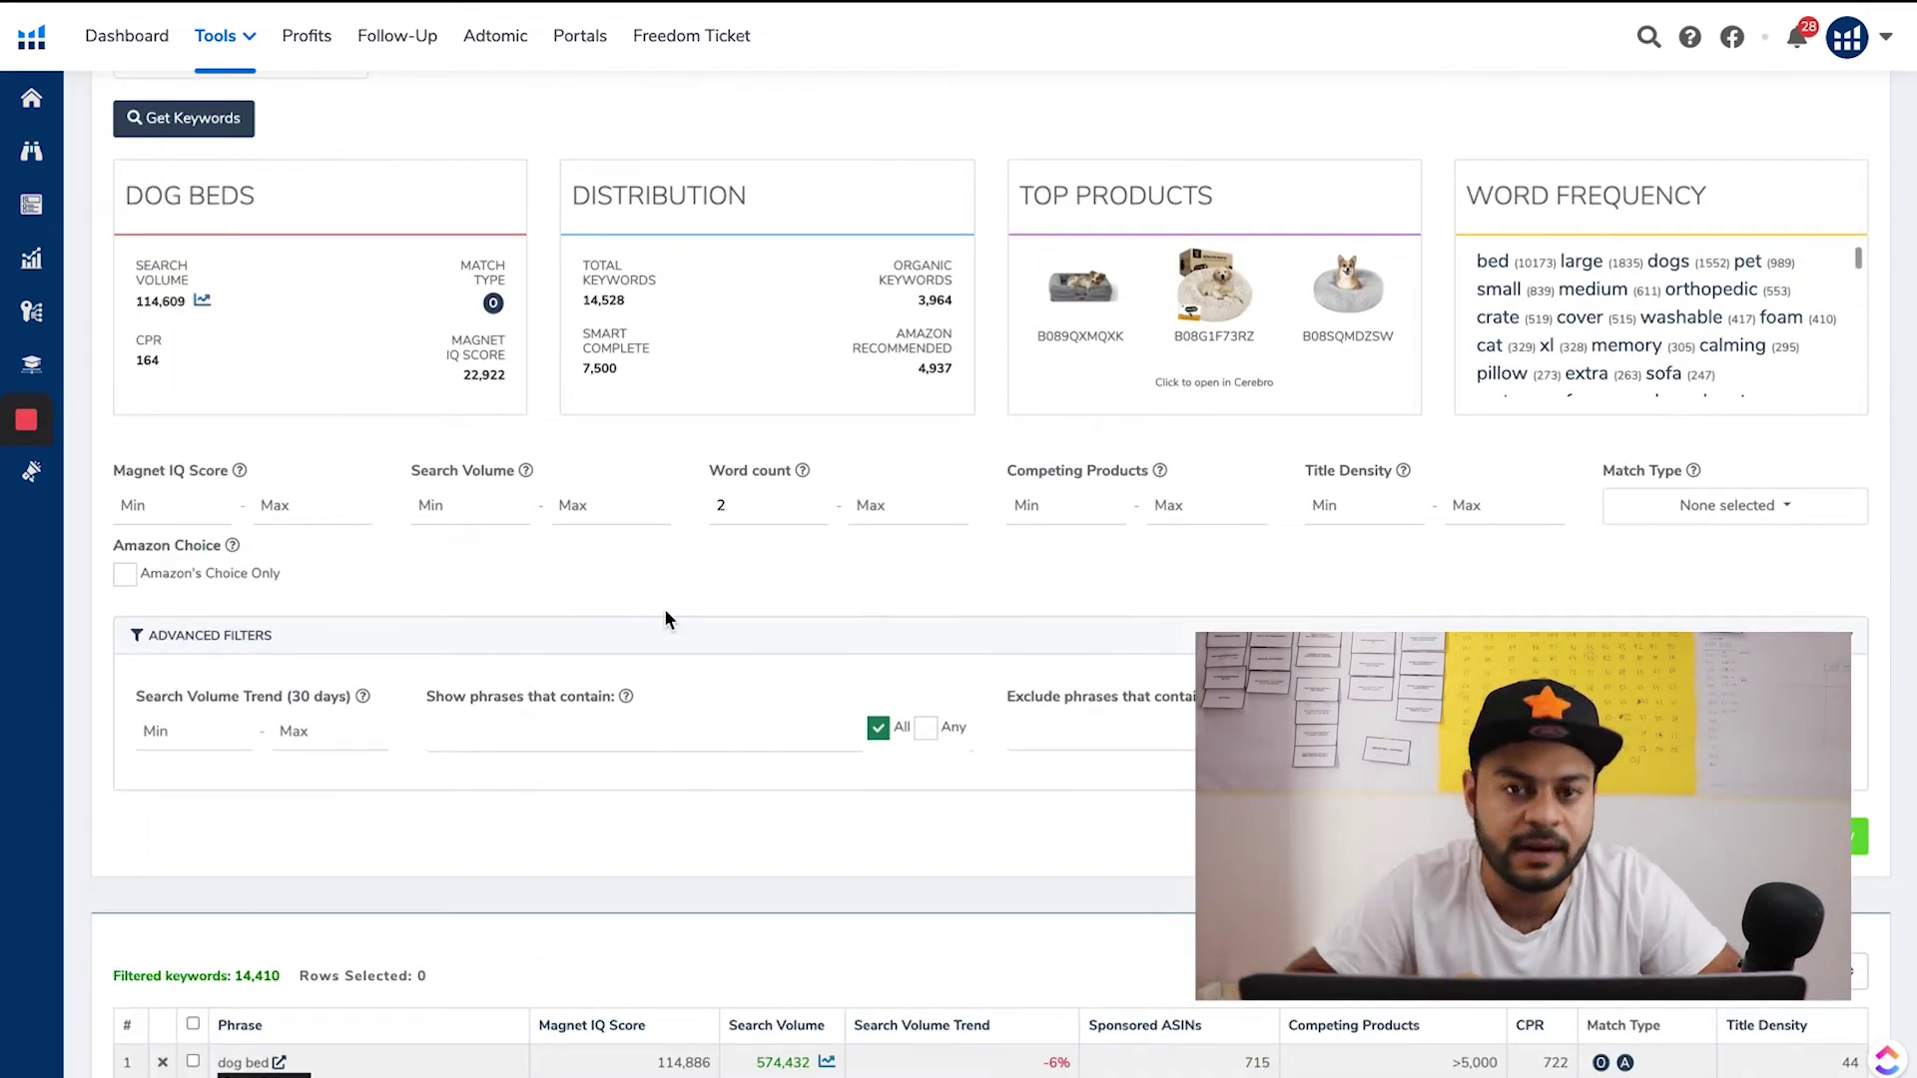
left_click(465, 505)
type("500")
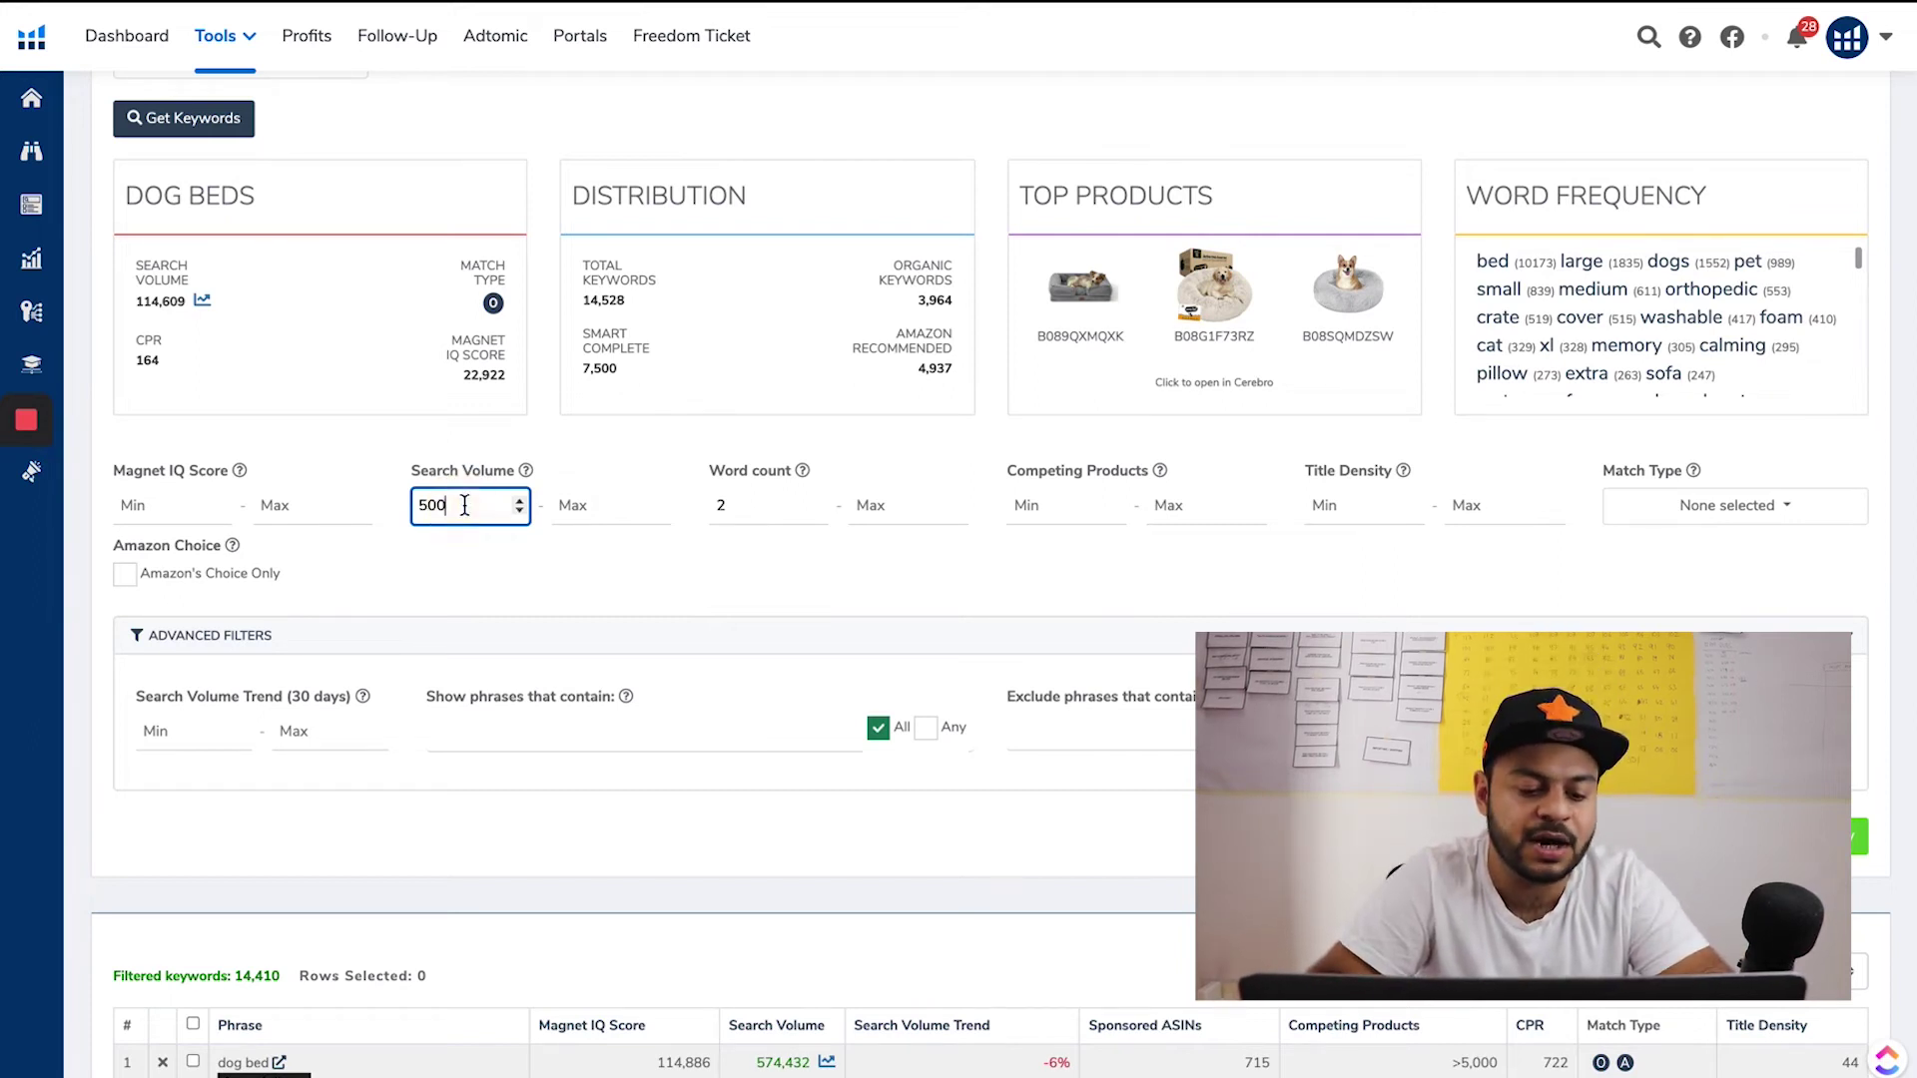
left_click(1832, 836)
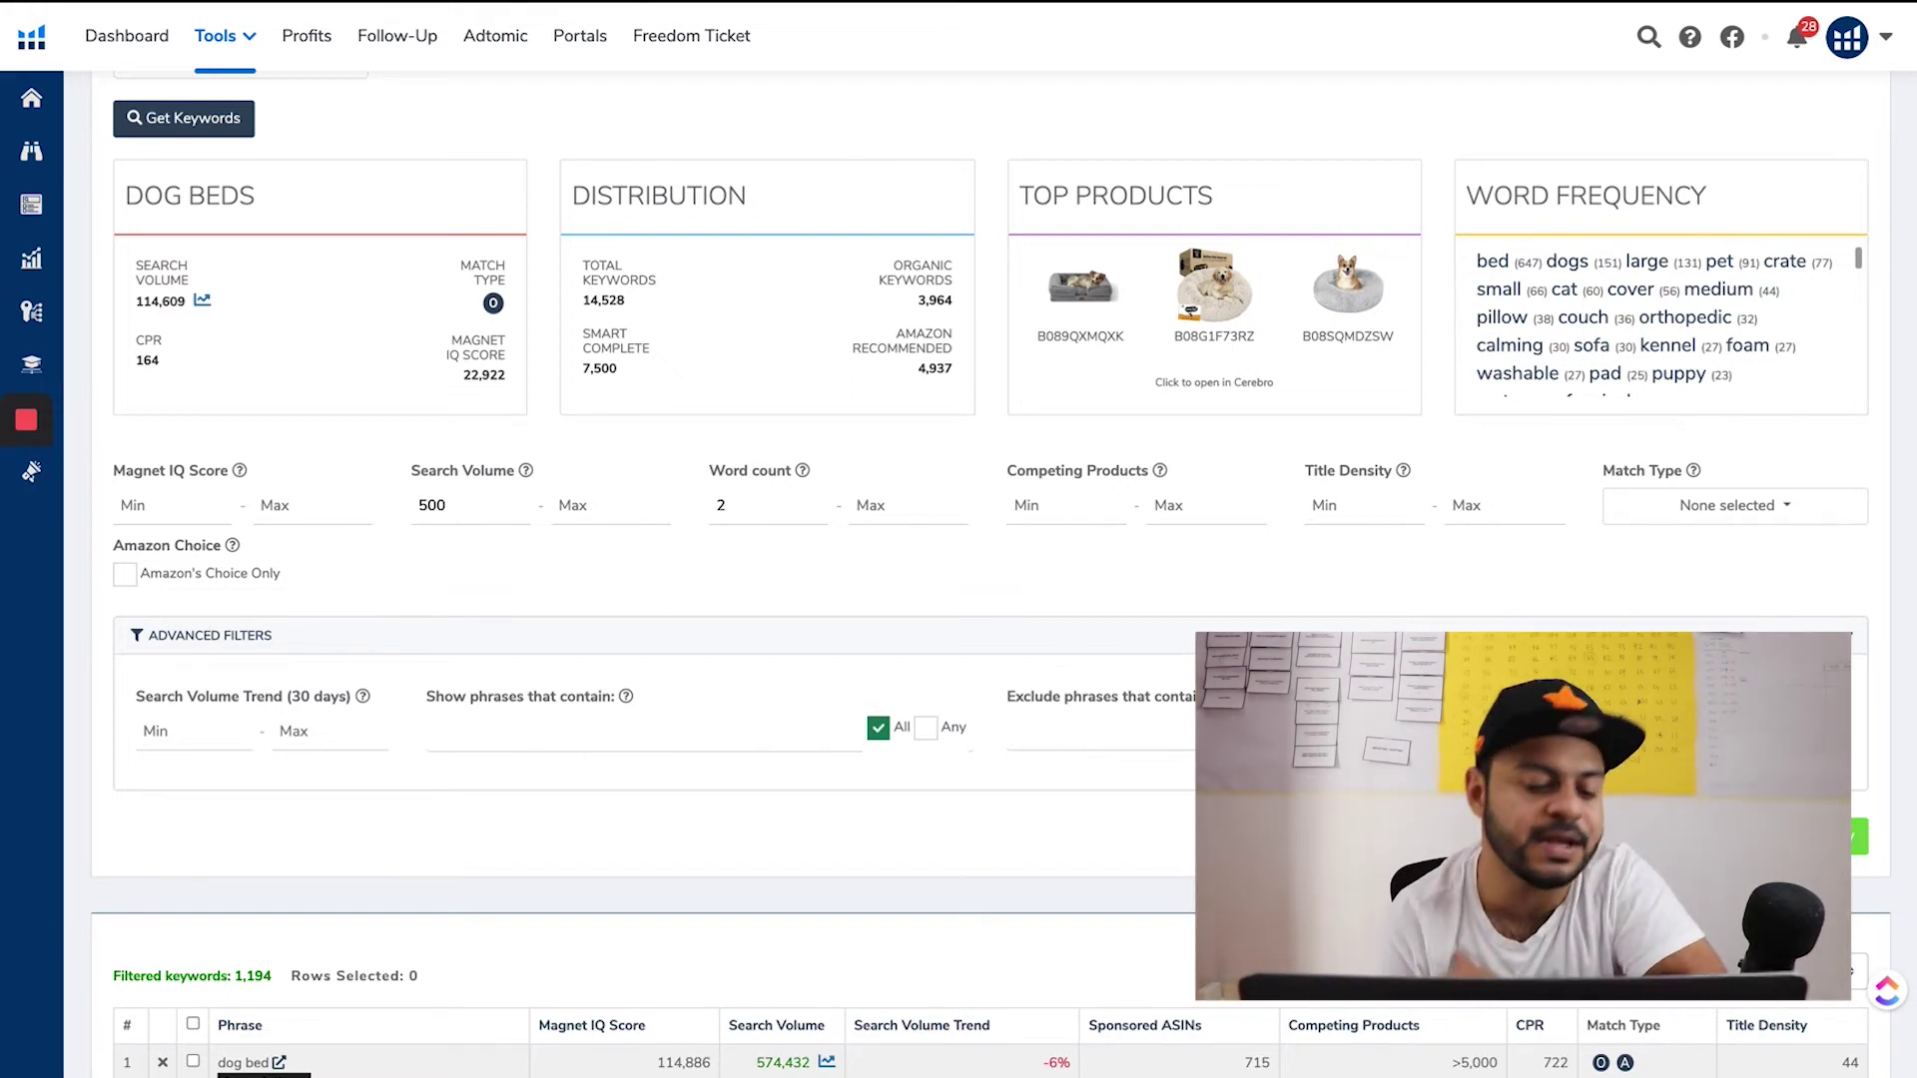
Filter the keyword results to show only phrases that contain "bed"
scroll(979, 559, "up", 1)
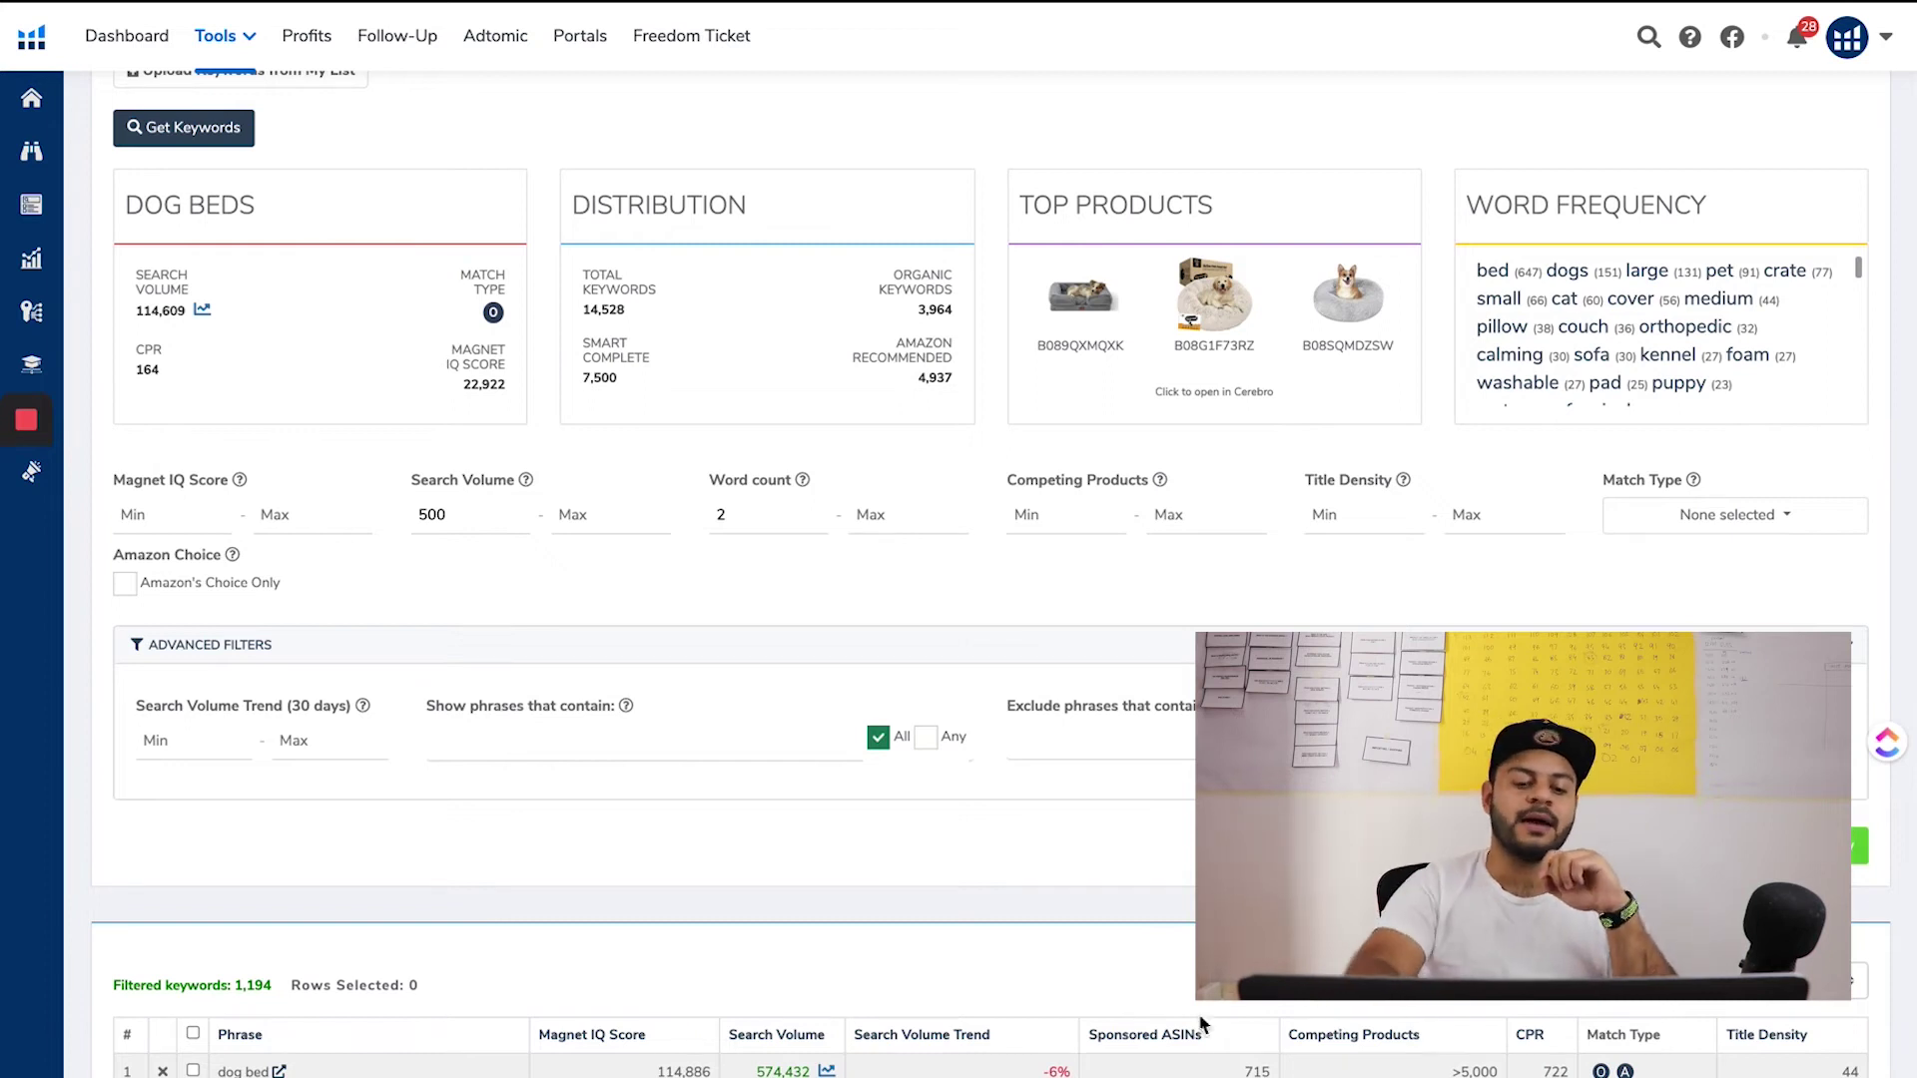
left_click(241, 647)
left_click(262, 647)
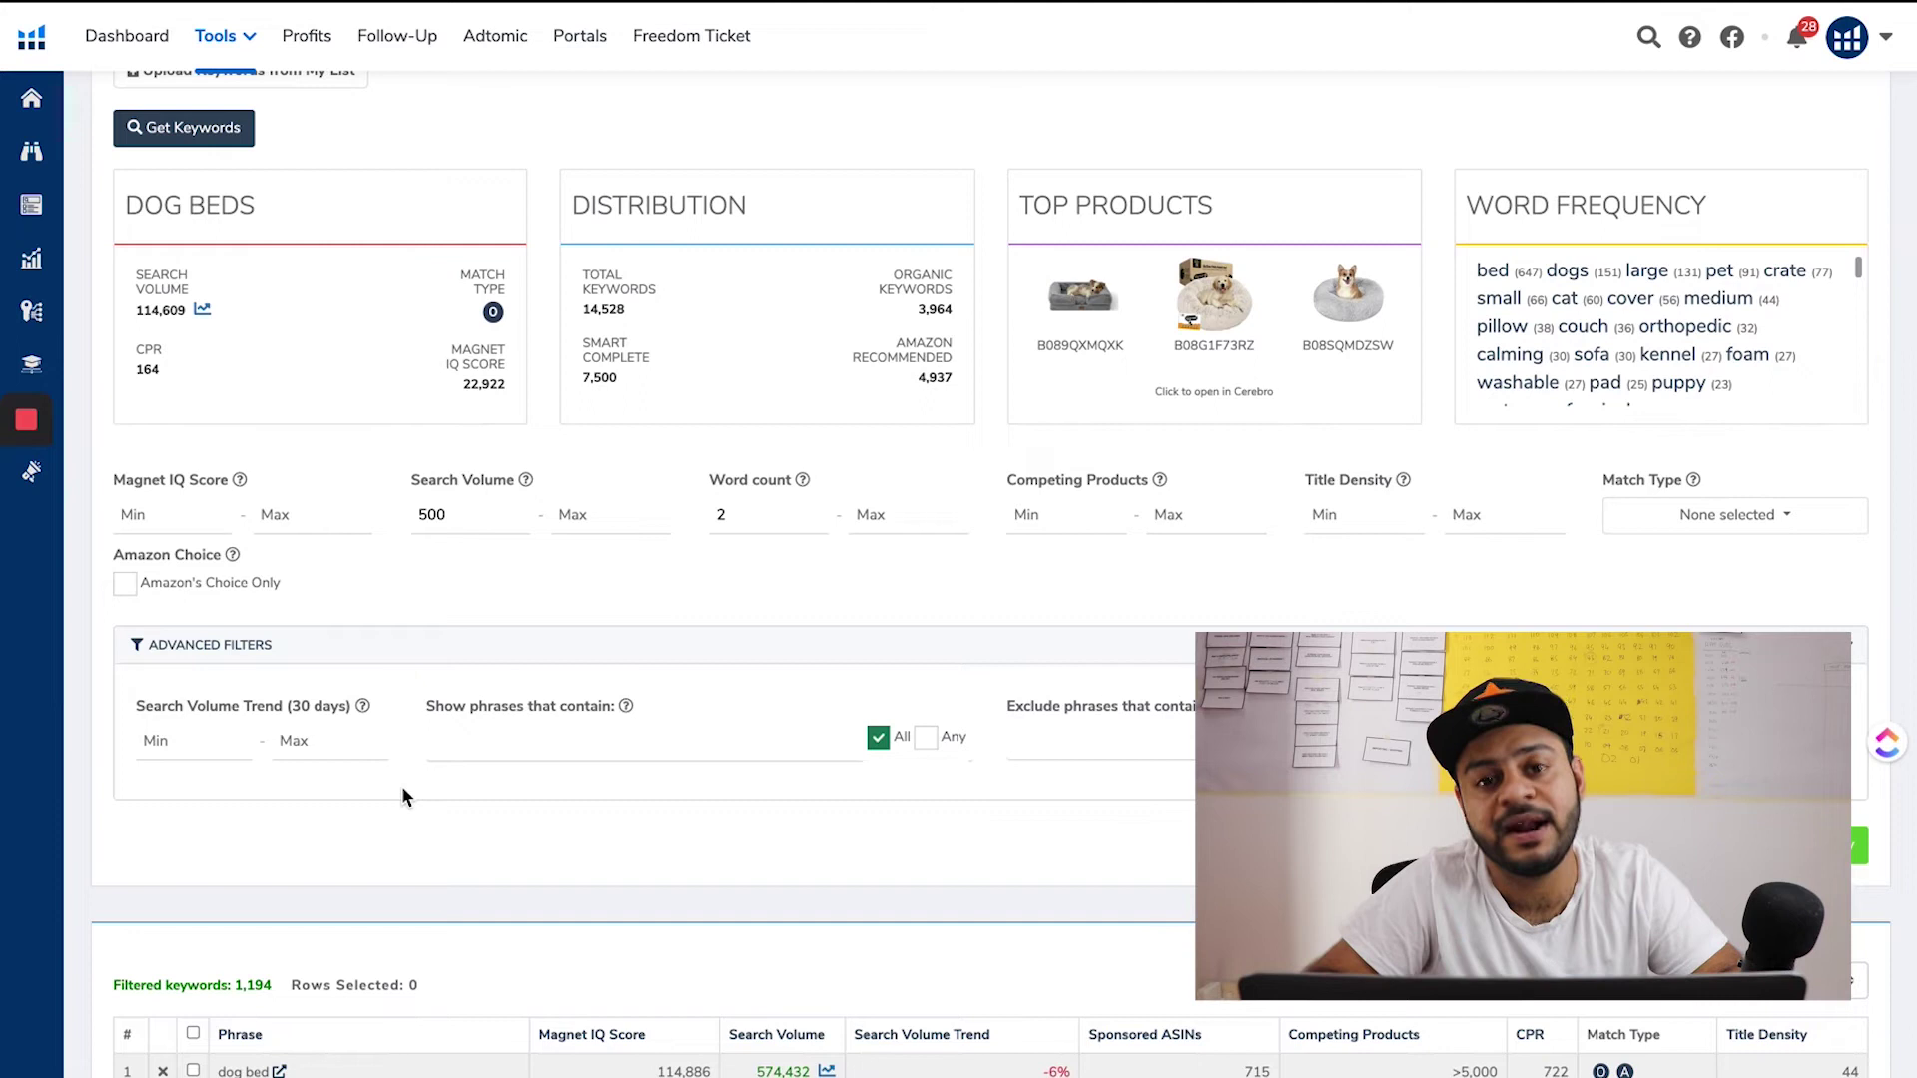
left_click(580, 749)
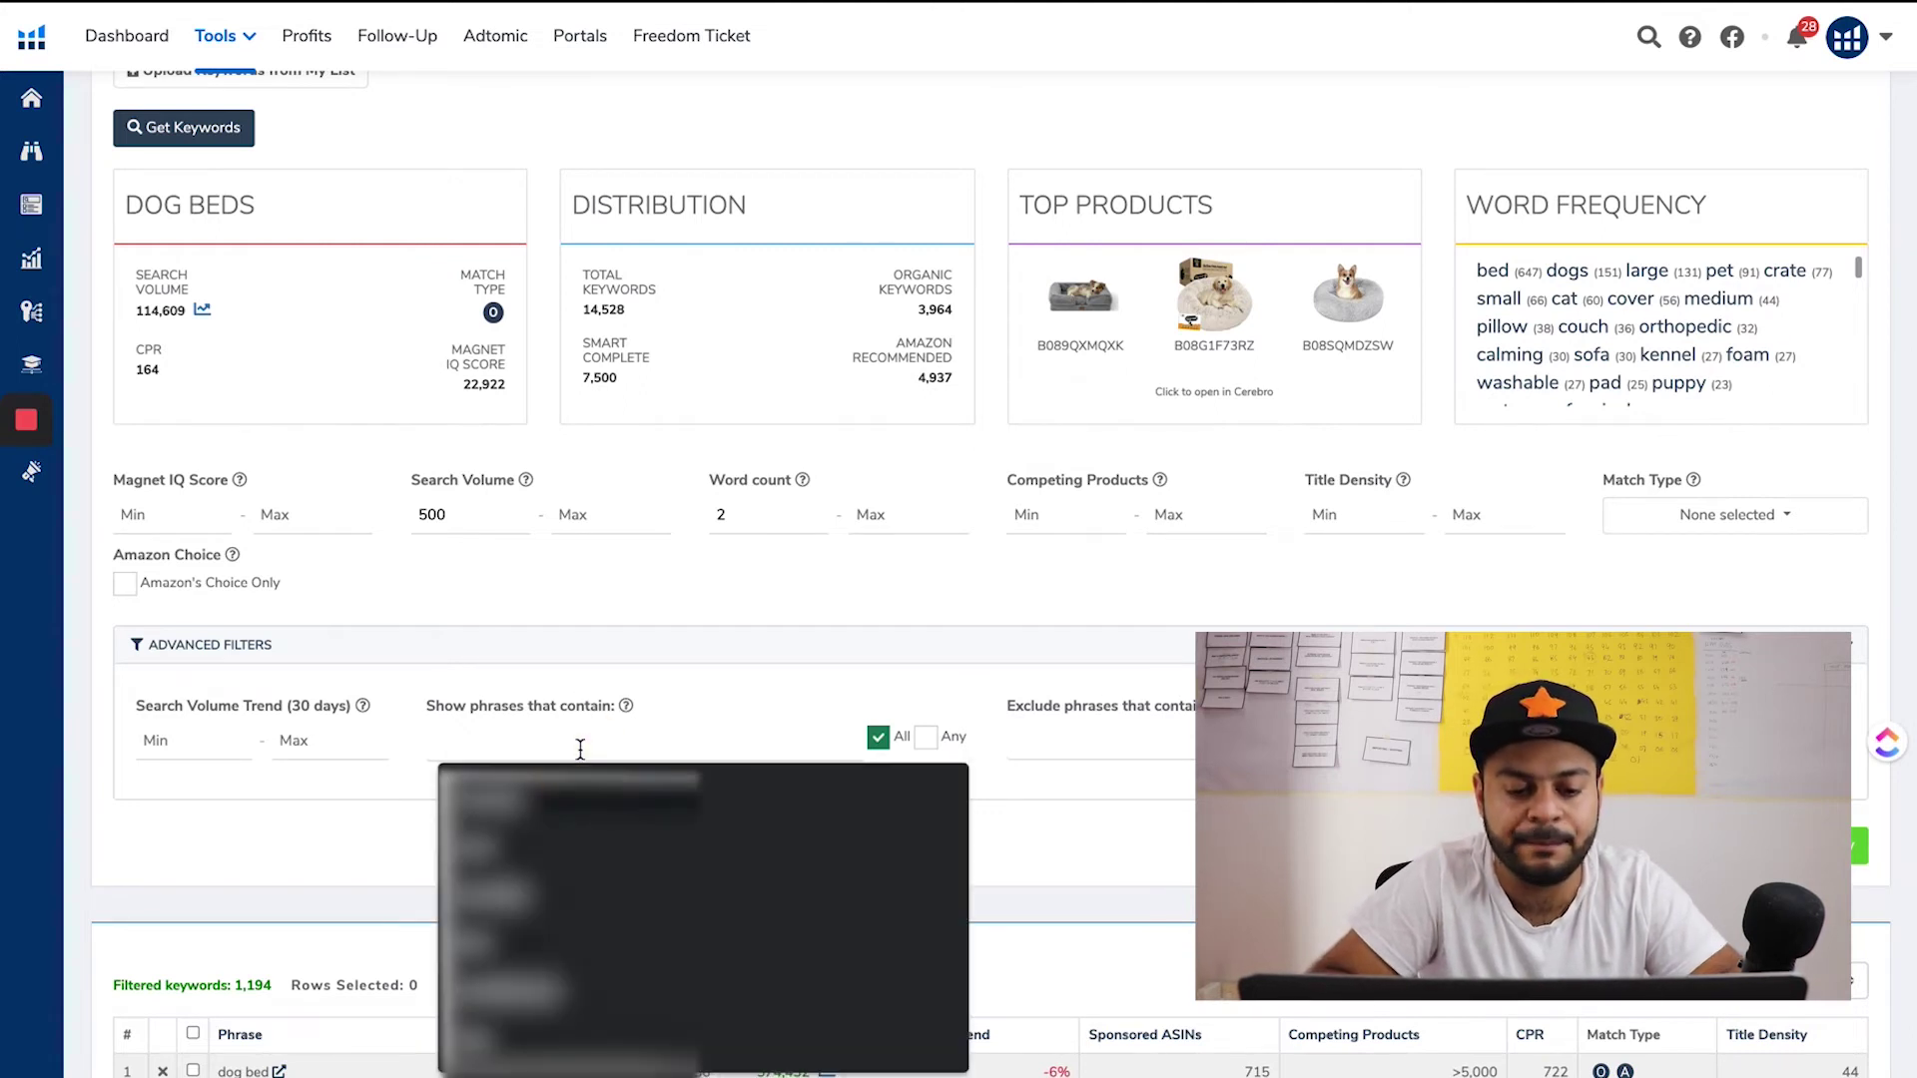
type("bed")
key("Return")
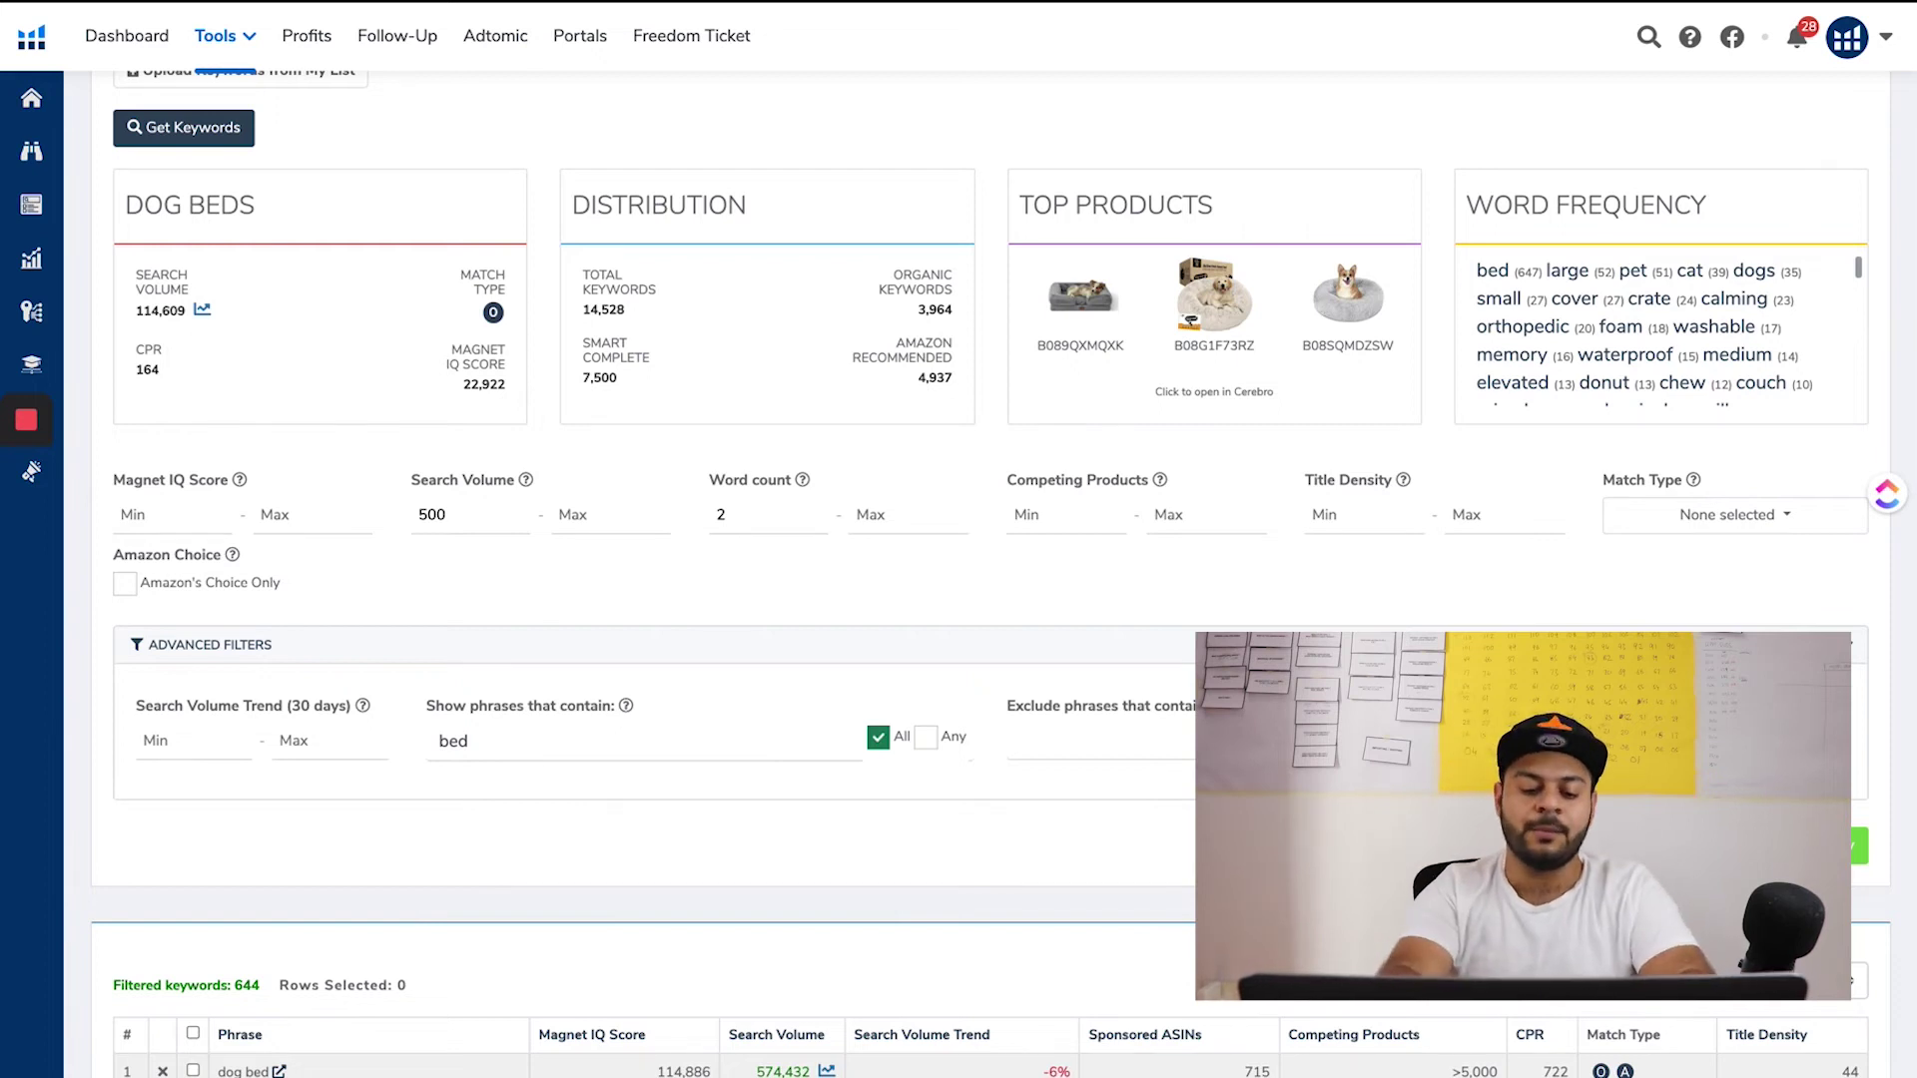
Calculate 644/14000 in Spotlight to get the share of keywords that remain after filtering
key("super+space")
type("644")
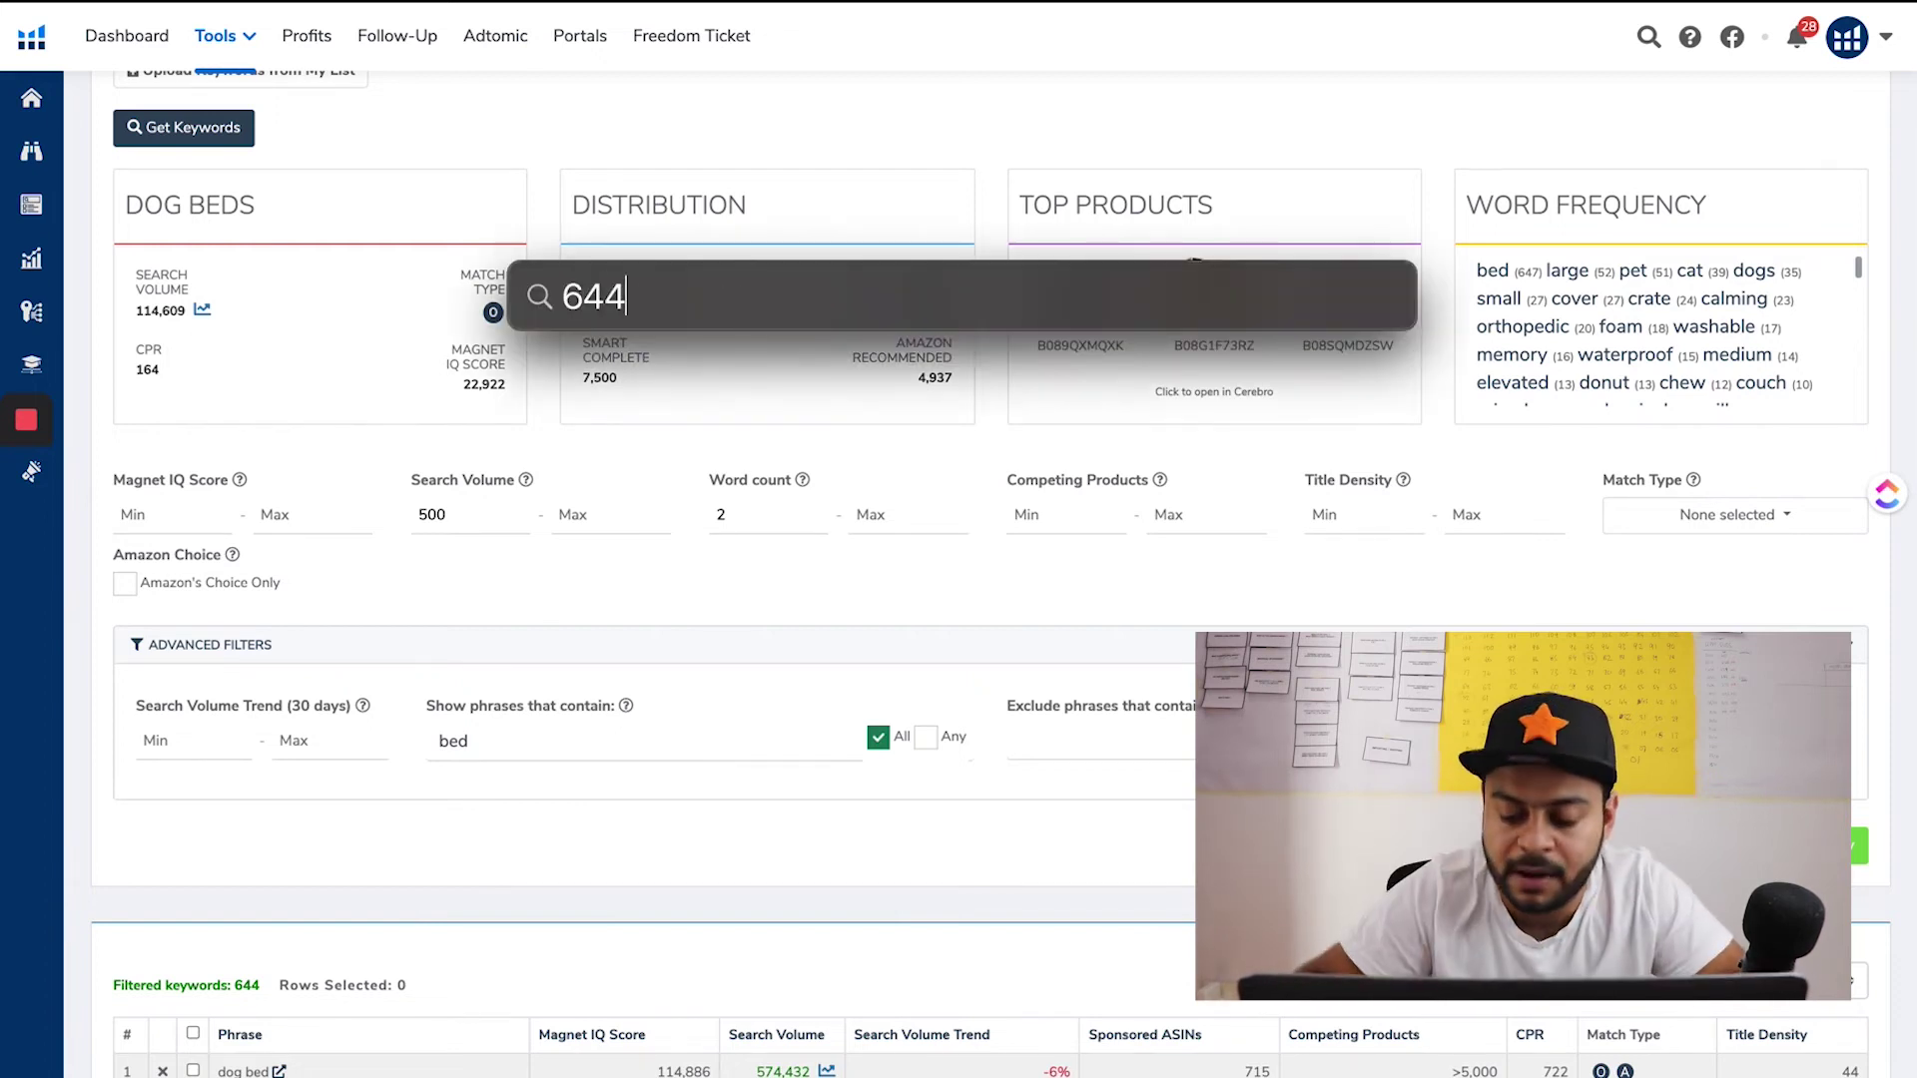
type("/14000")
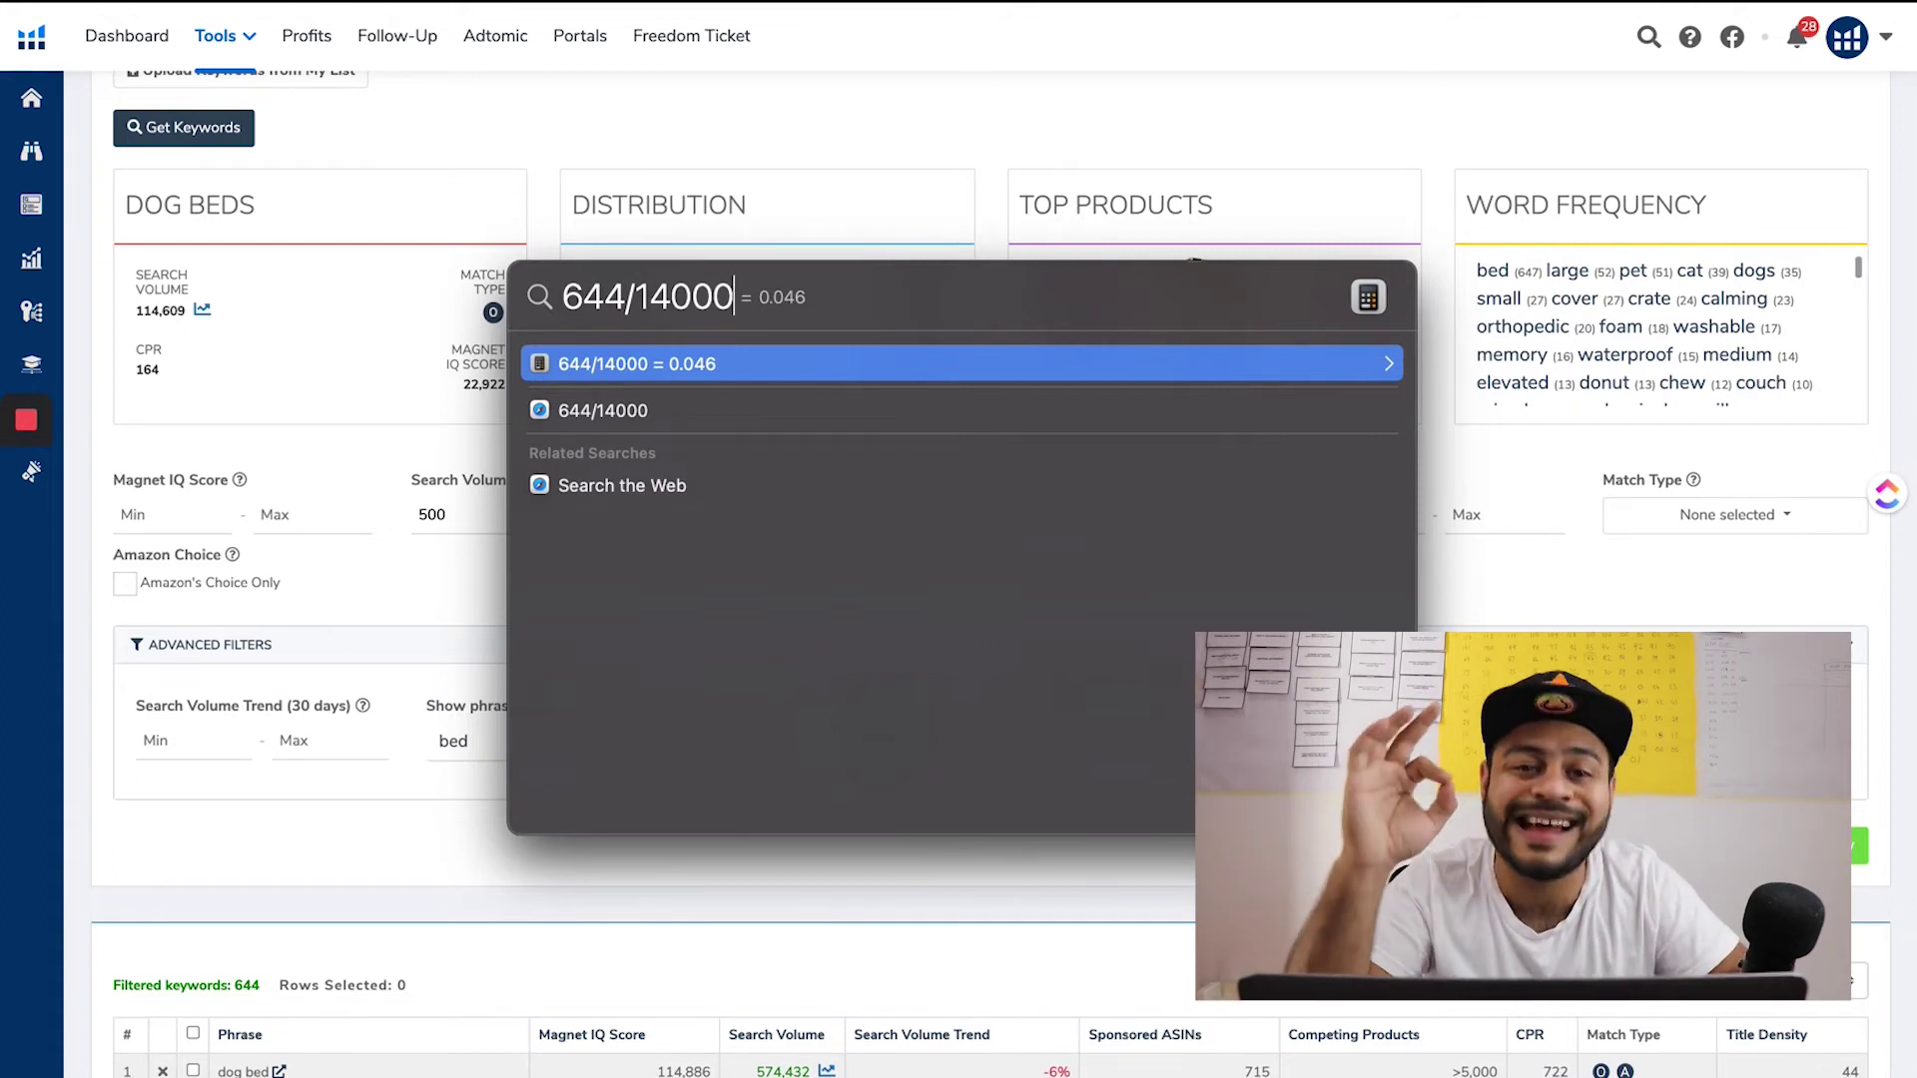
key("Escape")
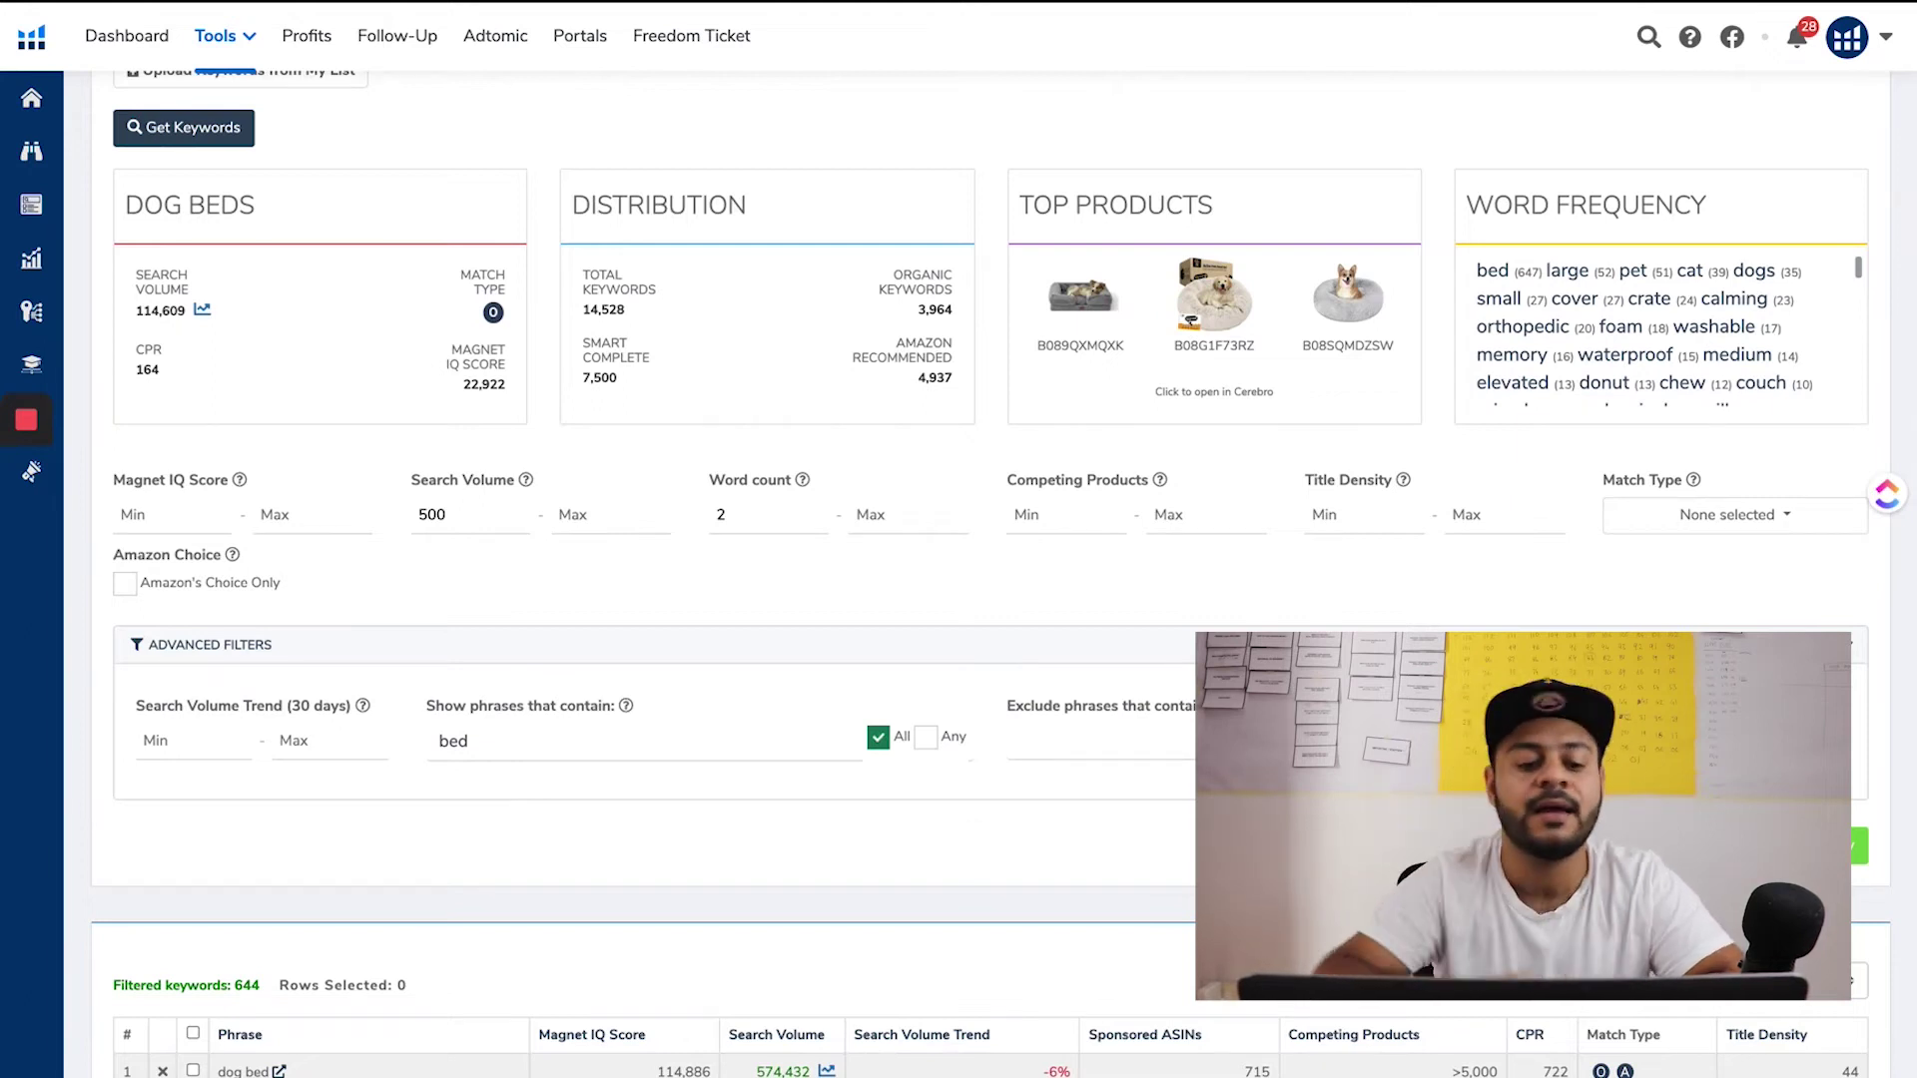
Review the filtered keywords and examine the search volume history of "dog bed" over 30 days, 1 year and all time
scroll(1737, 1019, "down", 4)
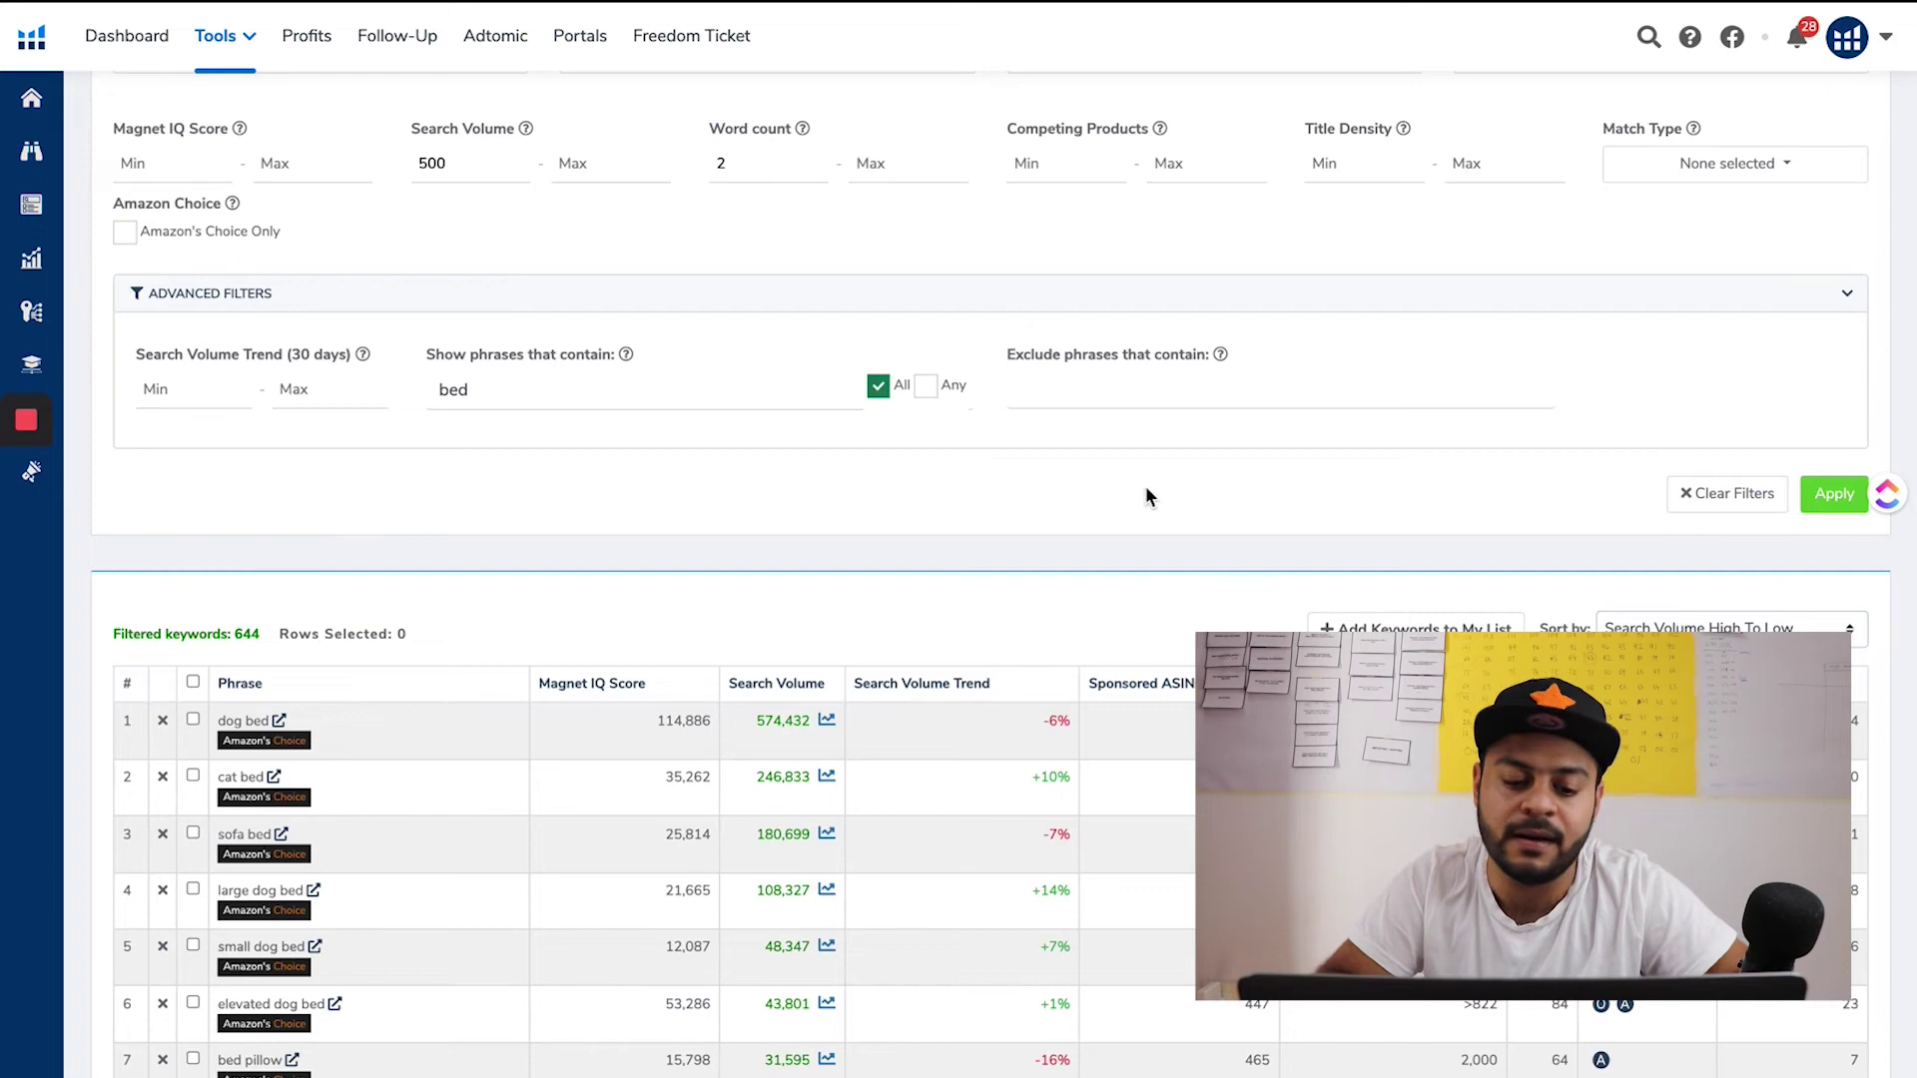
scroll(1147, 489, "down", 3)
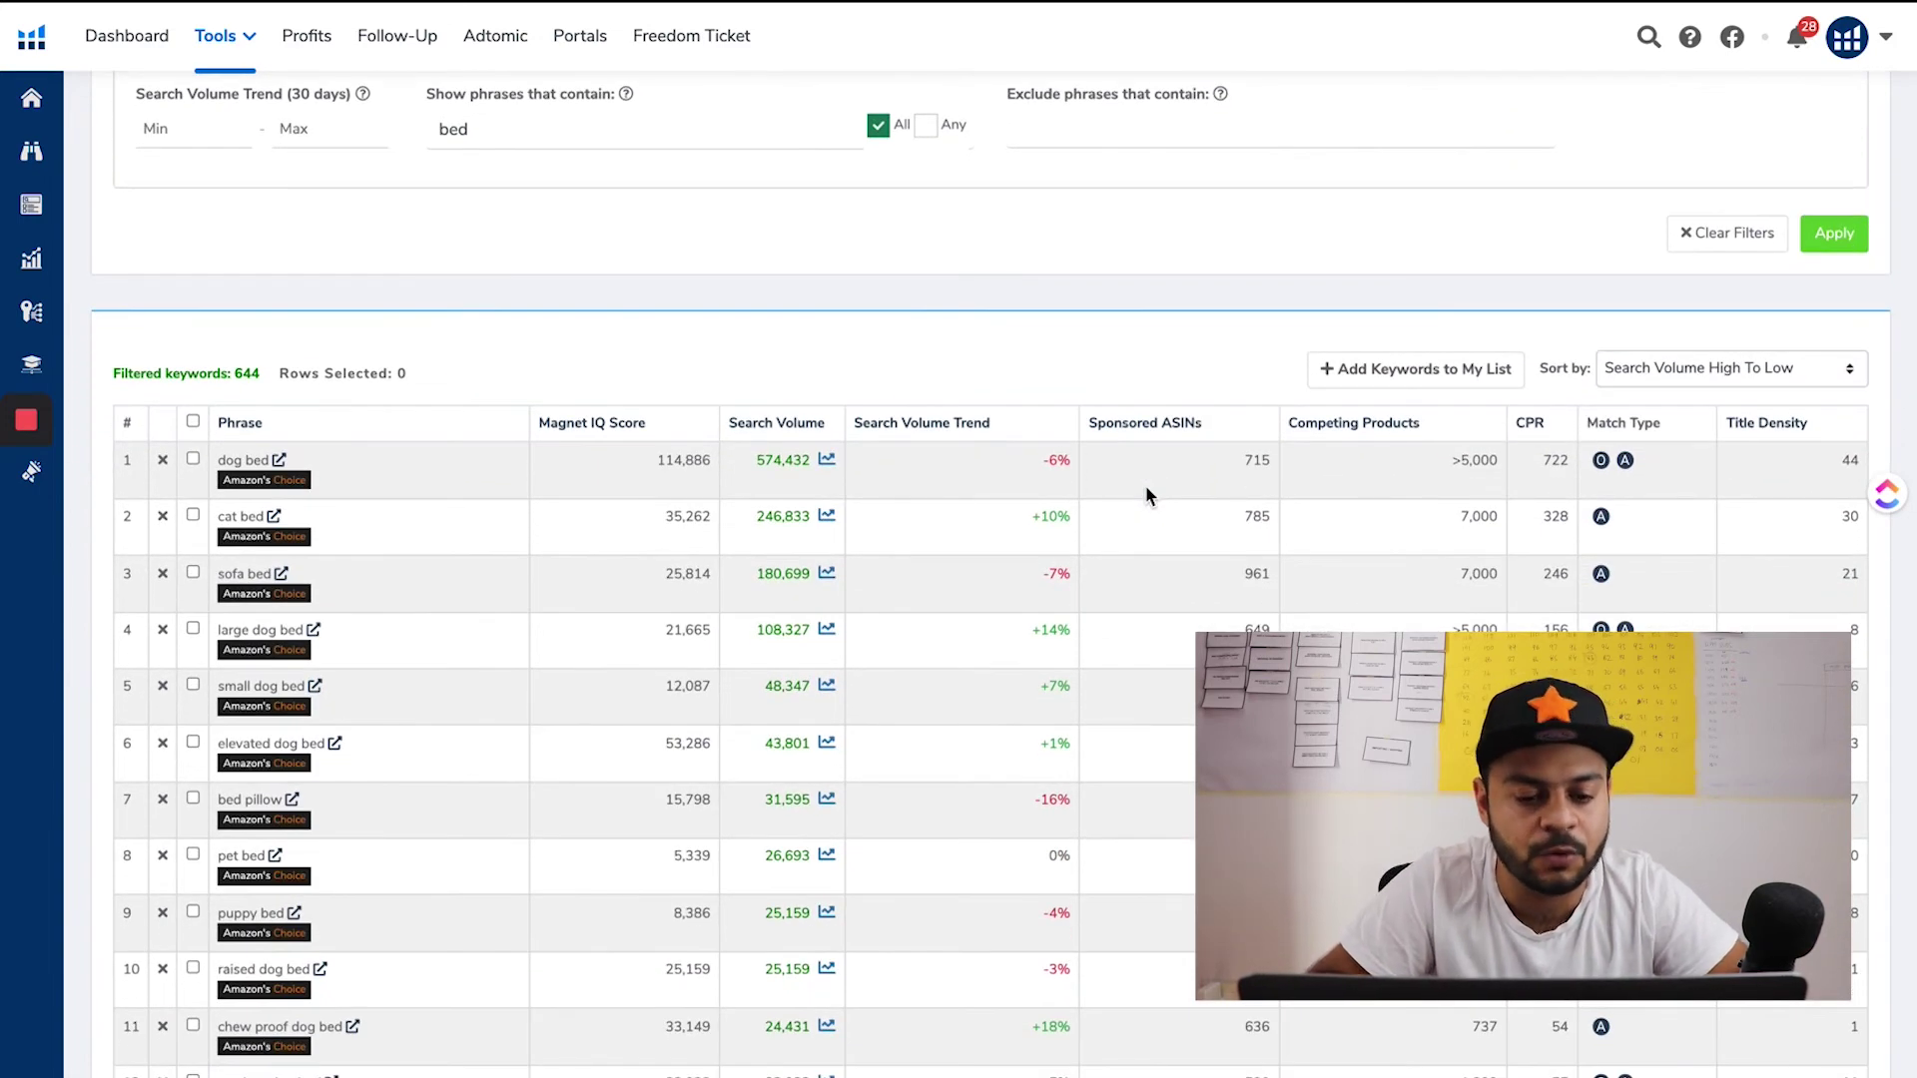
scroll(563, 560, "down", 2)
scroll(564, 567, "down", 1)
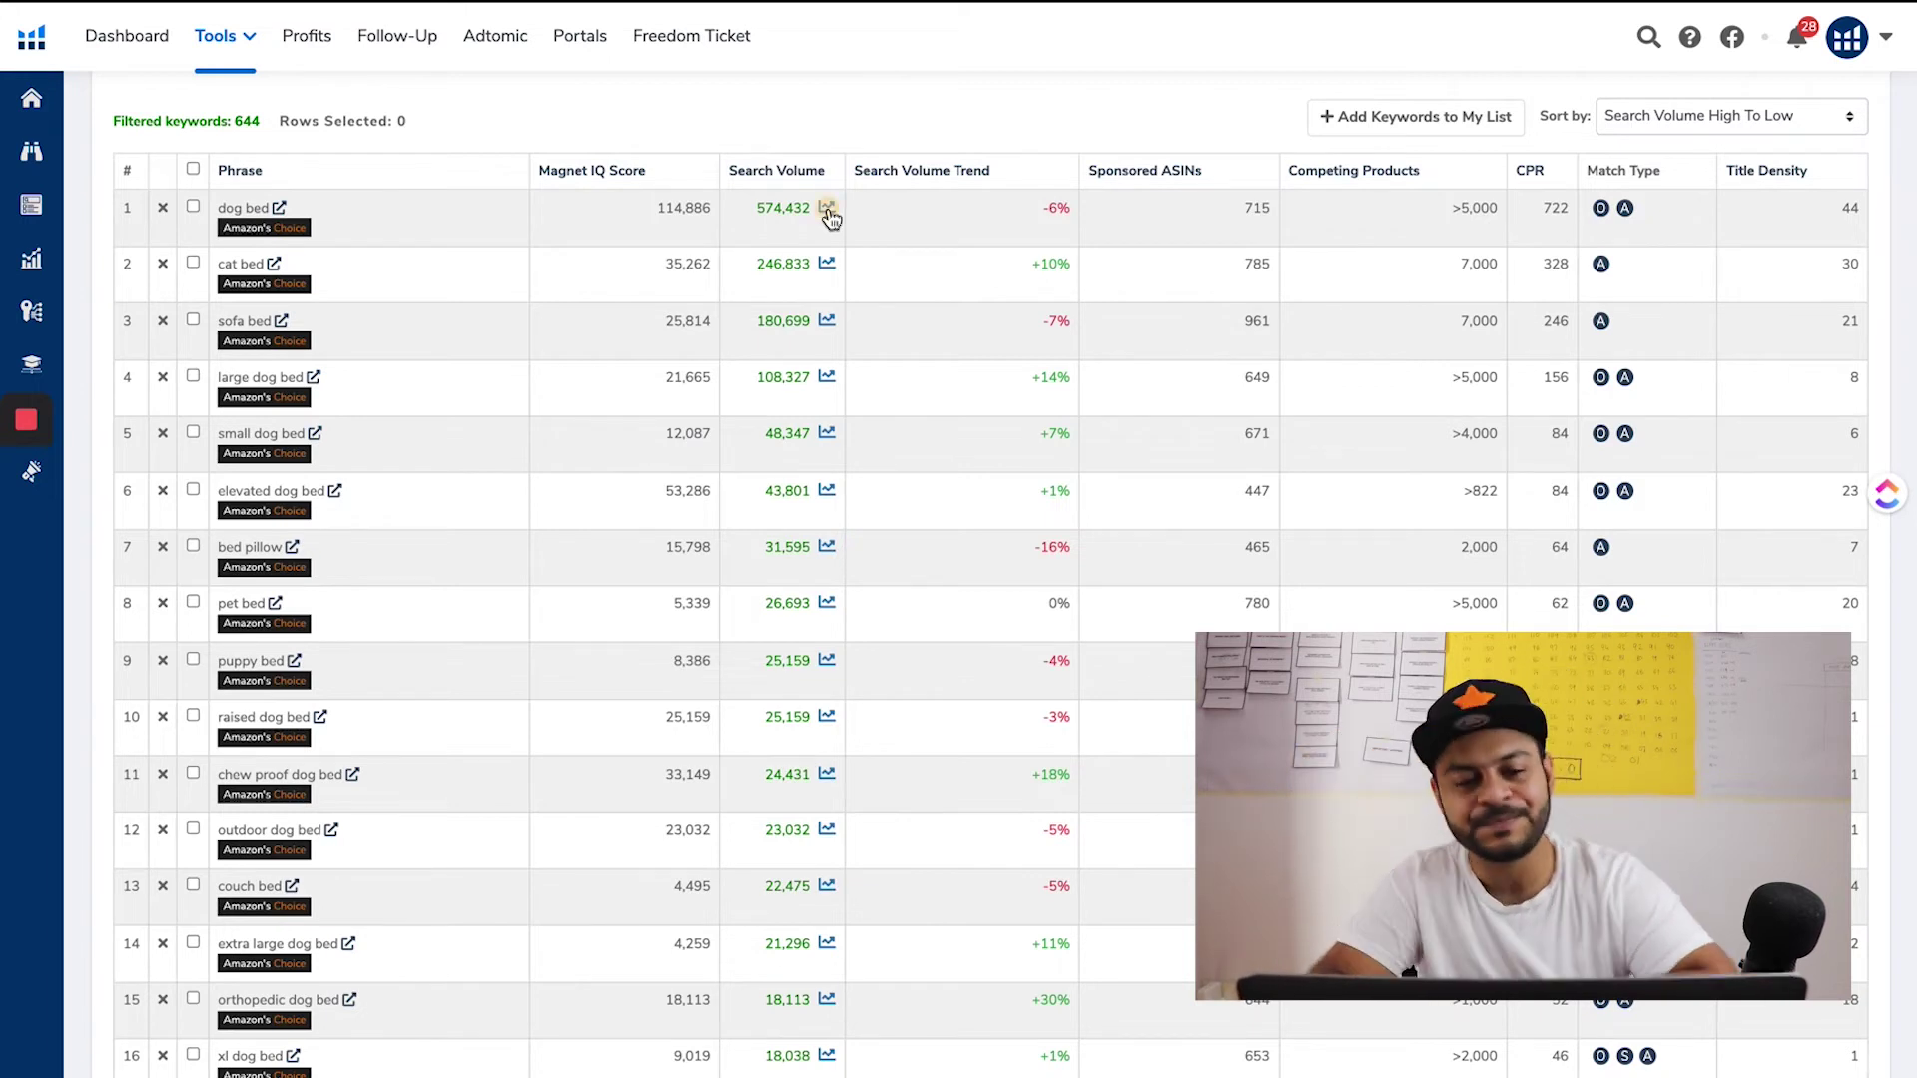
left_click(828, 210)
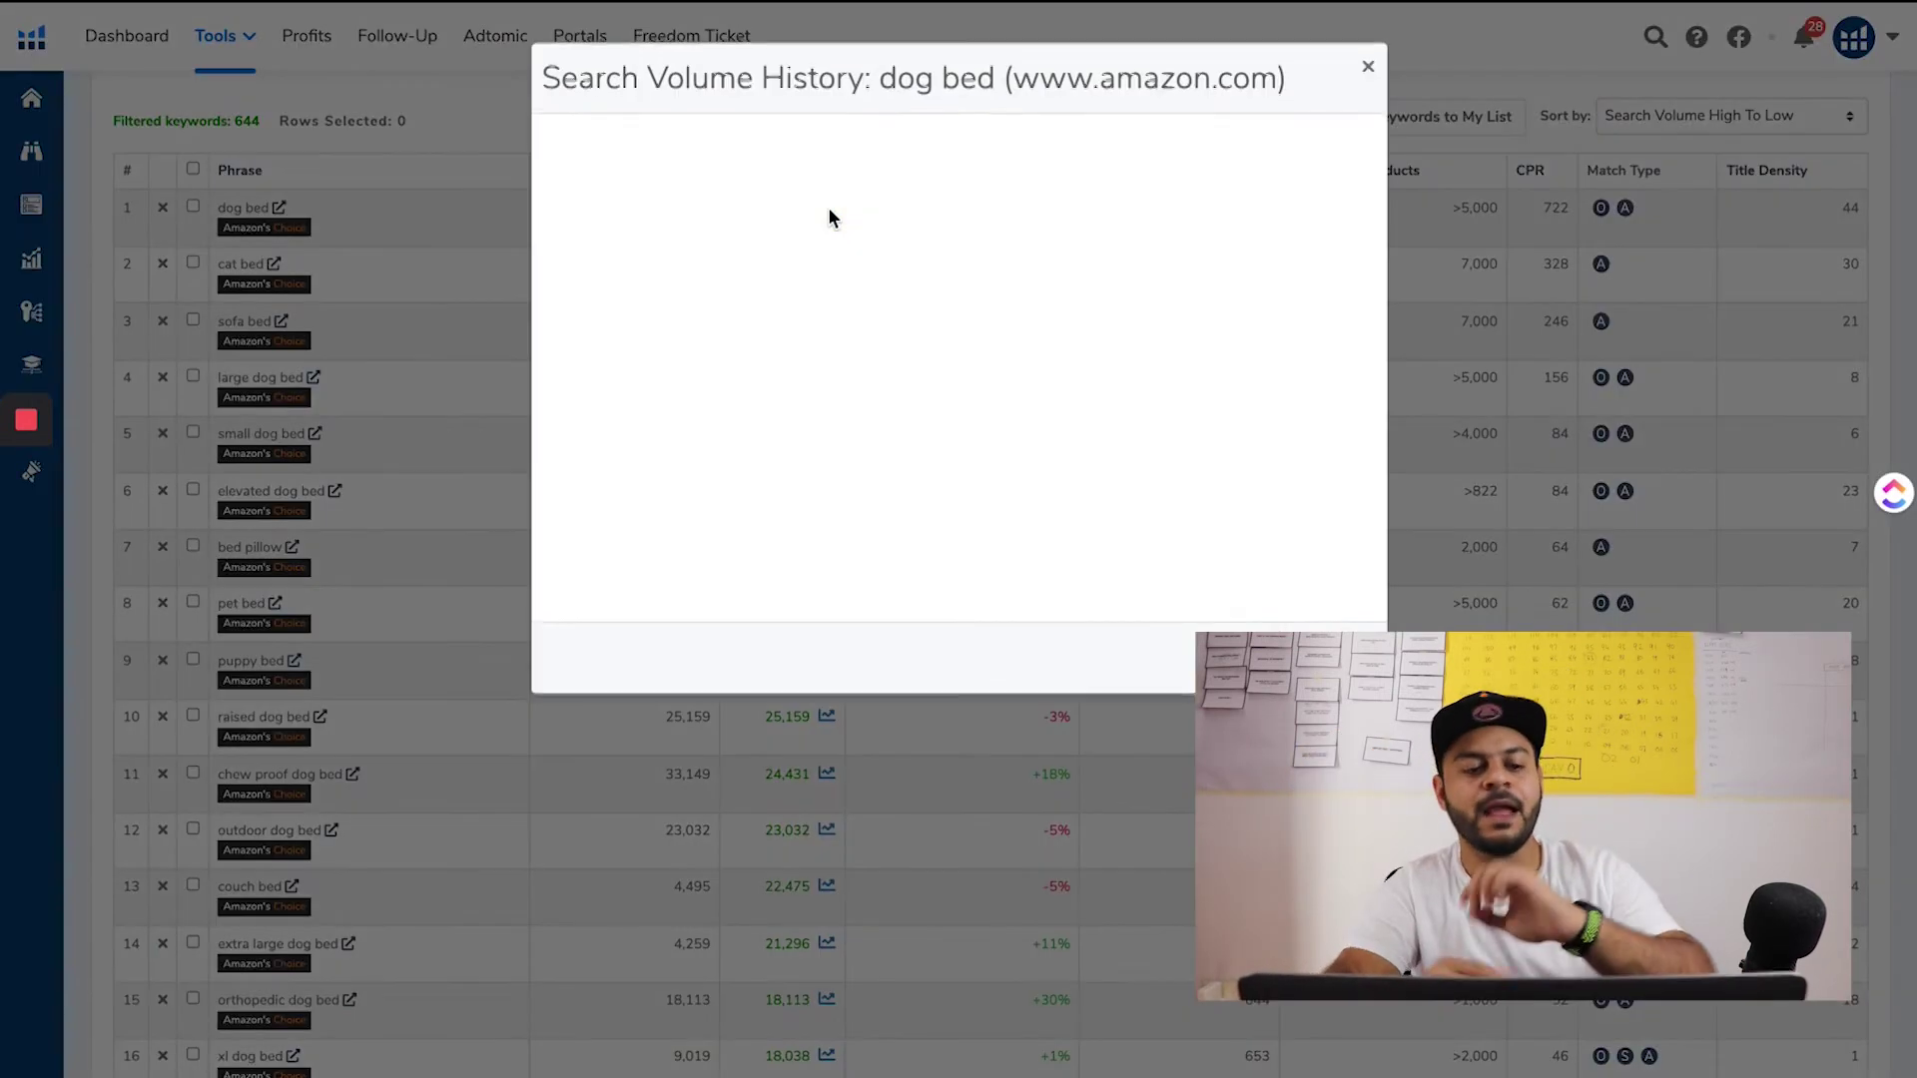
left_click(1367, 69)
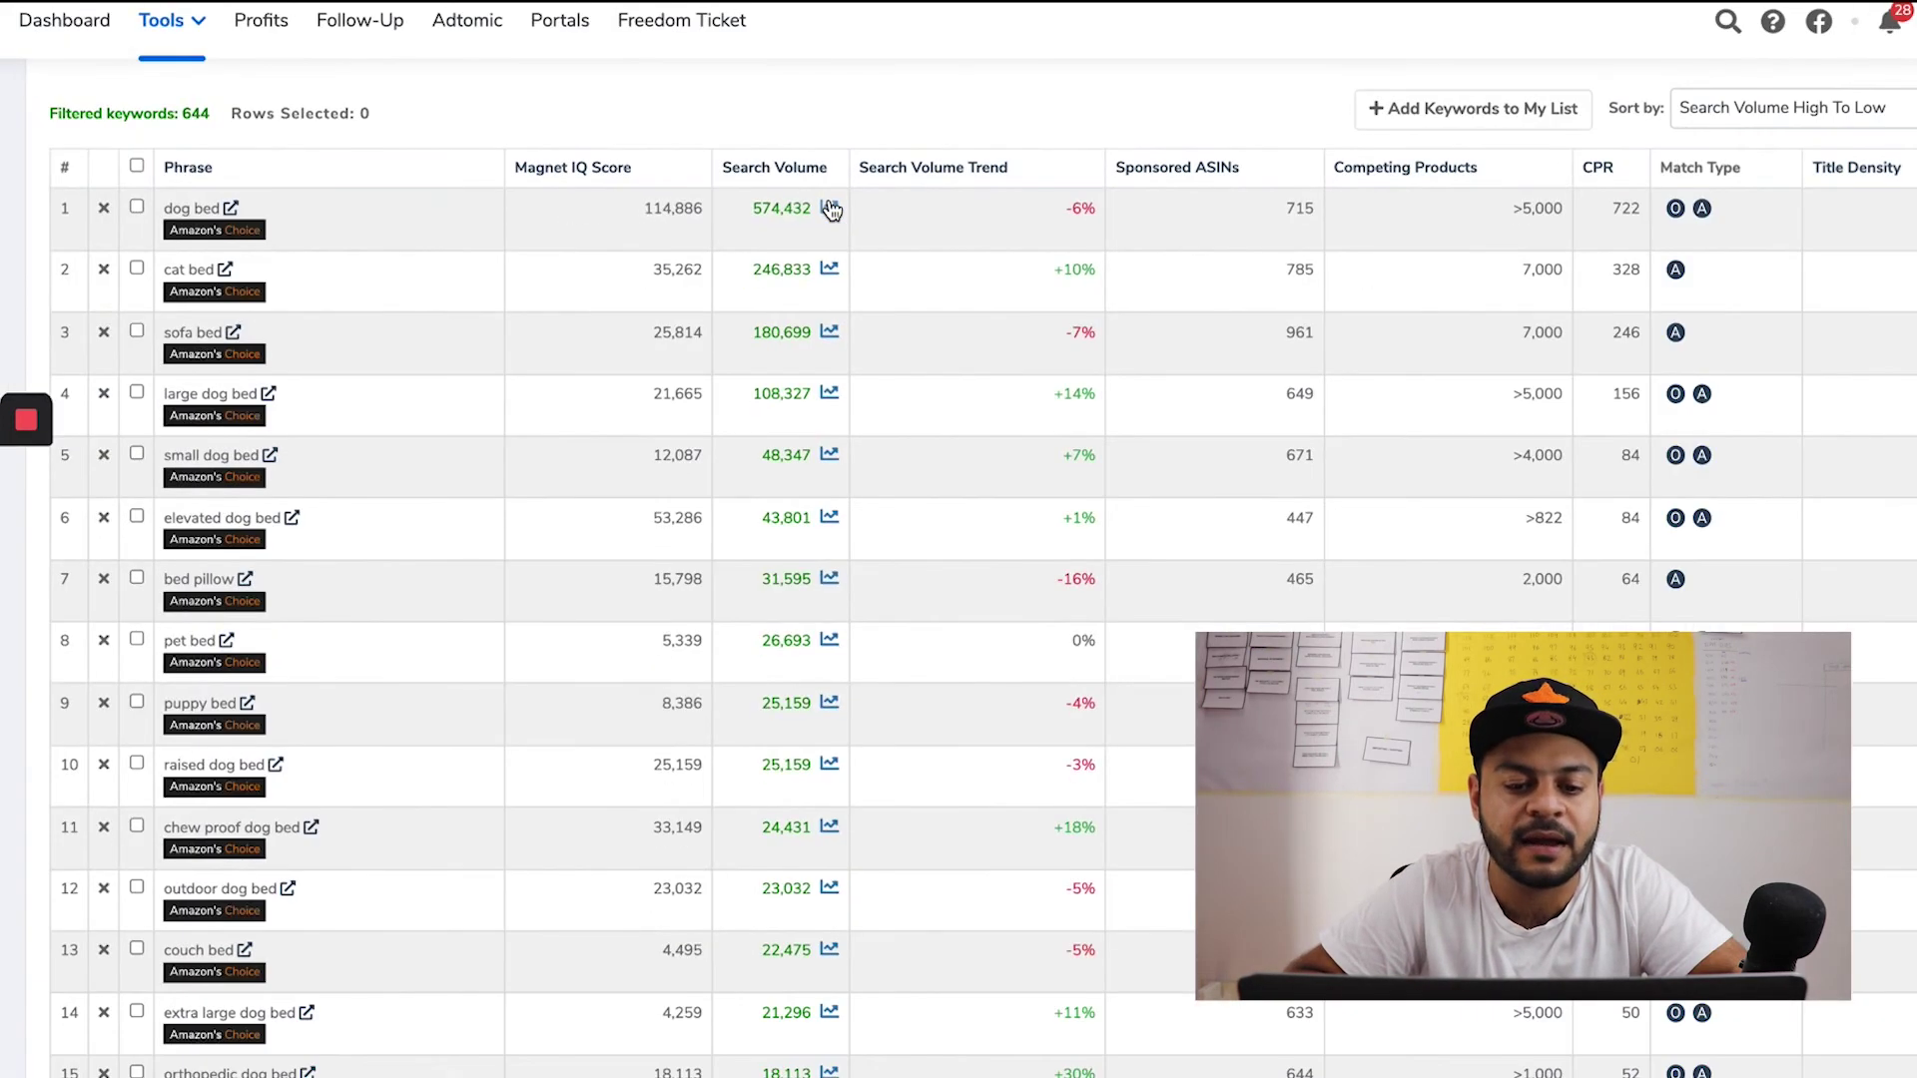
left_click(830, 210)
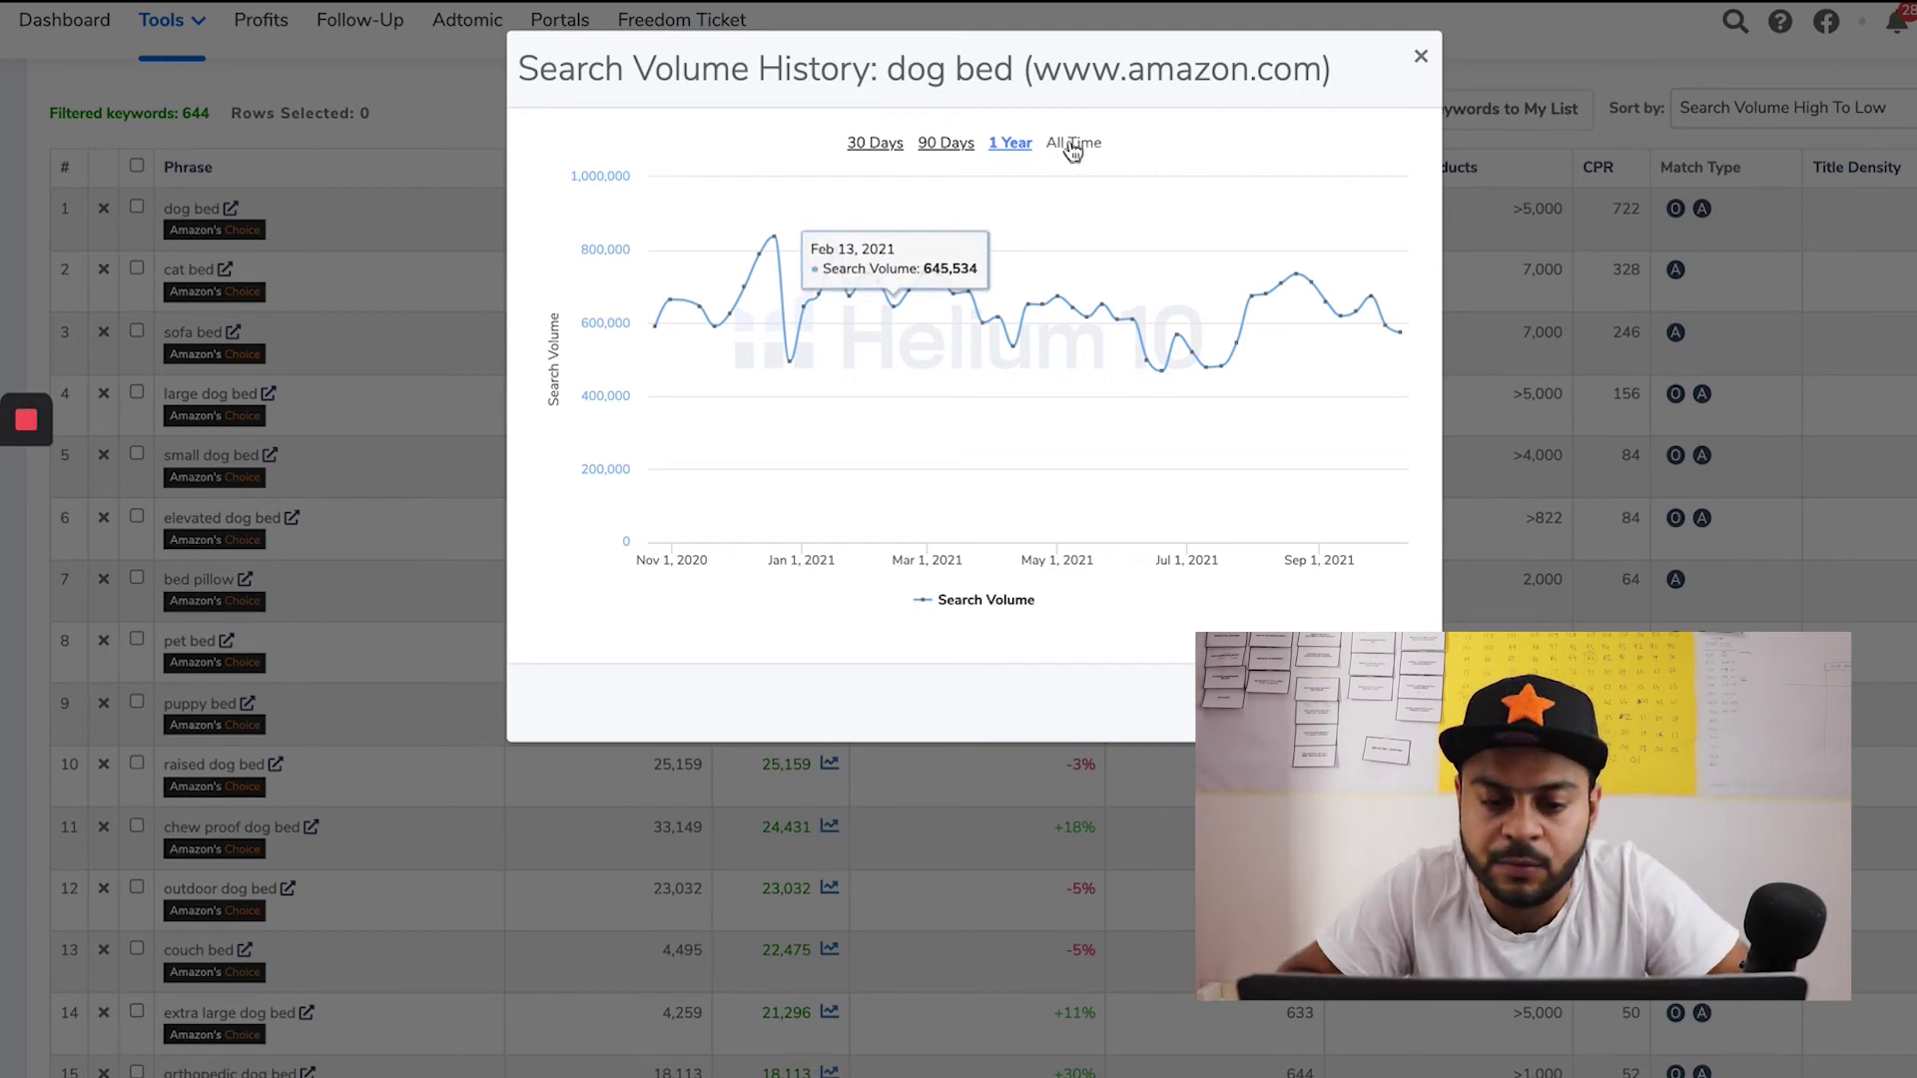
left_click(886, 147)
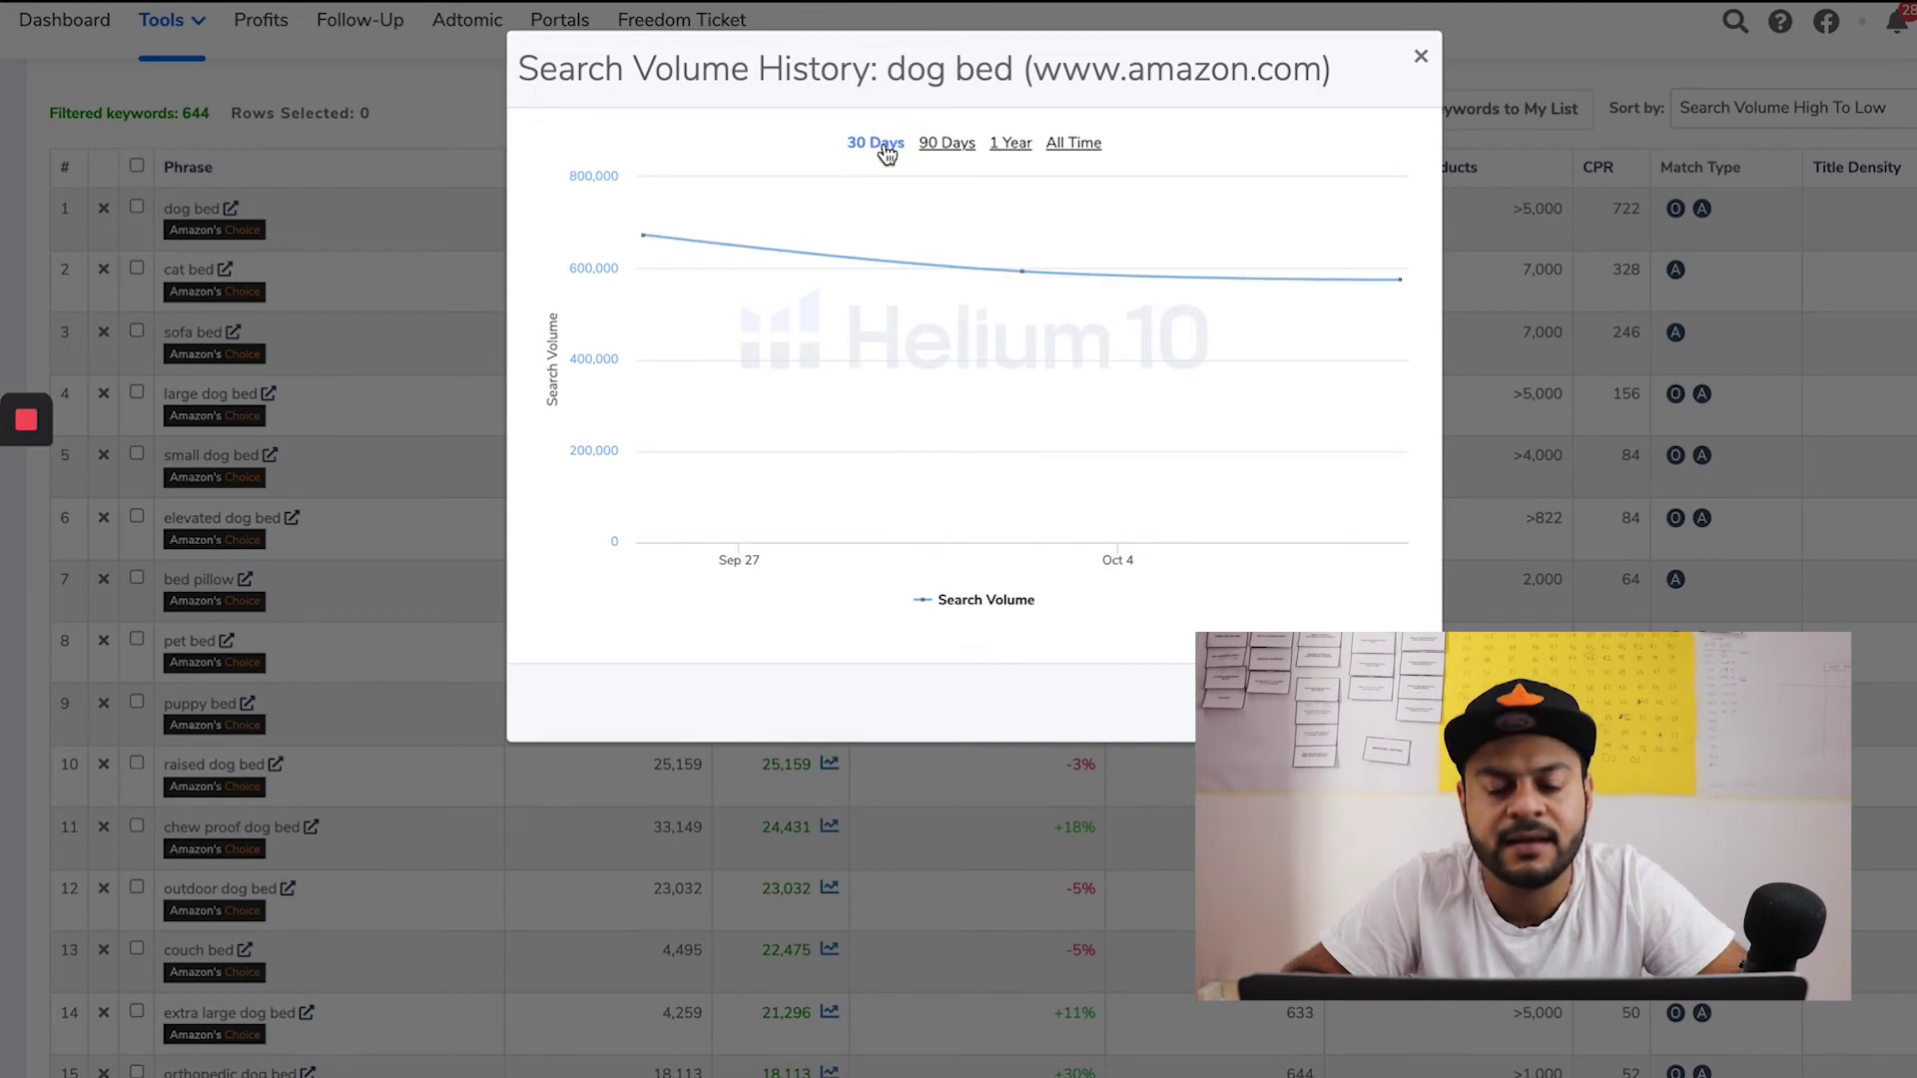
left_click(969, 147)
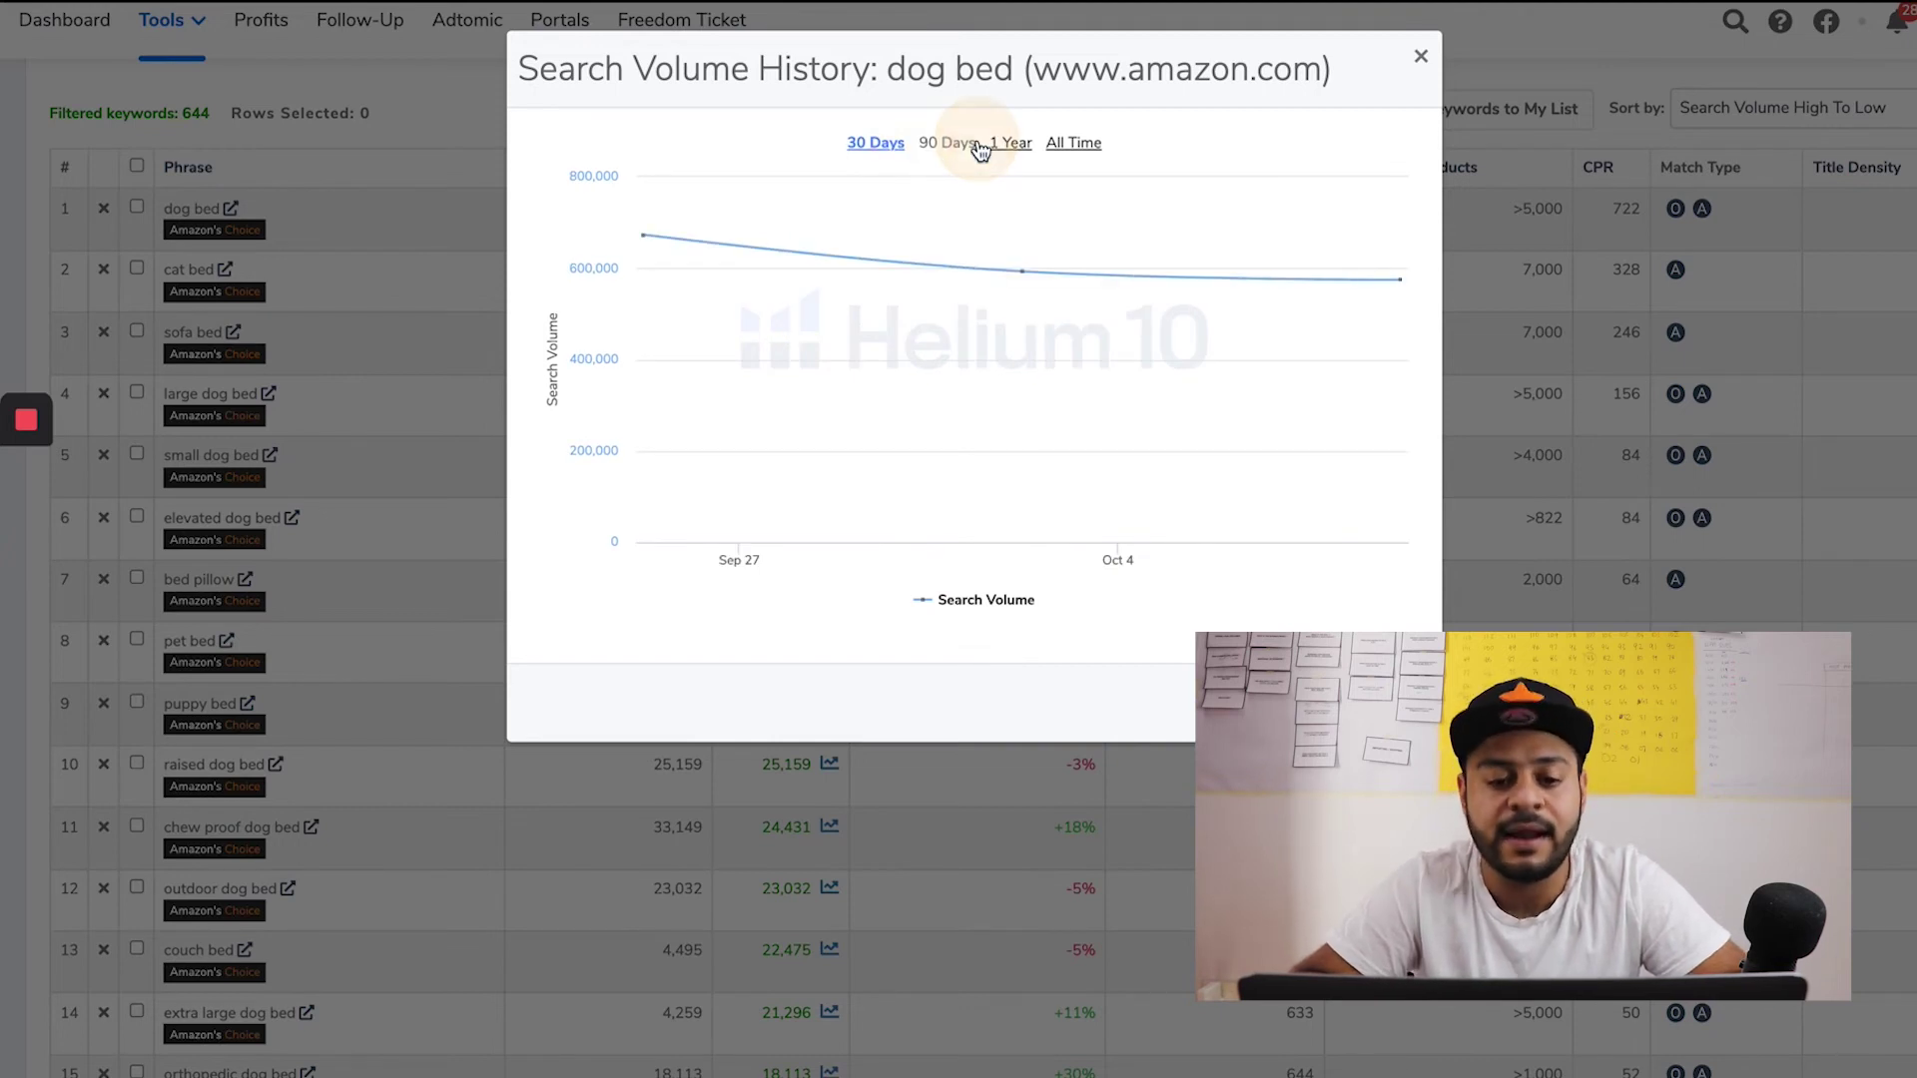
left_click(1007, 144)
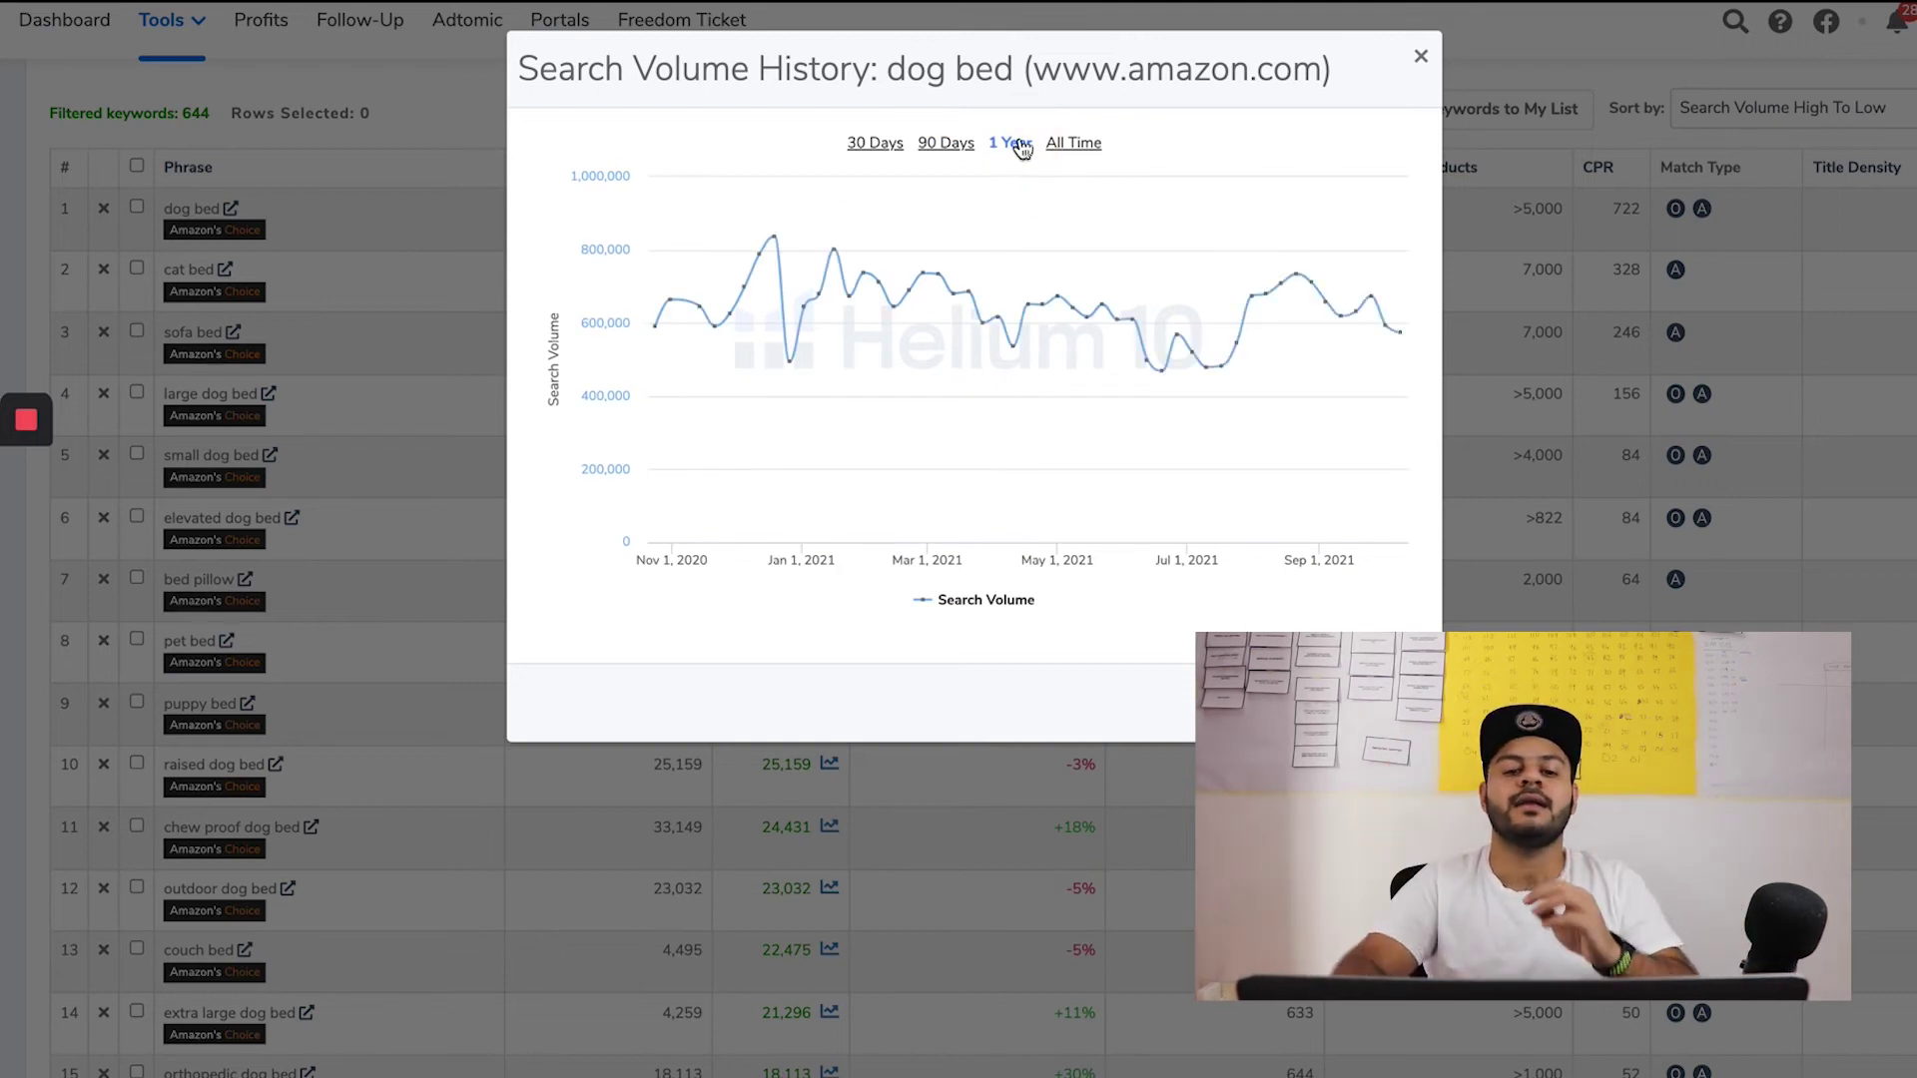
left_click(1084, 145)
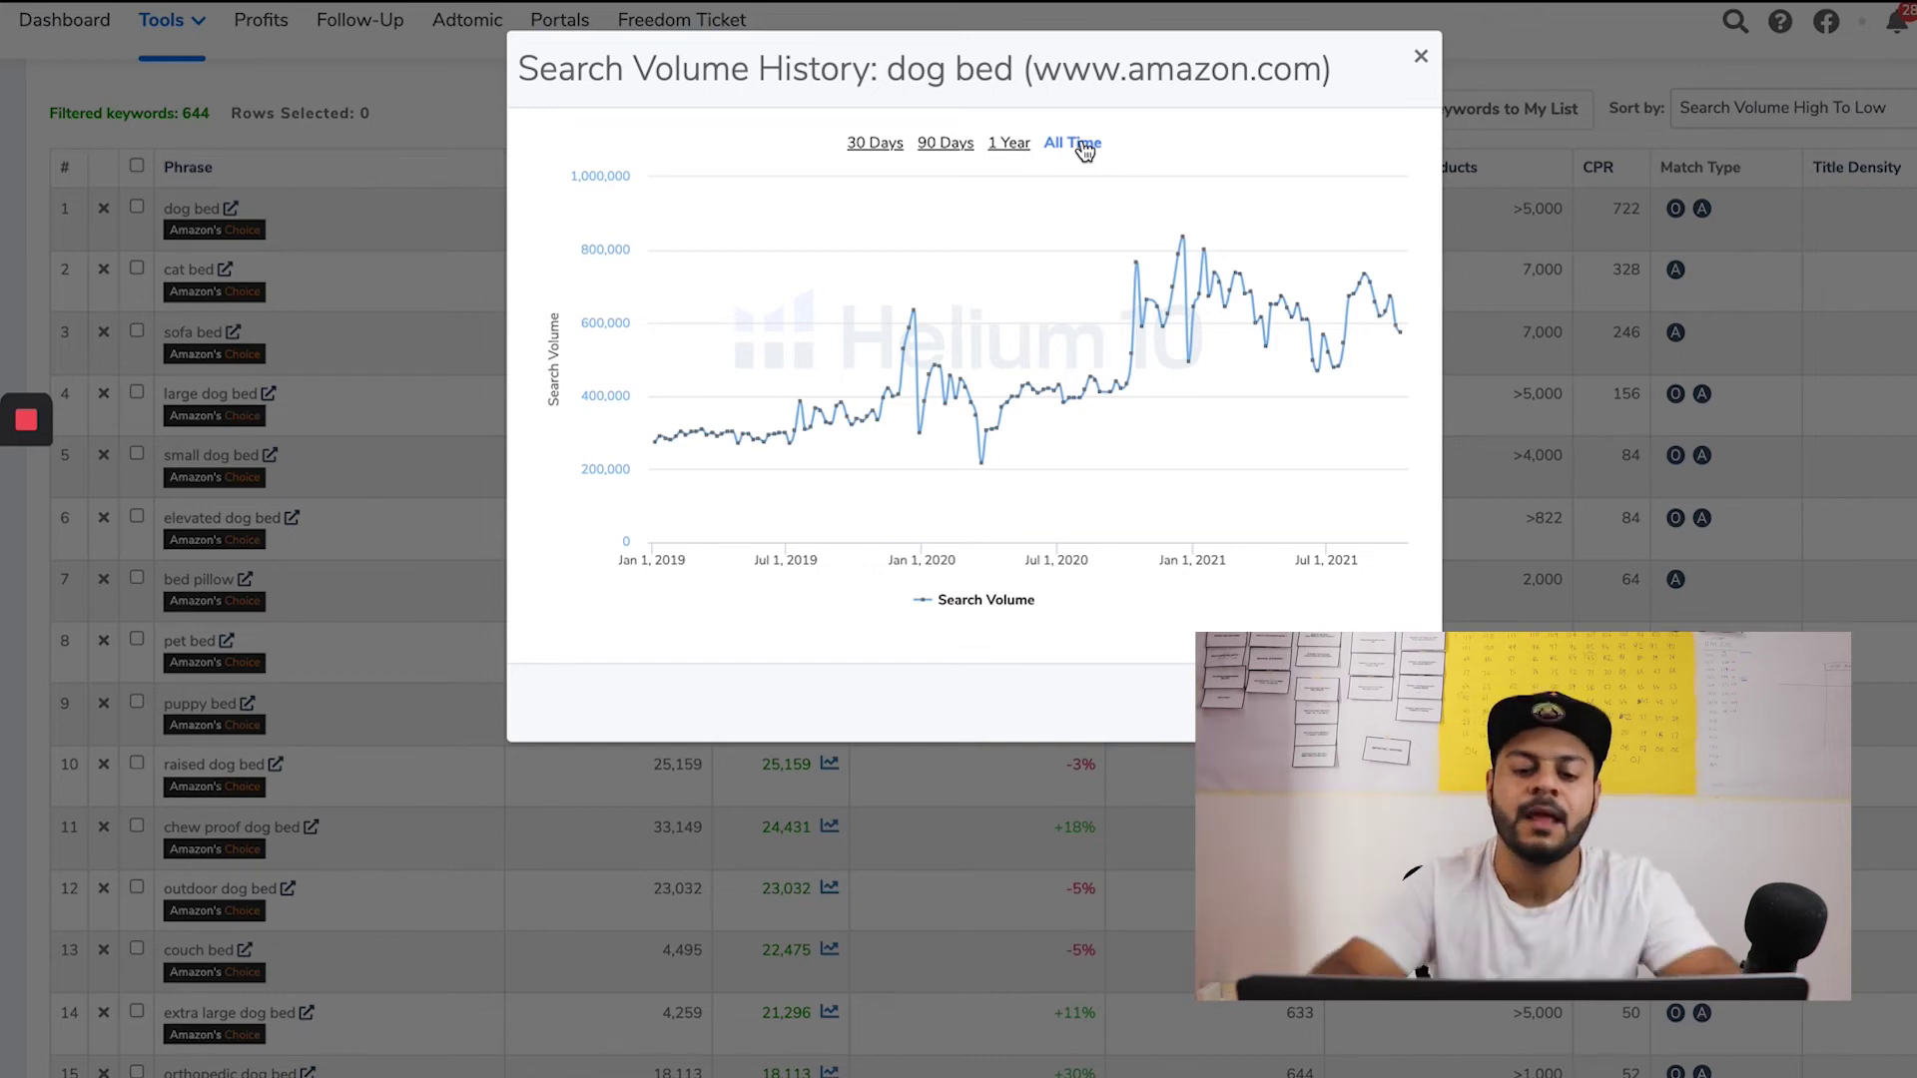
mouse_move(629, 418)
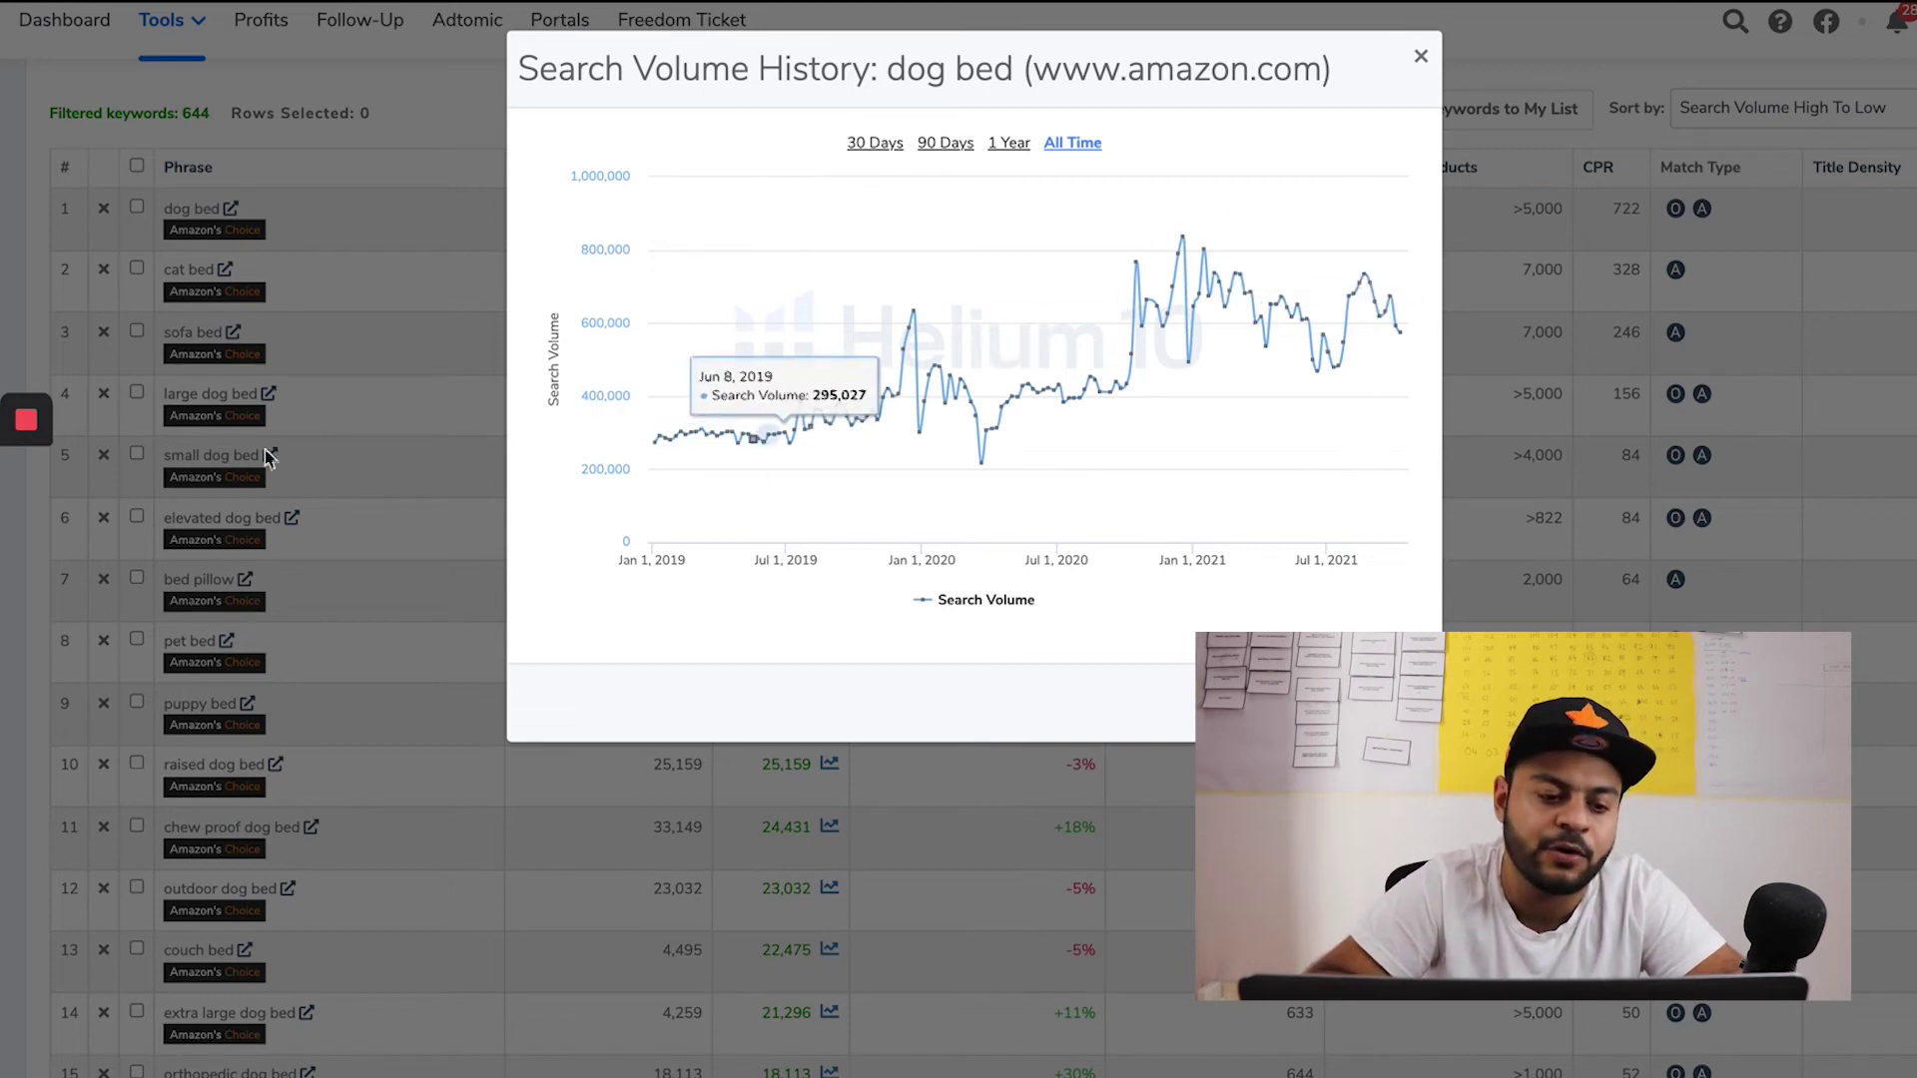
Trace the overall trend across the all-time "dog bed" chart with a freehand line, and close the history
mouse_move(28, 470)
left_click(26, 589)
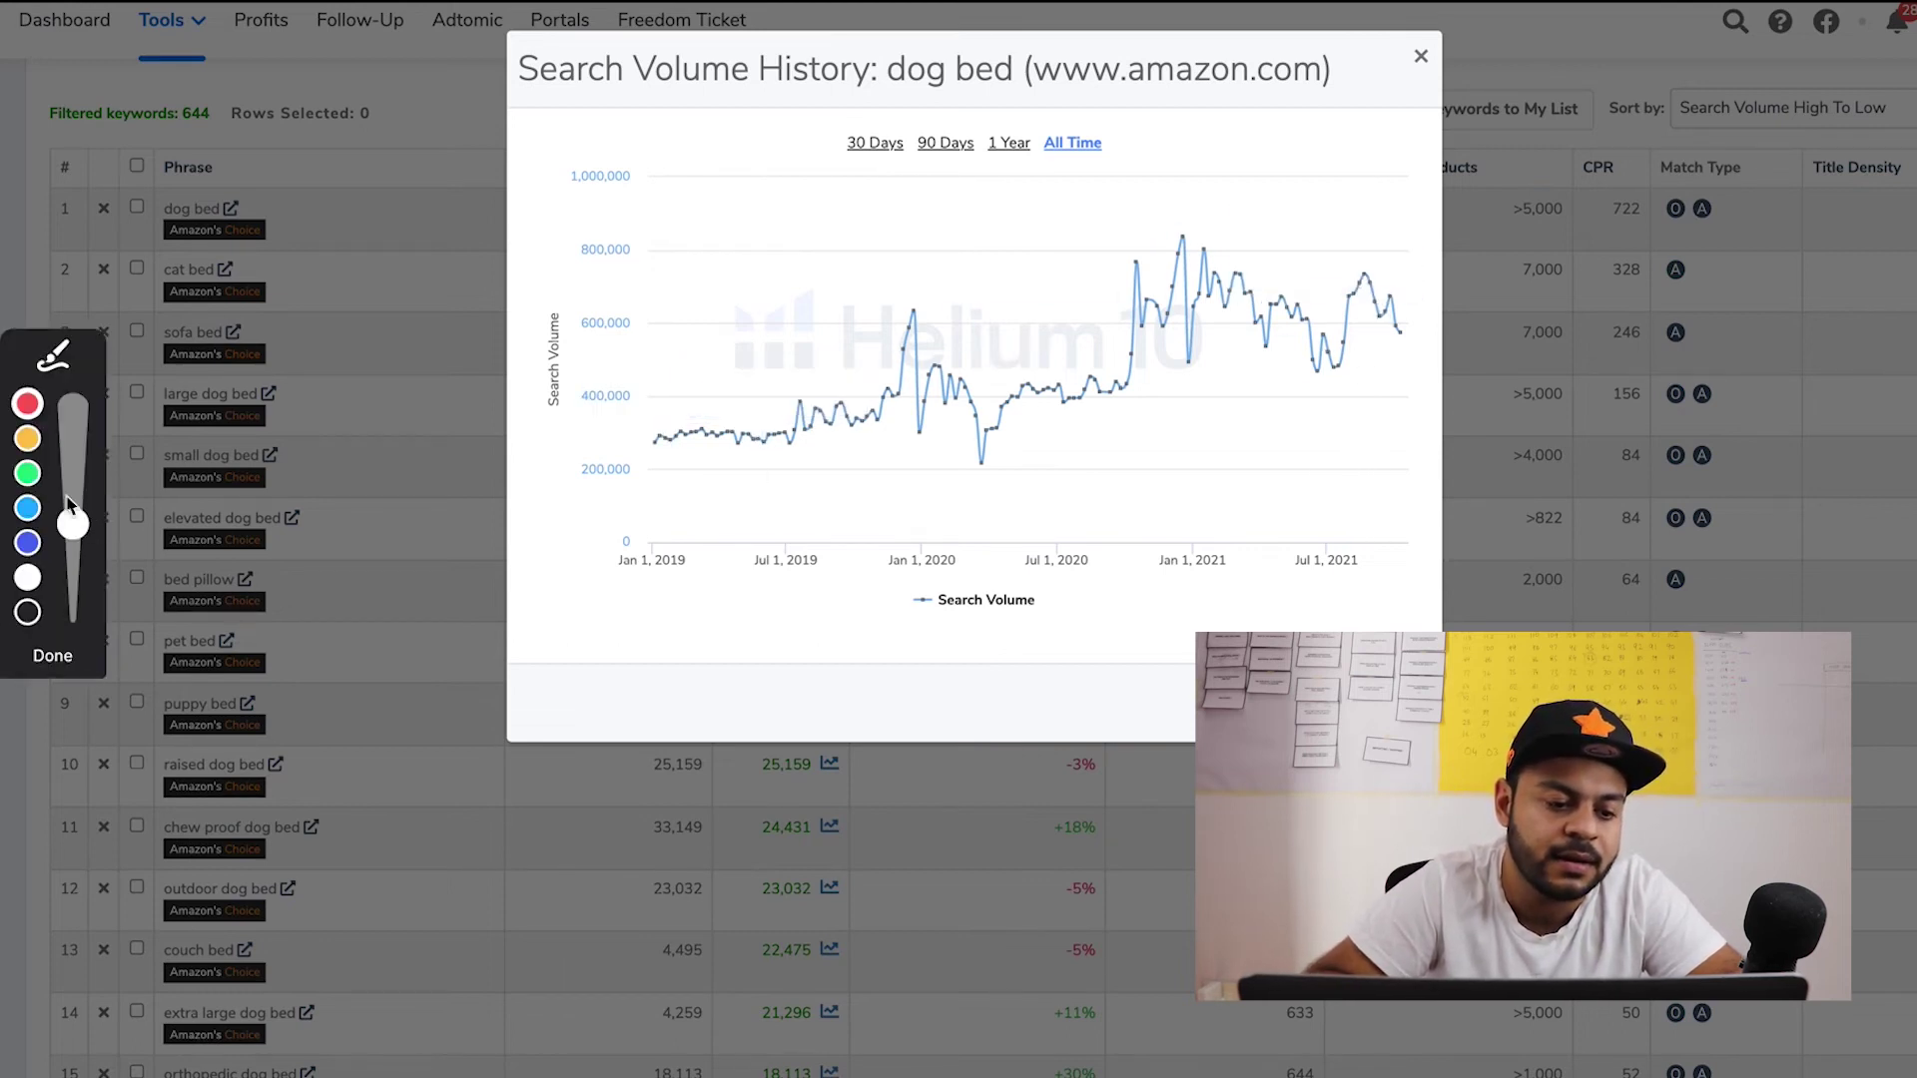
left_click_drag(651, 436, 1391, 247)
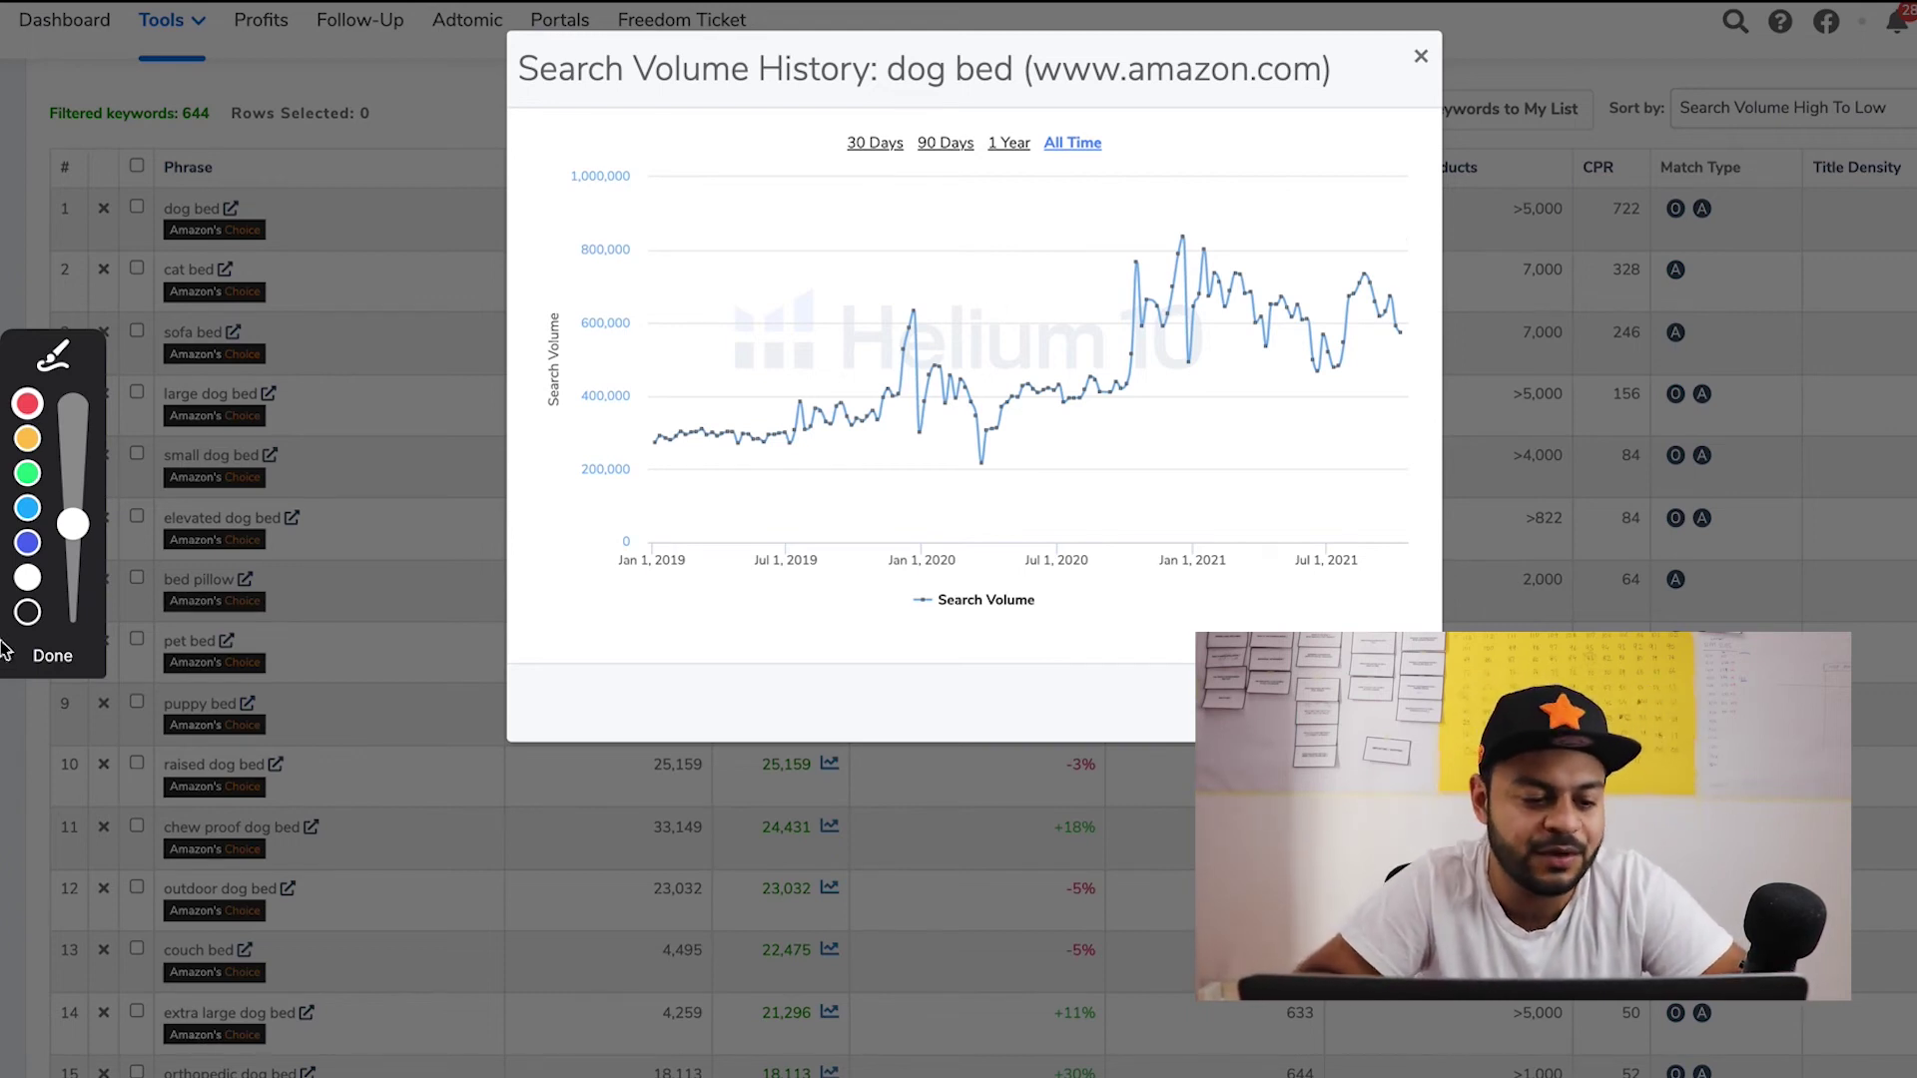
left_click(54, 656)
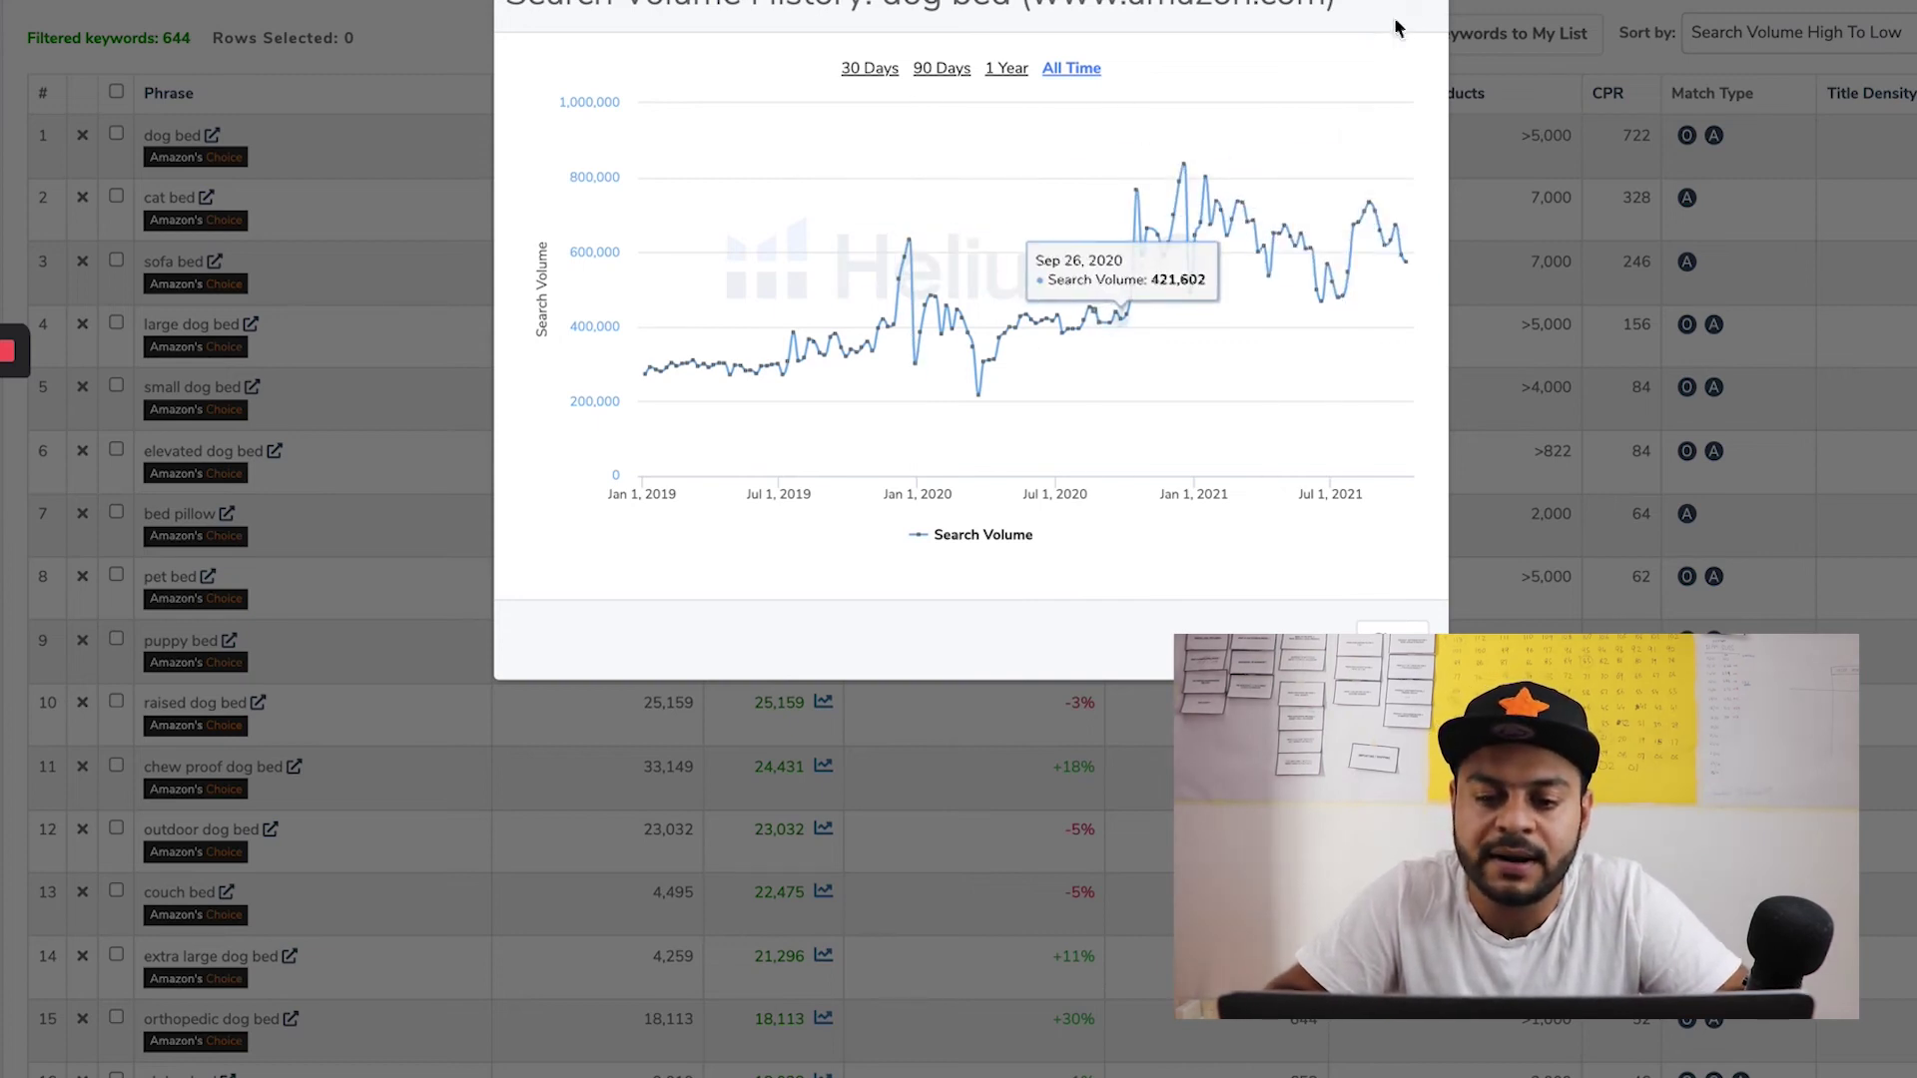
left_click(1433, 2)
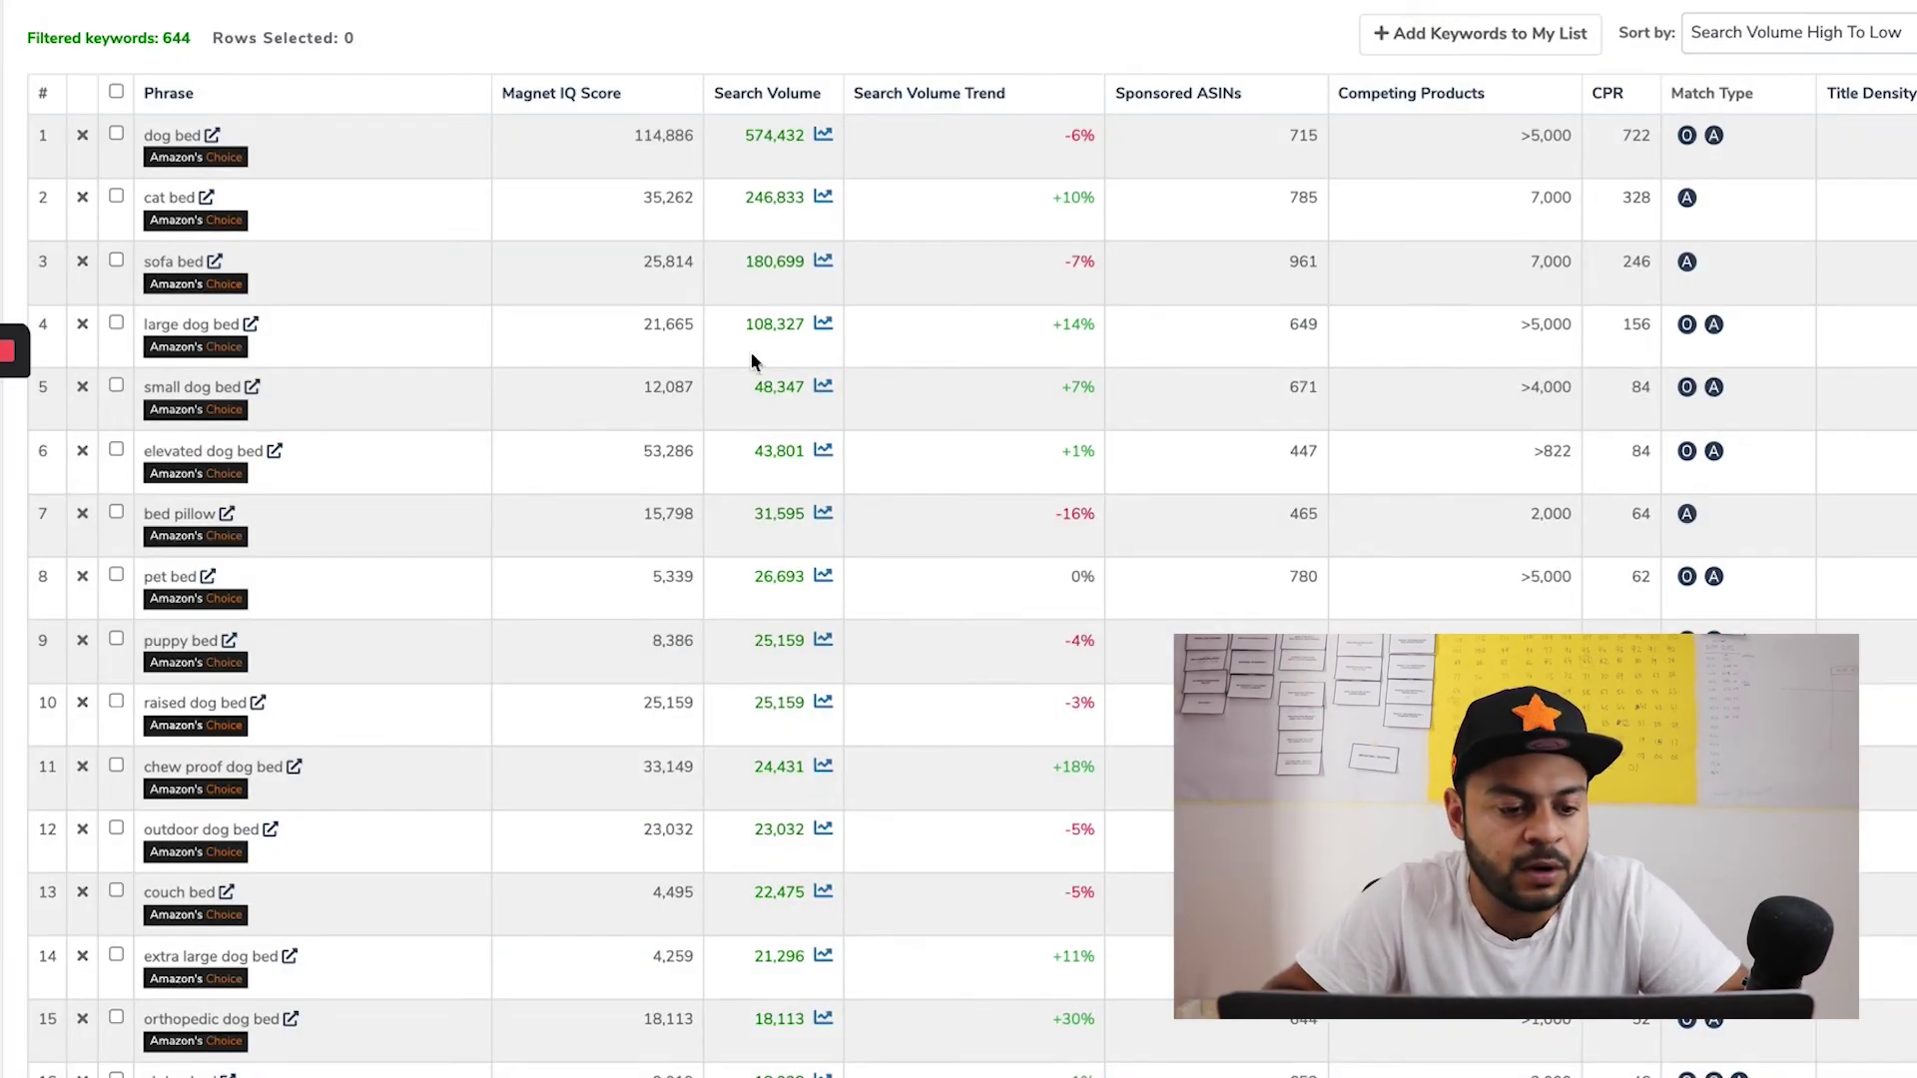
Check the one-year search volume history of "large dog bed" and compare the phrases "dog bed" and "large dog bed" in the table
left_click(825, 326)
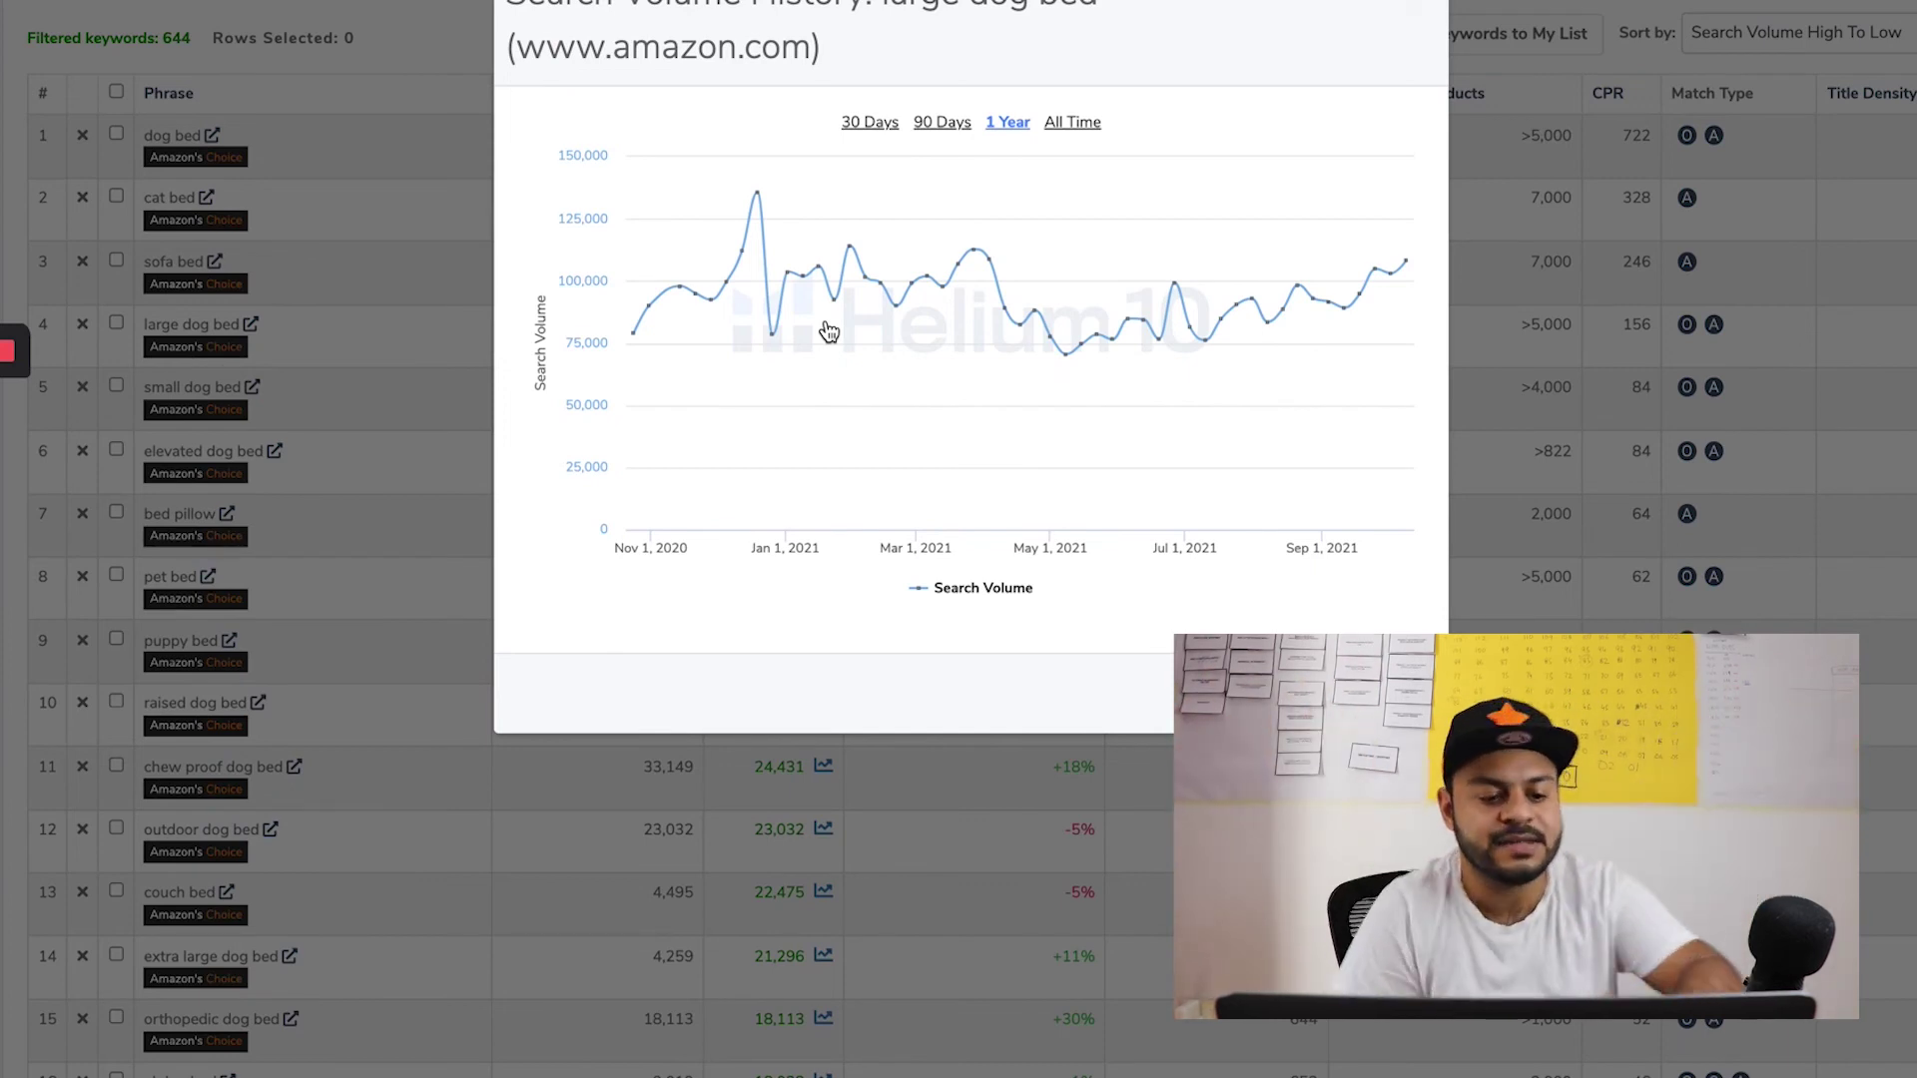
left_click(377, 595)
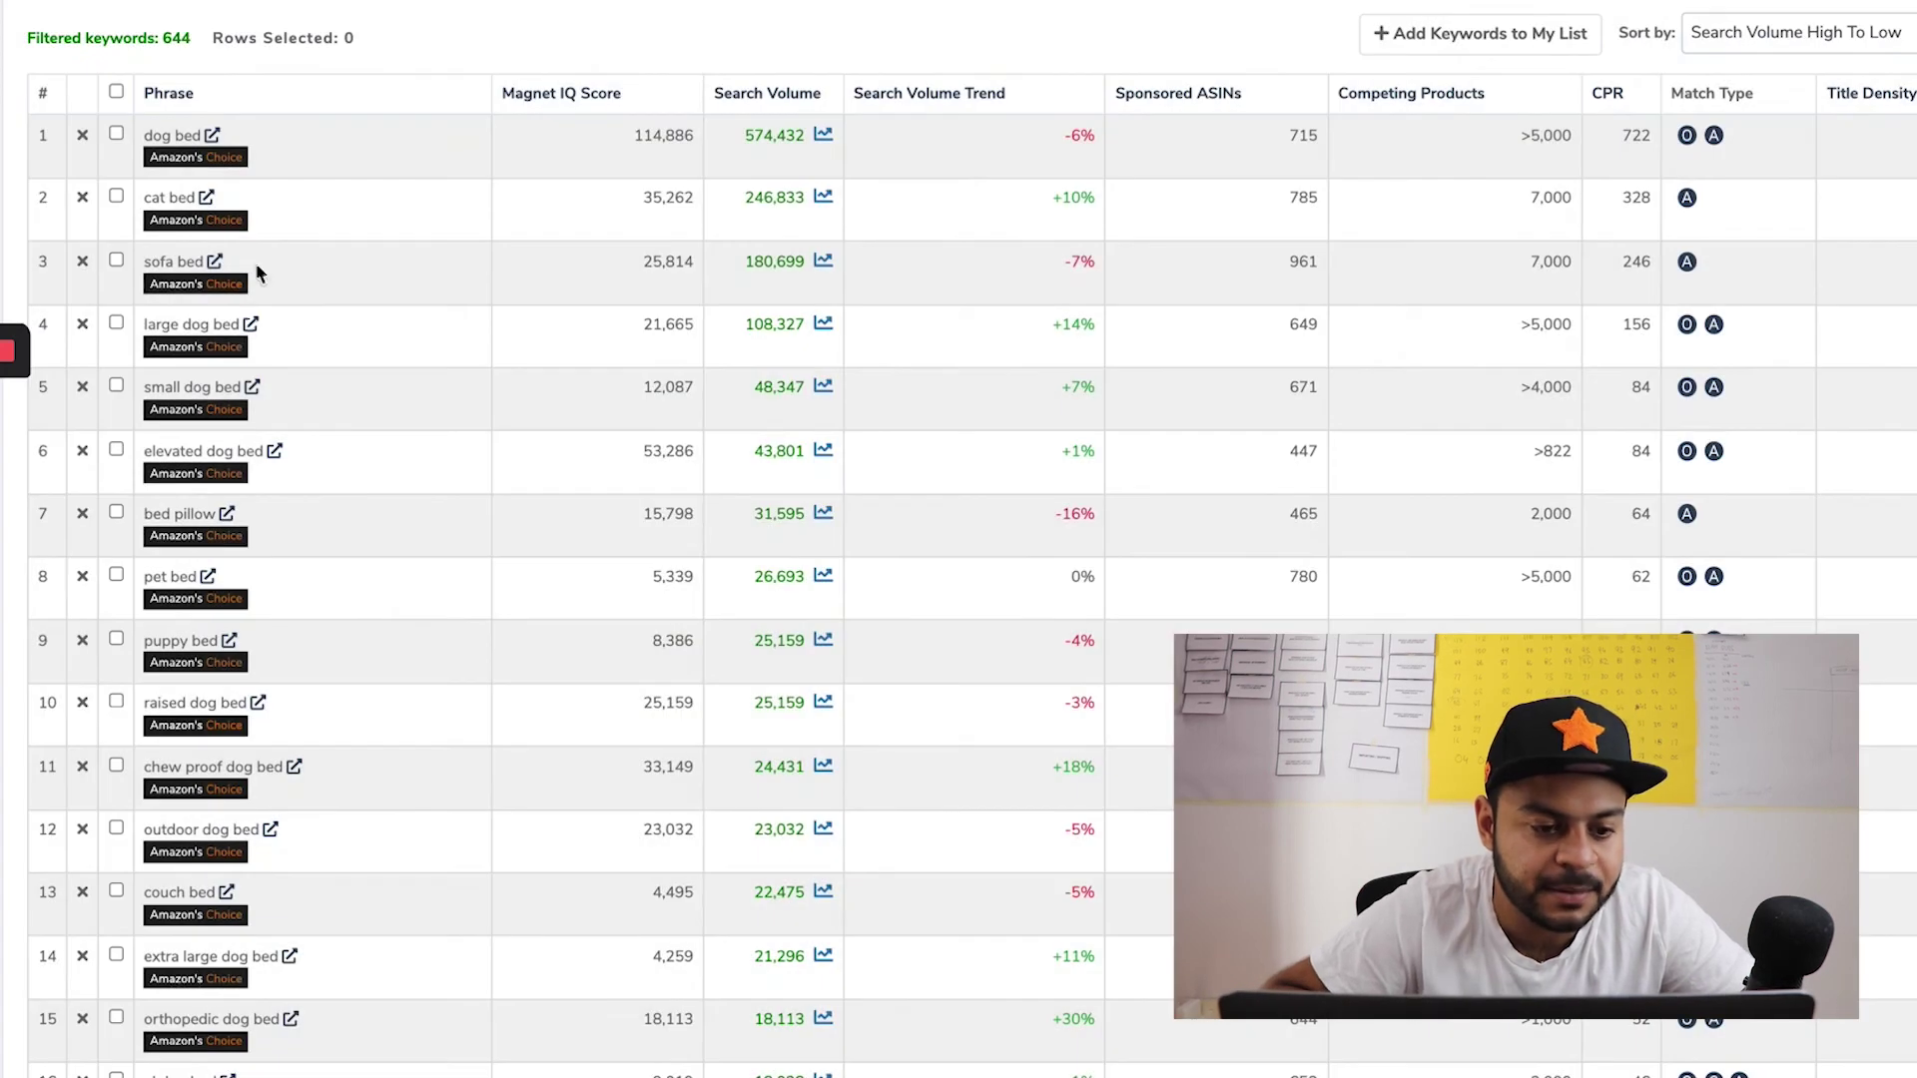
left_click_drag(146, 134, 206, 139)
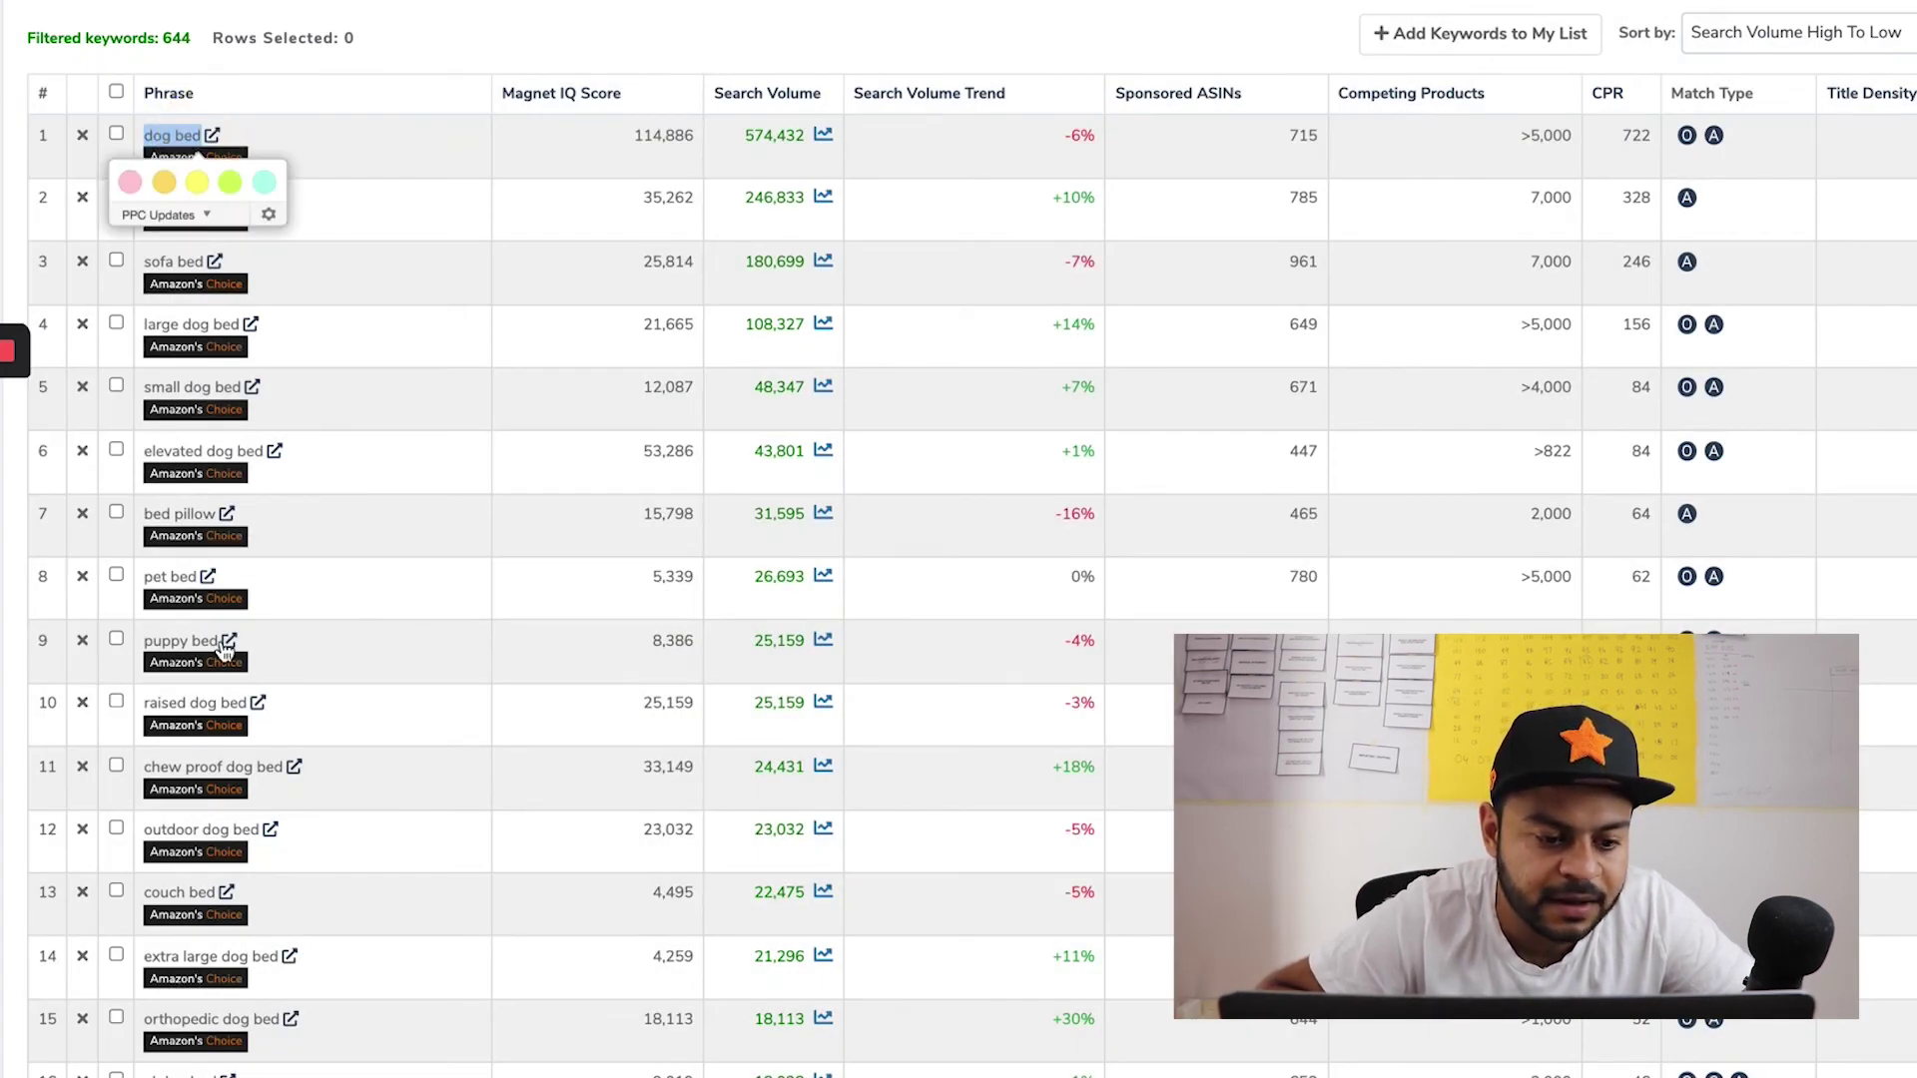
left_click(389, 425)
left_click_drag(145, 324, 240, 324)
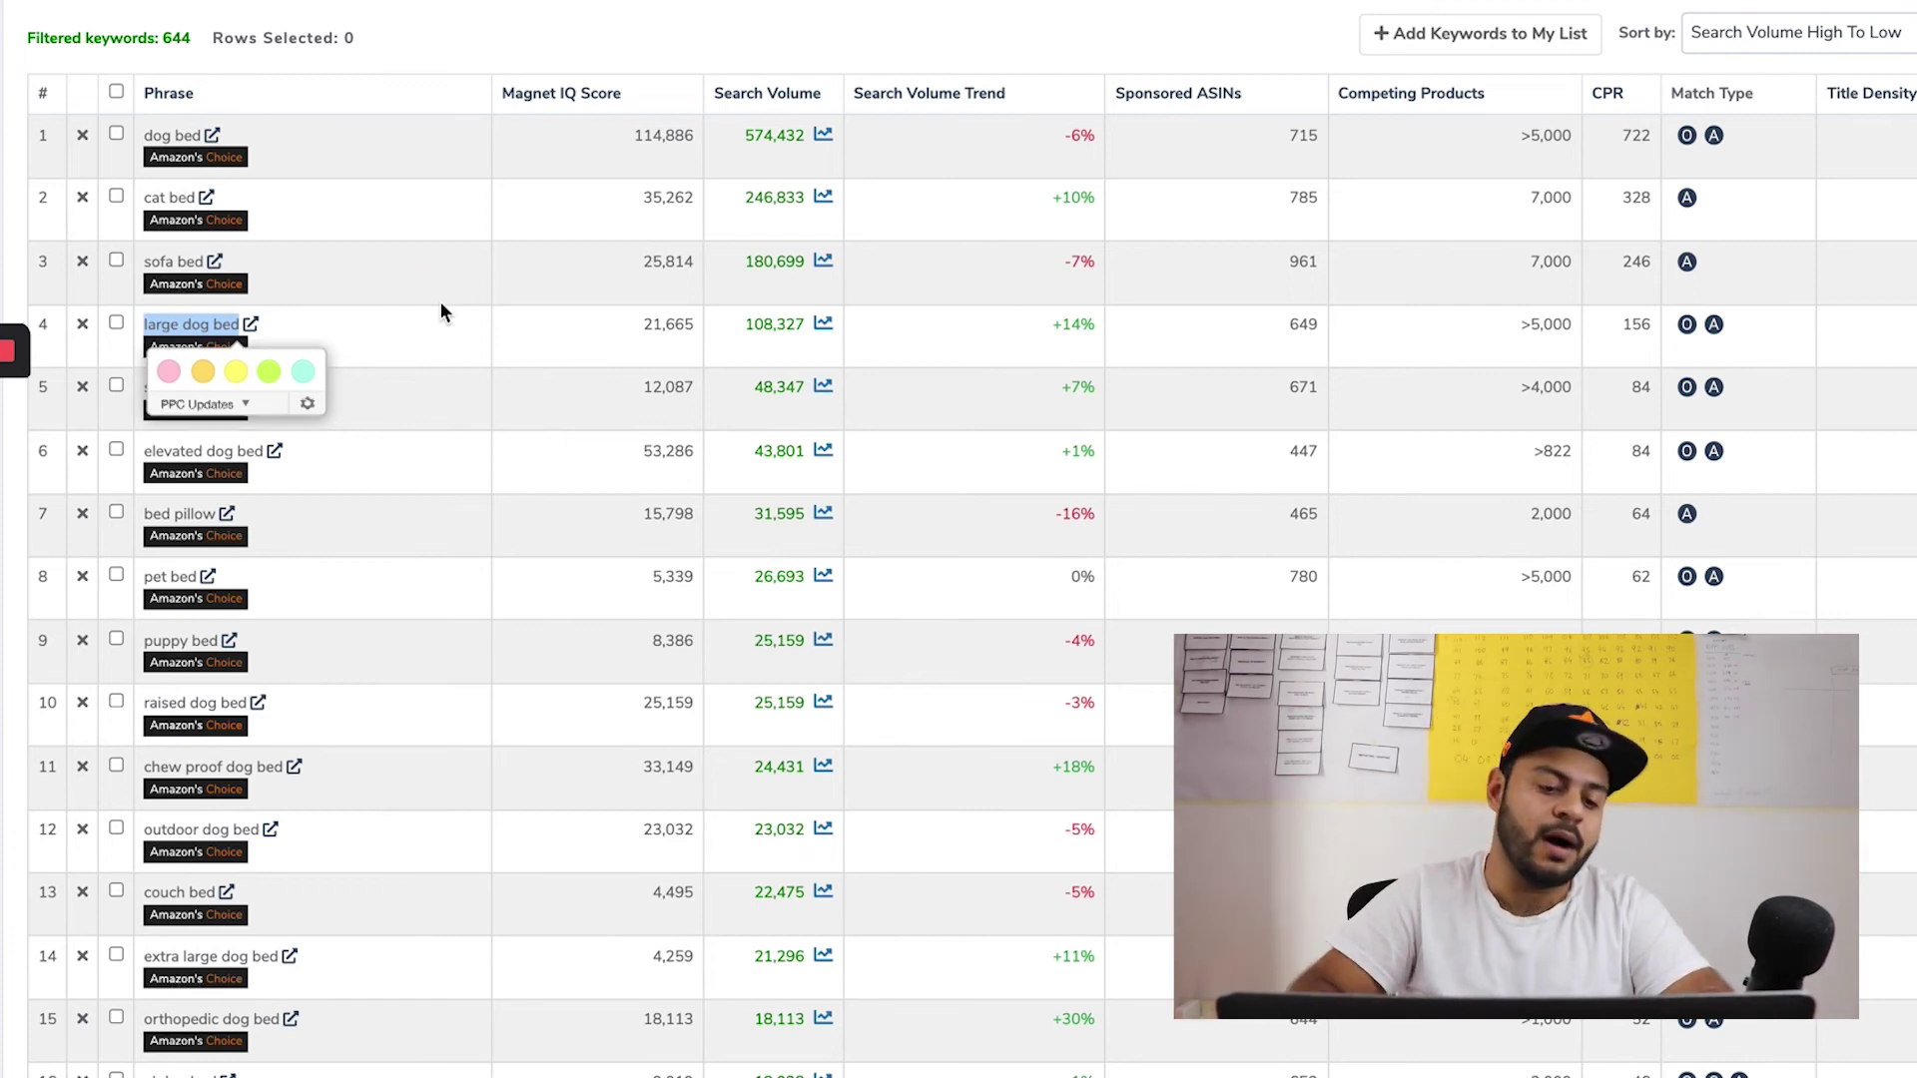
left_click(440, 302)
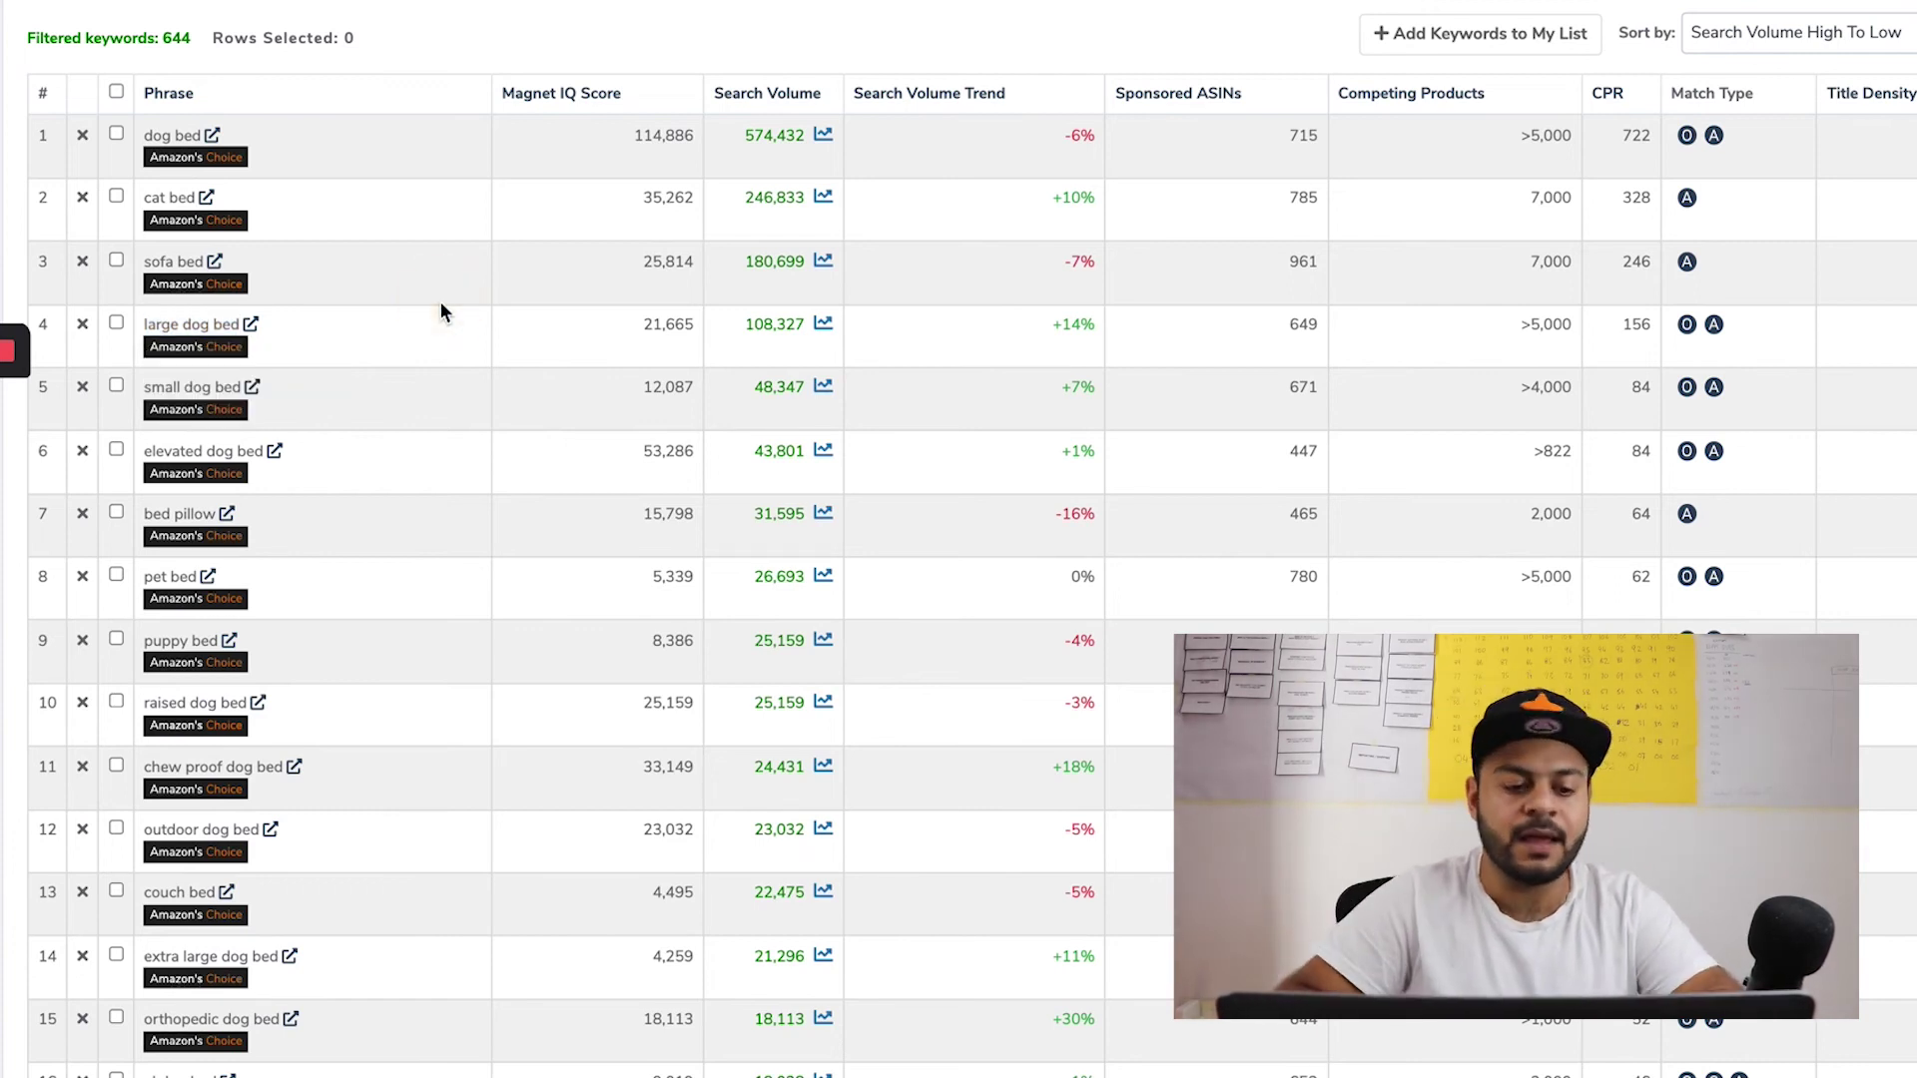
Show the all-time search volume history of "large dog bed" and trace its trend with freehand red lines
left_click(824, 323)
left_click(1076, 124)
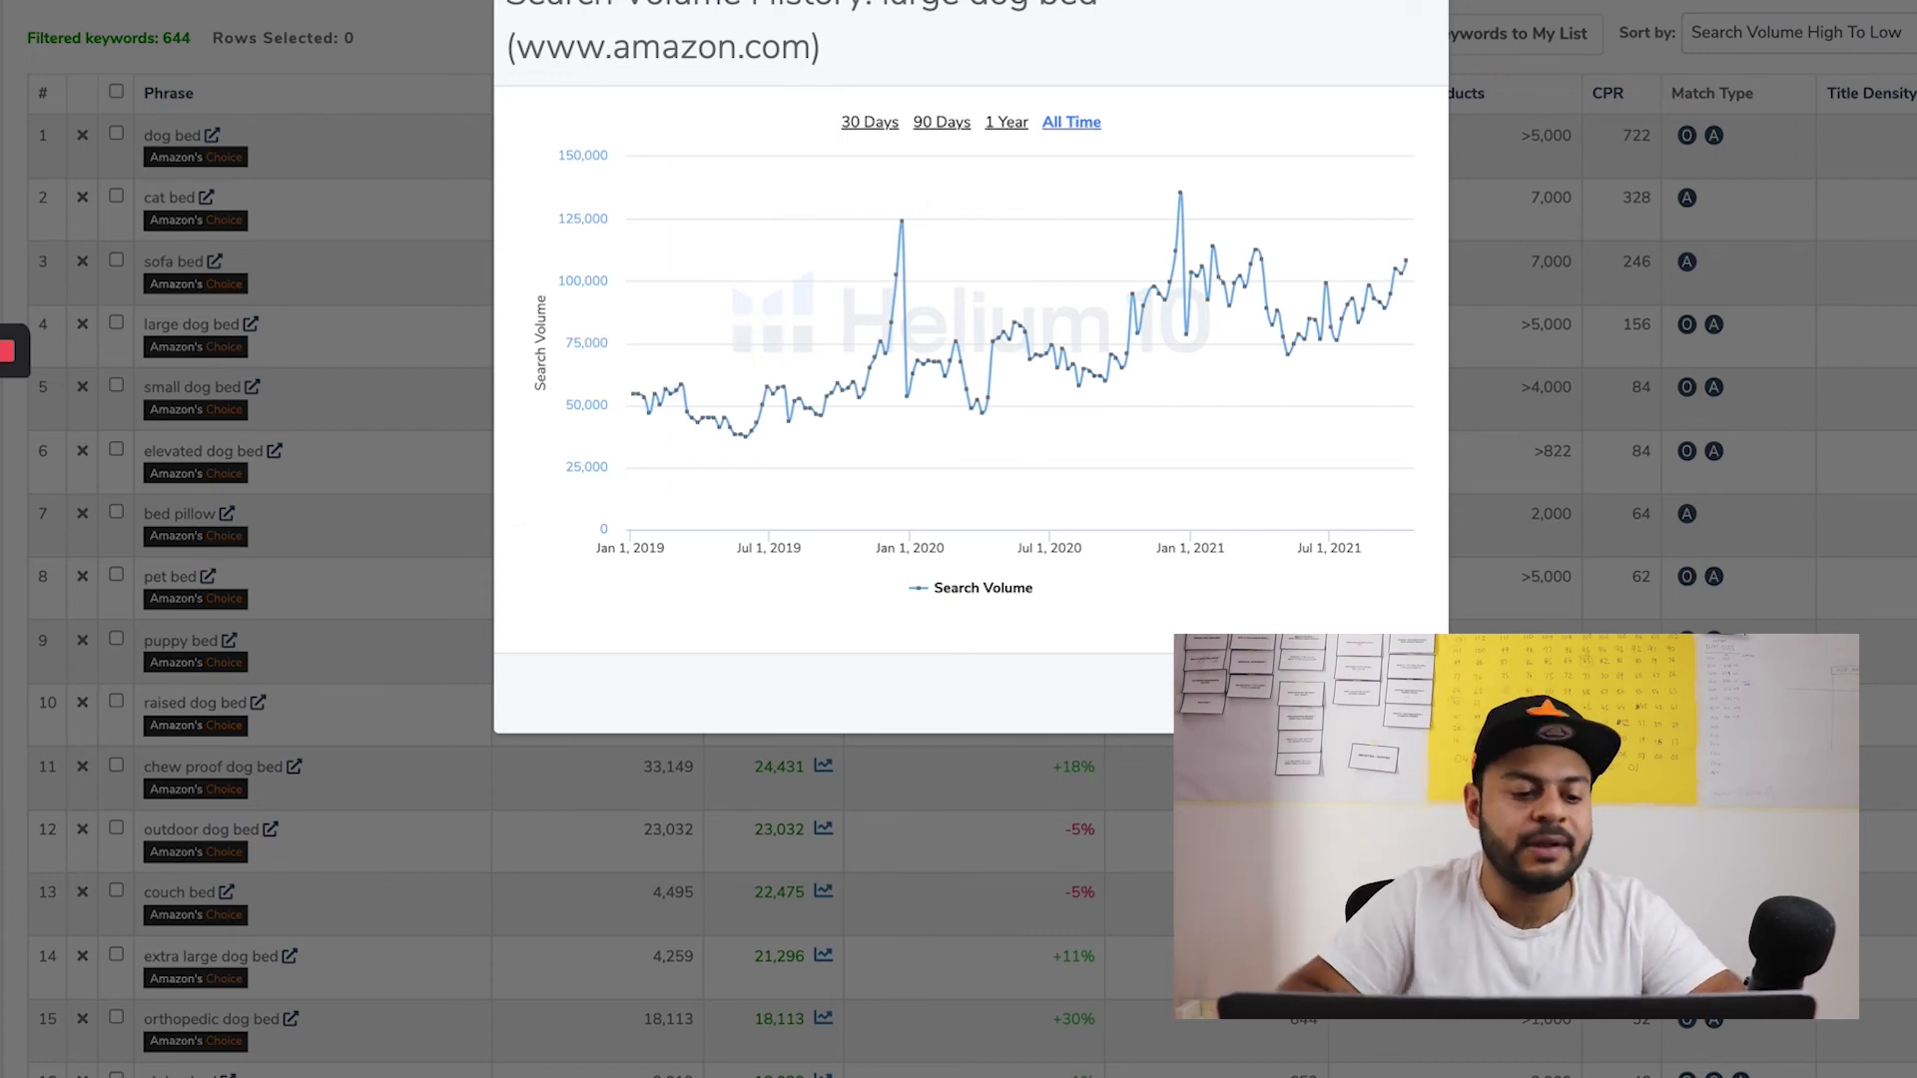
mouse_move(5, 478)
left_click(8, 521)
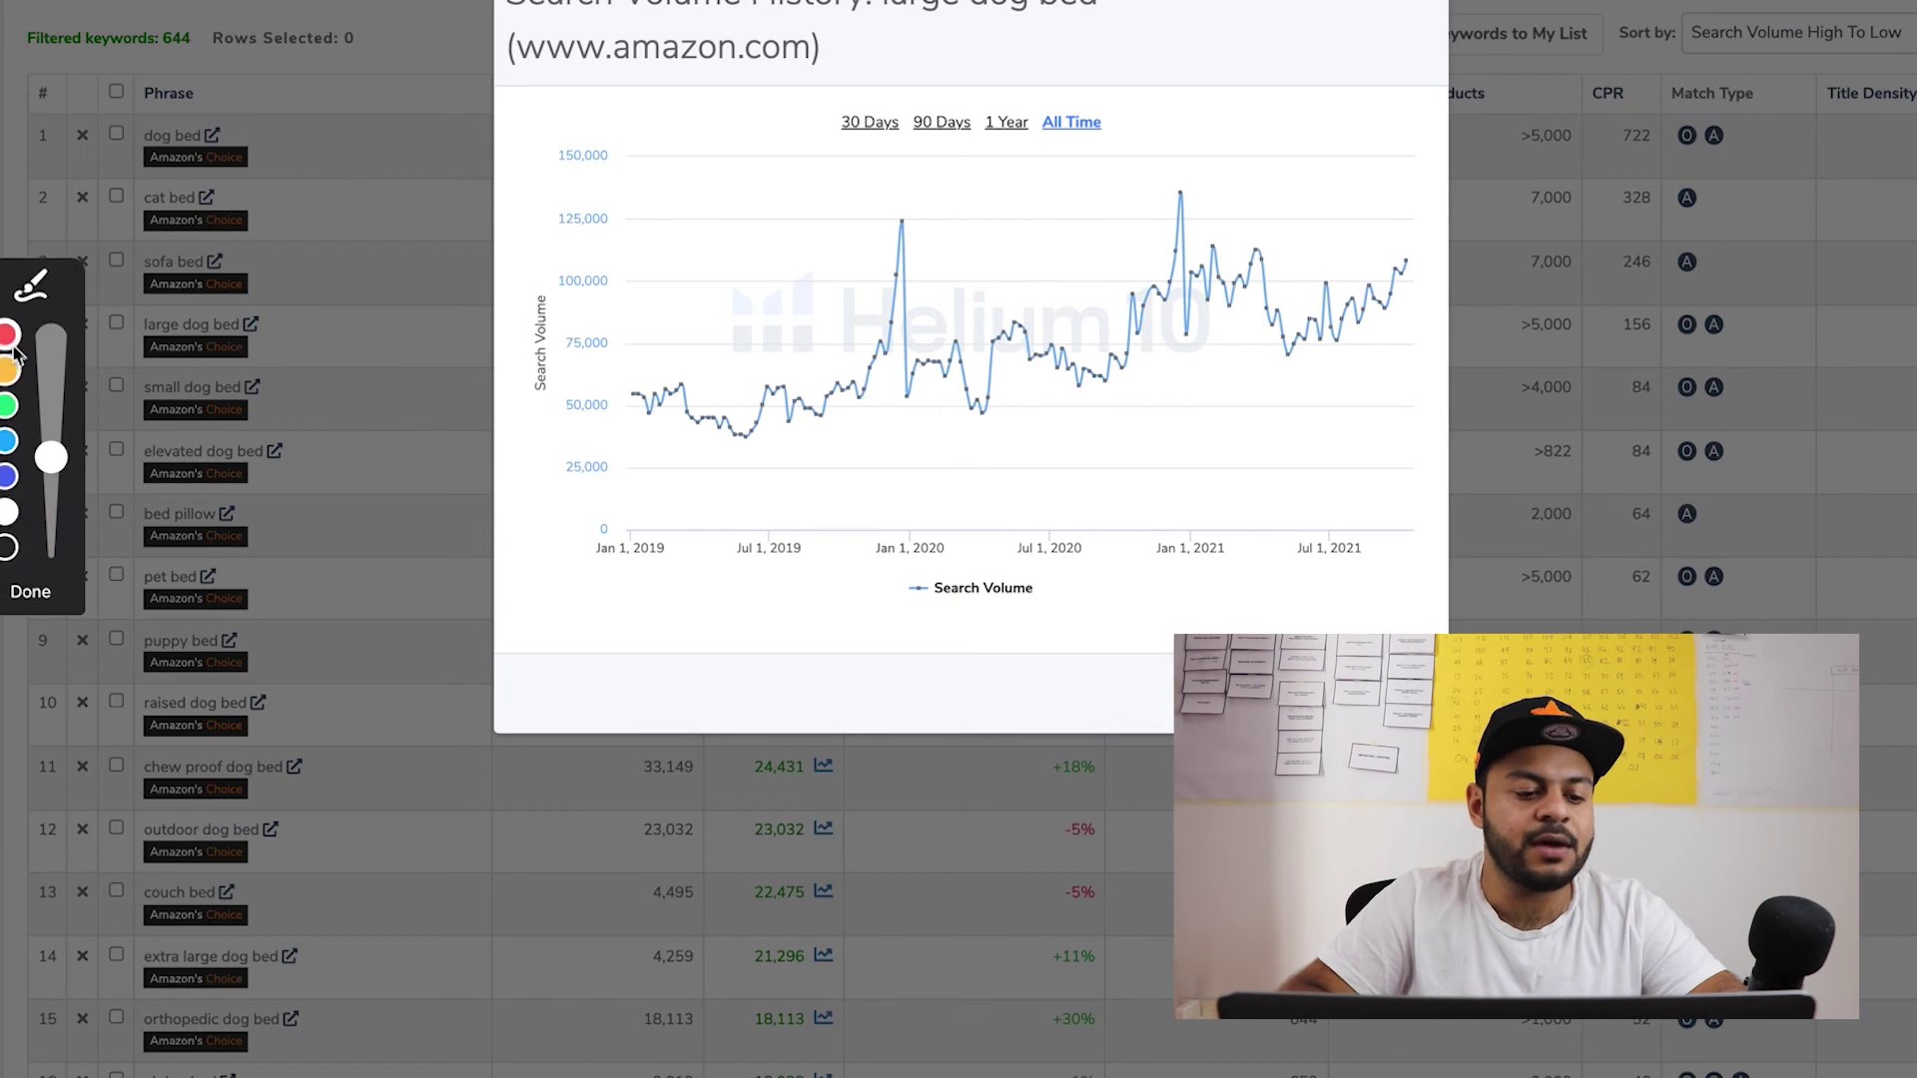
mouse_move(629, 410)
left_mouse_down()
mouse_move(1193, 357)
mouse_move(1411, 274)
left_mouse_up()
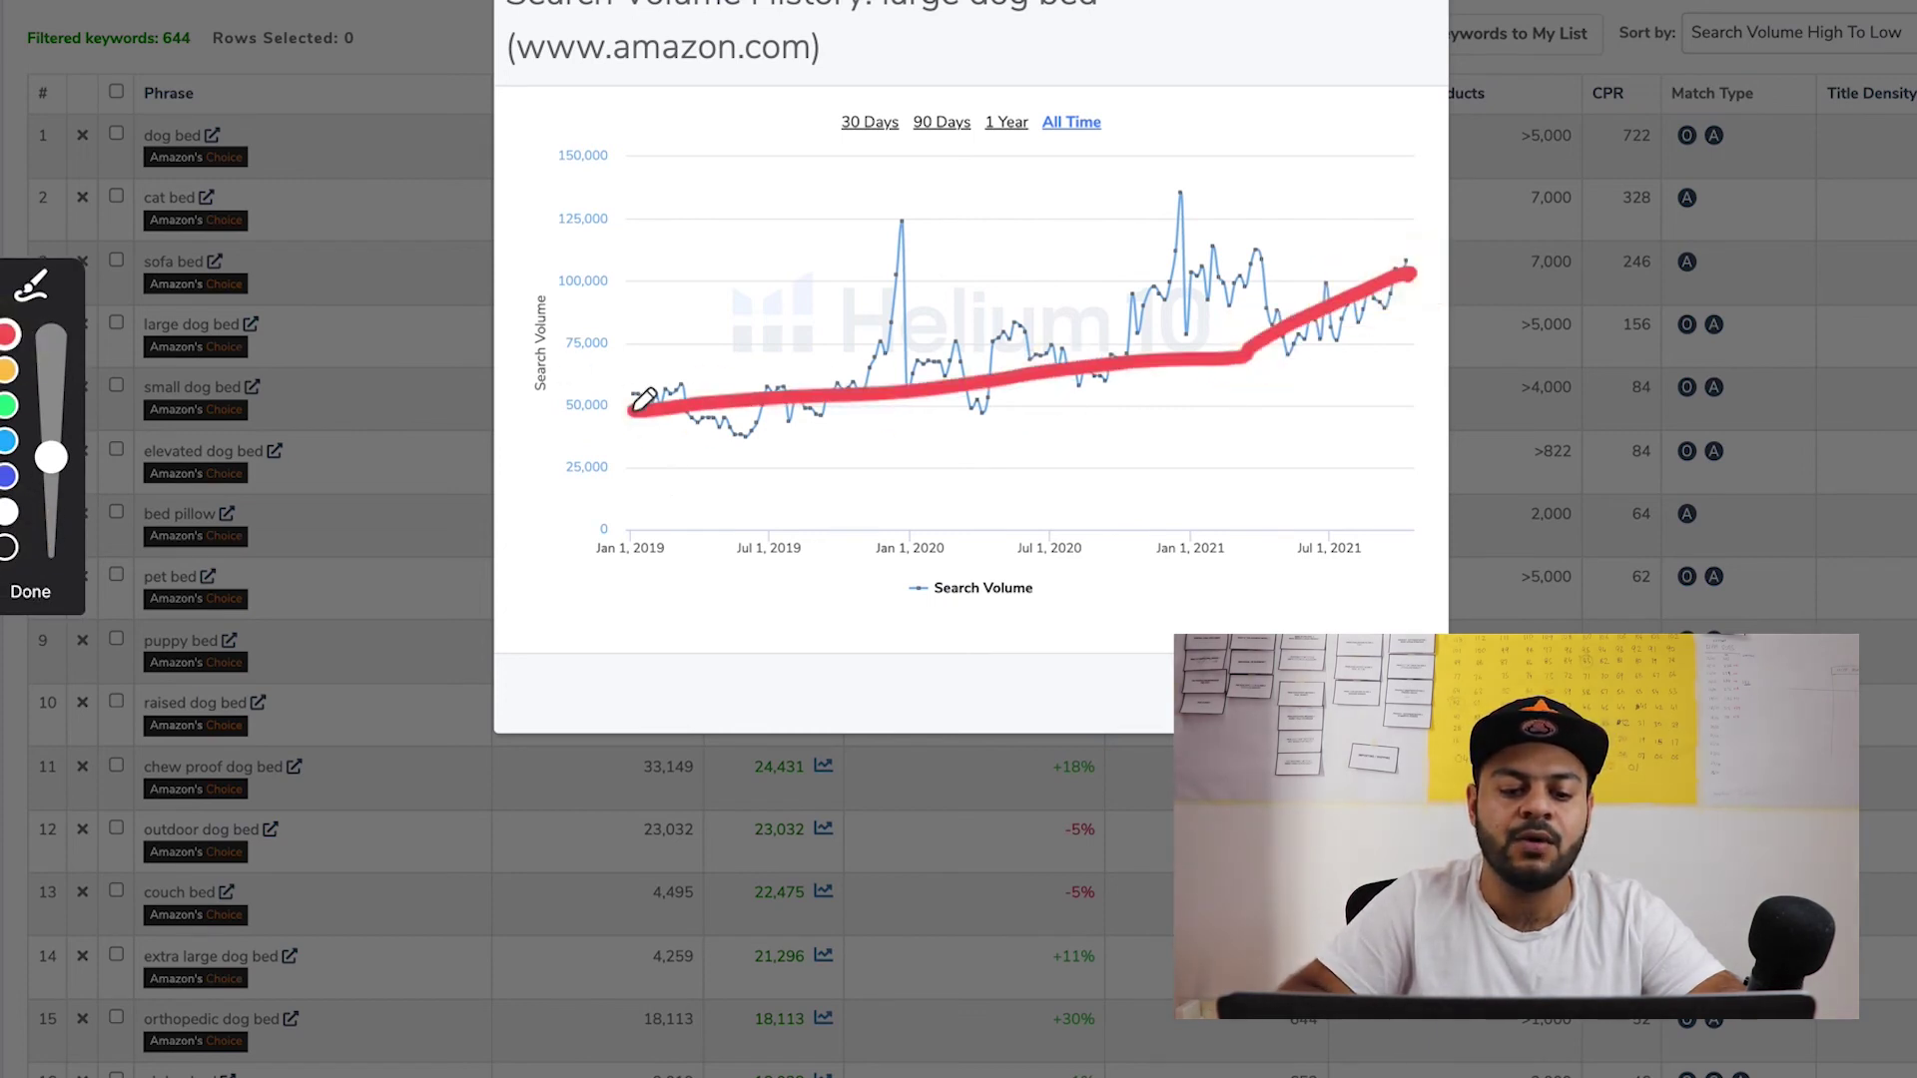
left_click_drag(631, 413, 1408, 254)
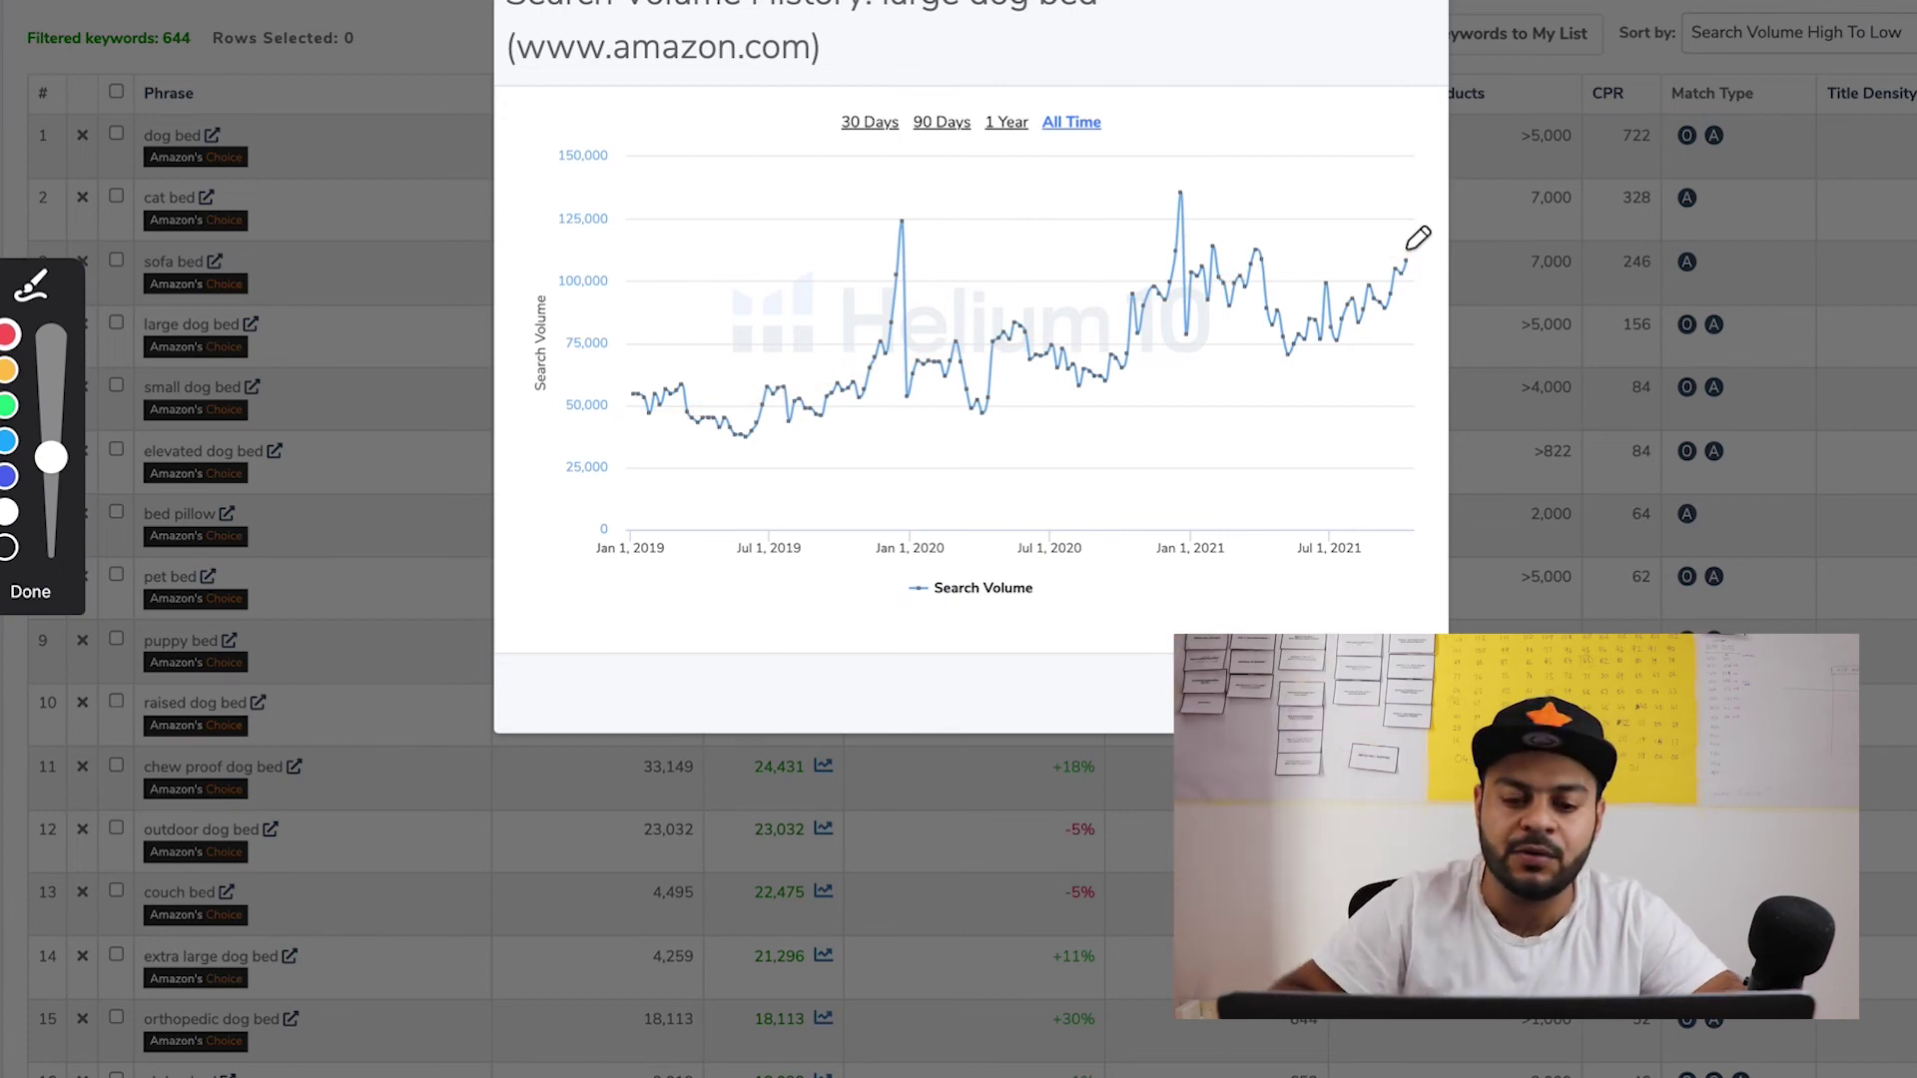
Circle the January 2020 and January 2021 peaks in red on the all-time "large dog bed" chart, and close the history
mouse_move(1268, 158)
left_mouse_down()
mouse_move(1241, 160)
mouse_move(1156, 371)
mouse_move(1360, 182)
mouse_move(1166, 175)
left_mouse_up()
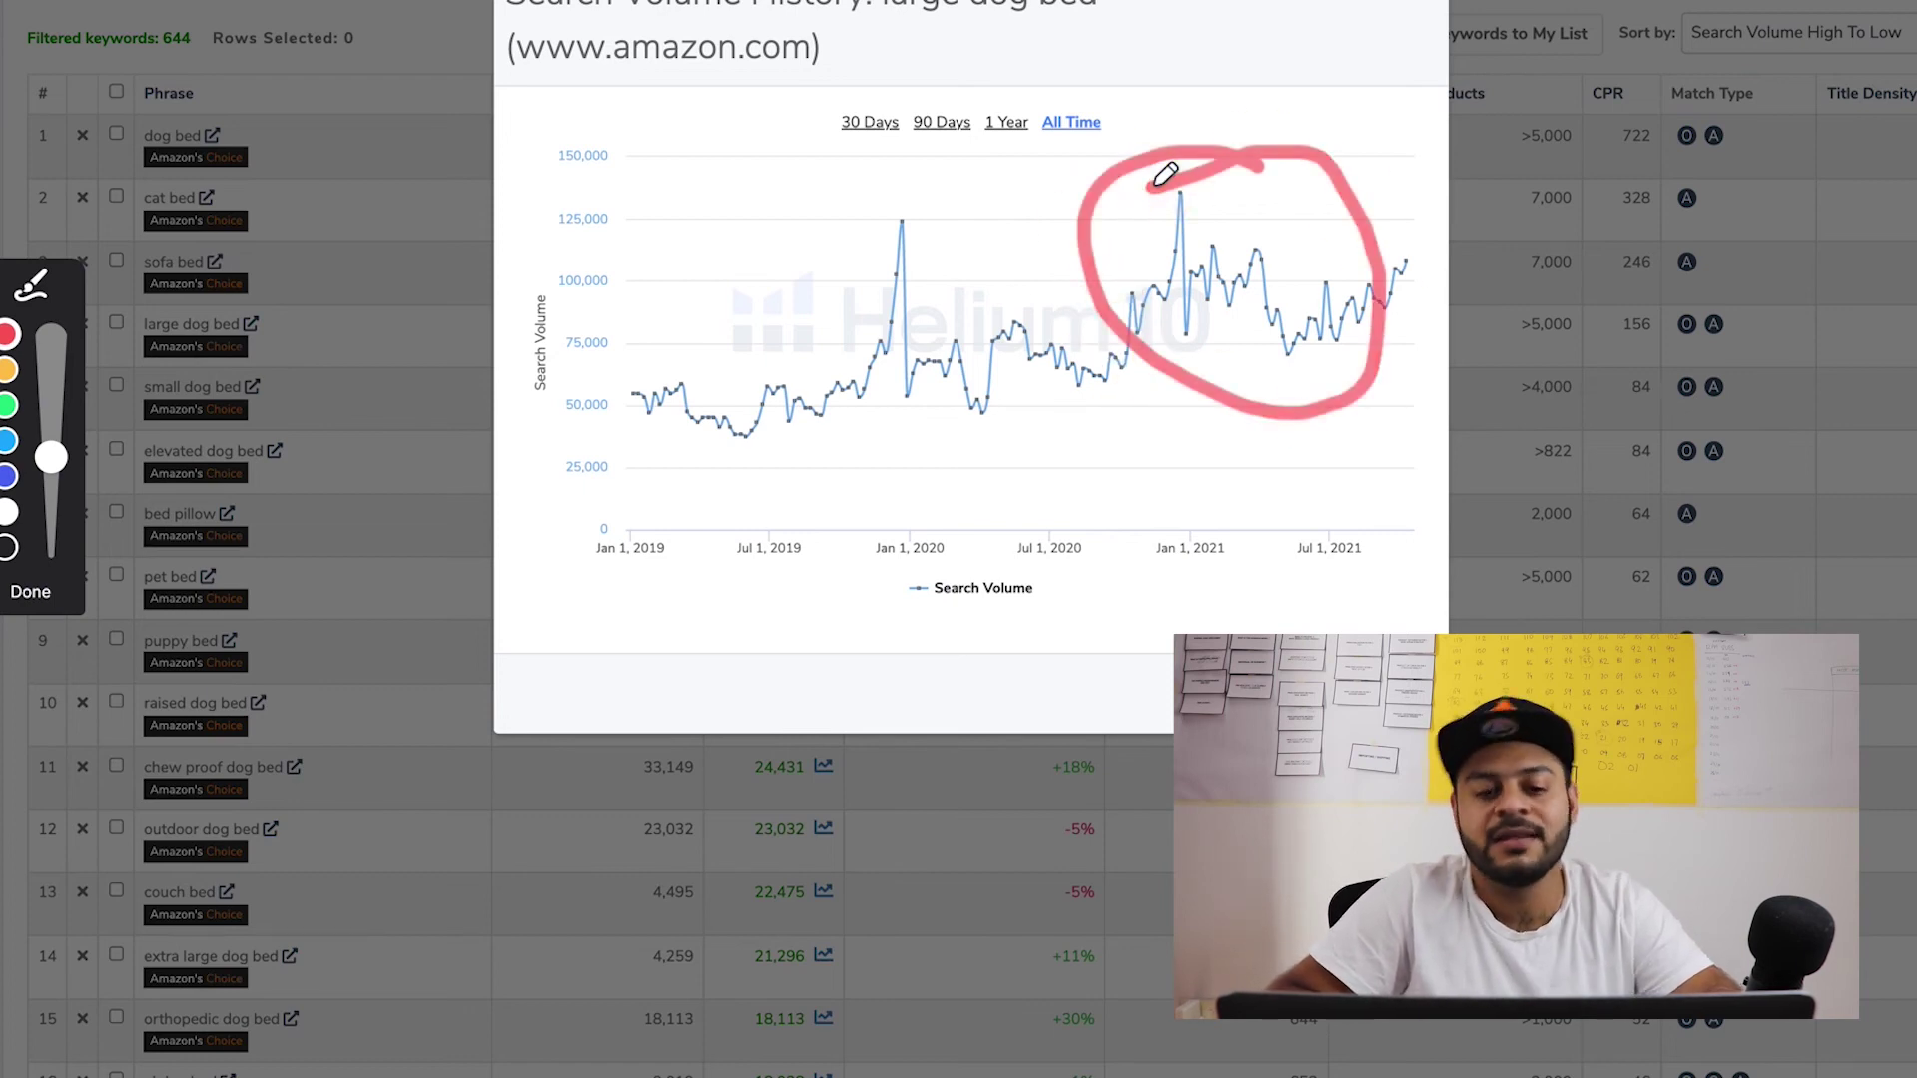
mouse_move(947, 200)
left_mouse_down()
mouse_move(834, 385)
mouse_move(1018, 199)
left_mouse_up()
left_click_drag(1261, 371, 1177, 148)
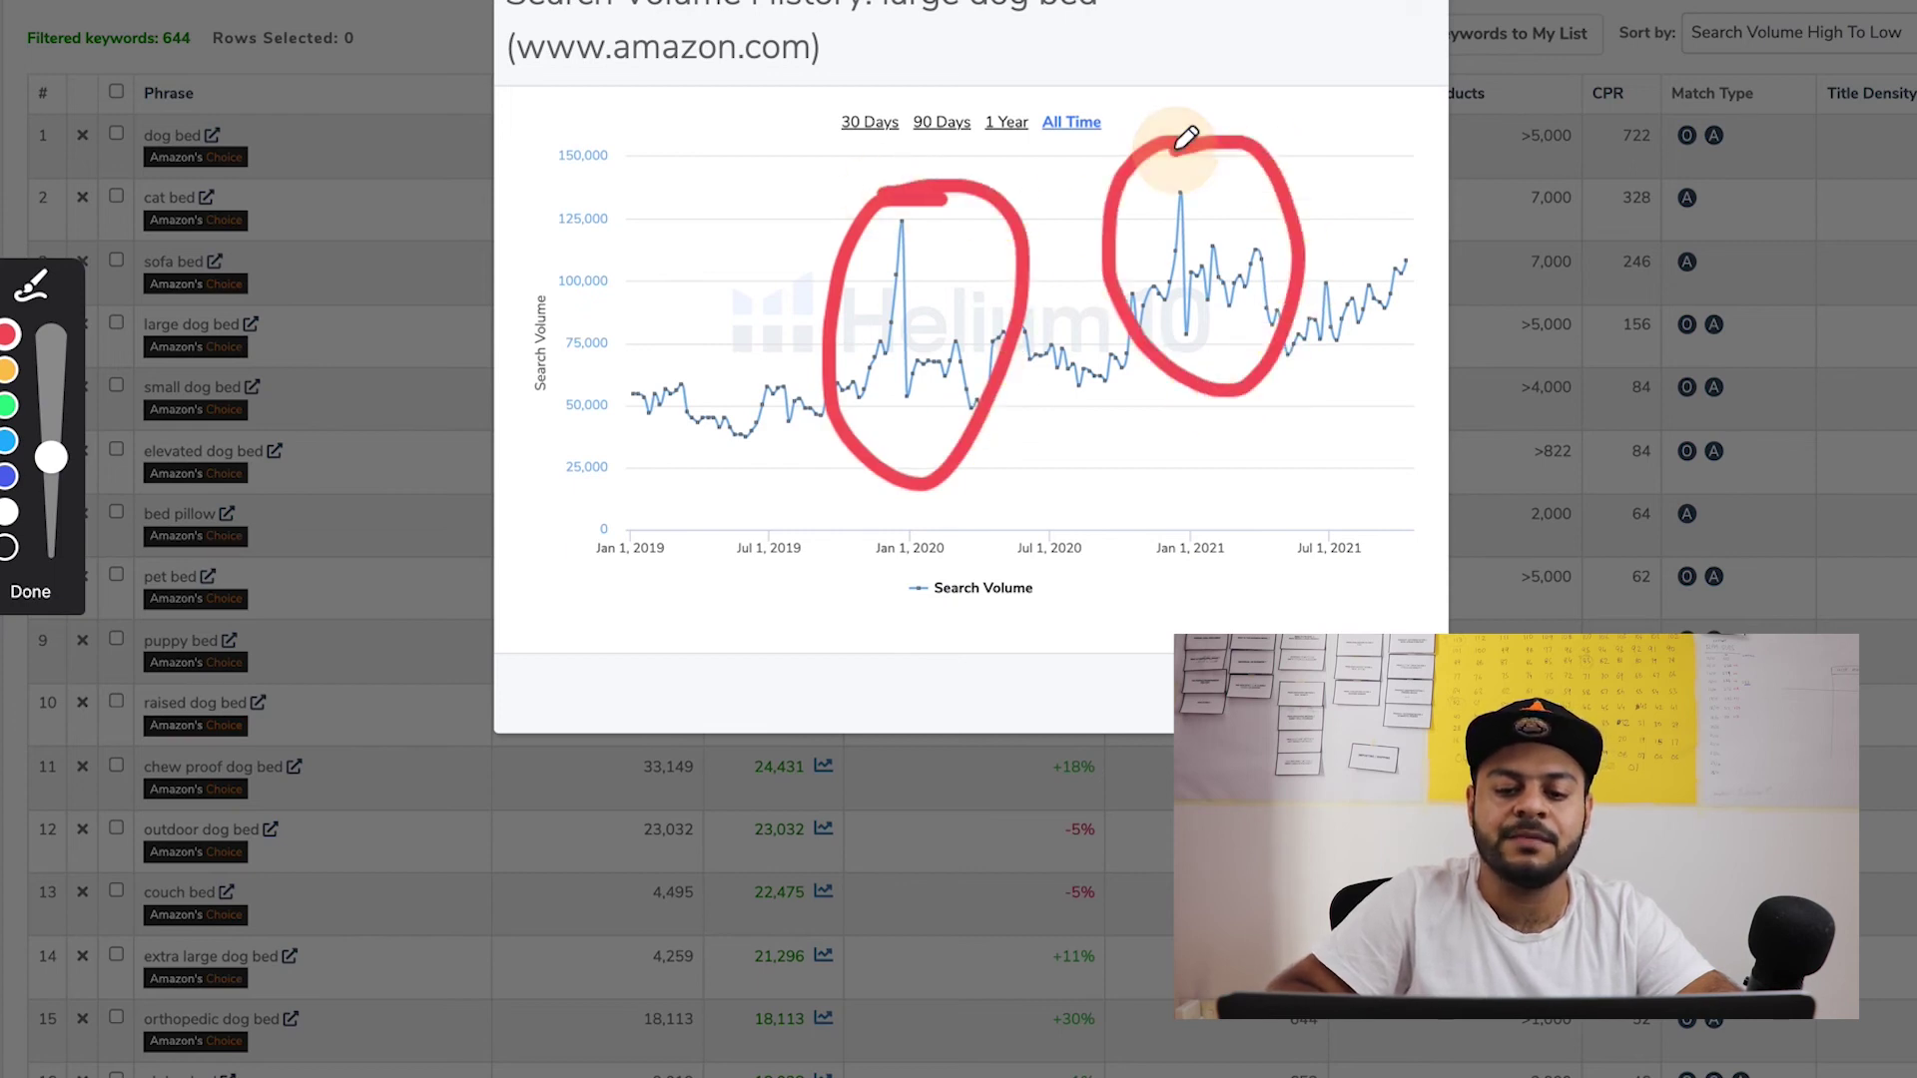
left_click(38, 593)
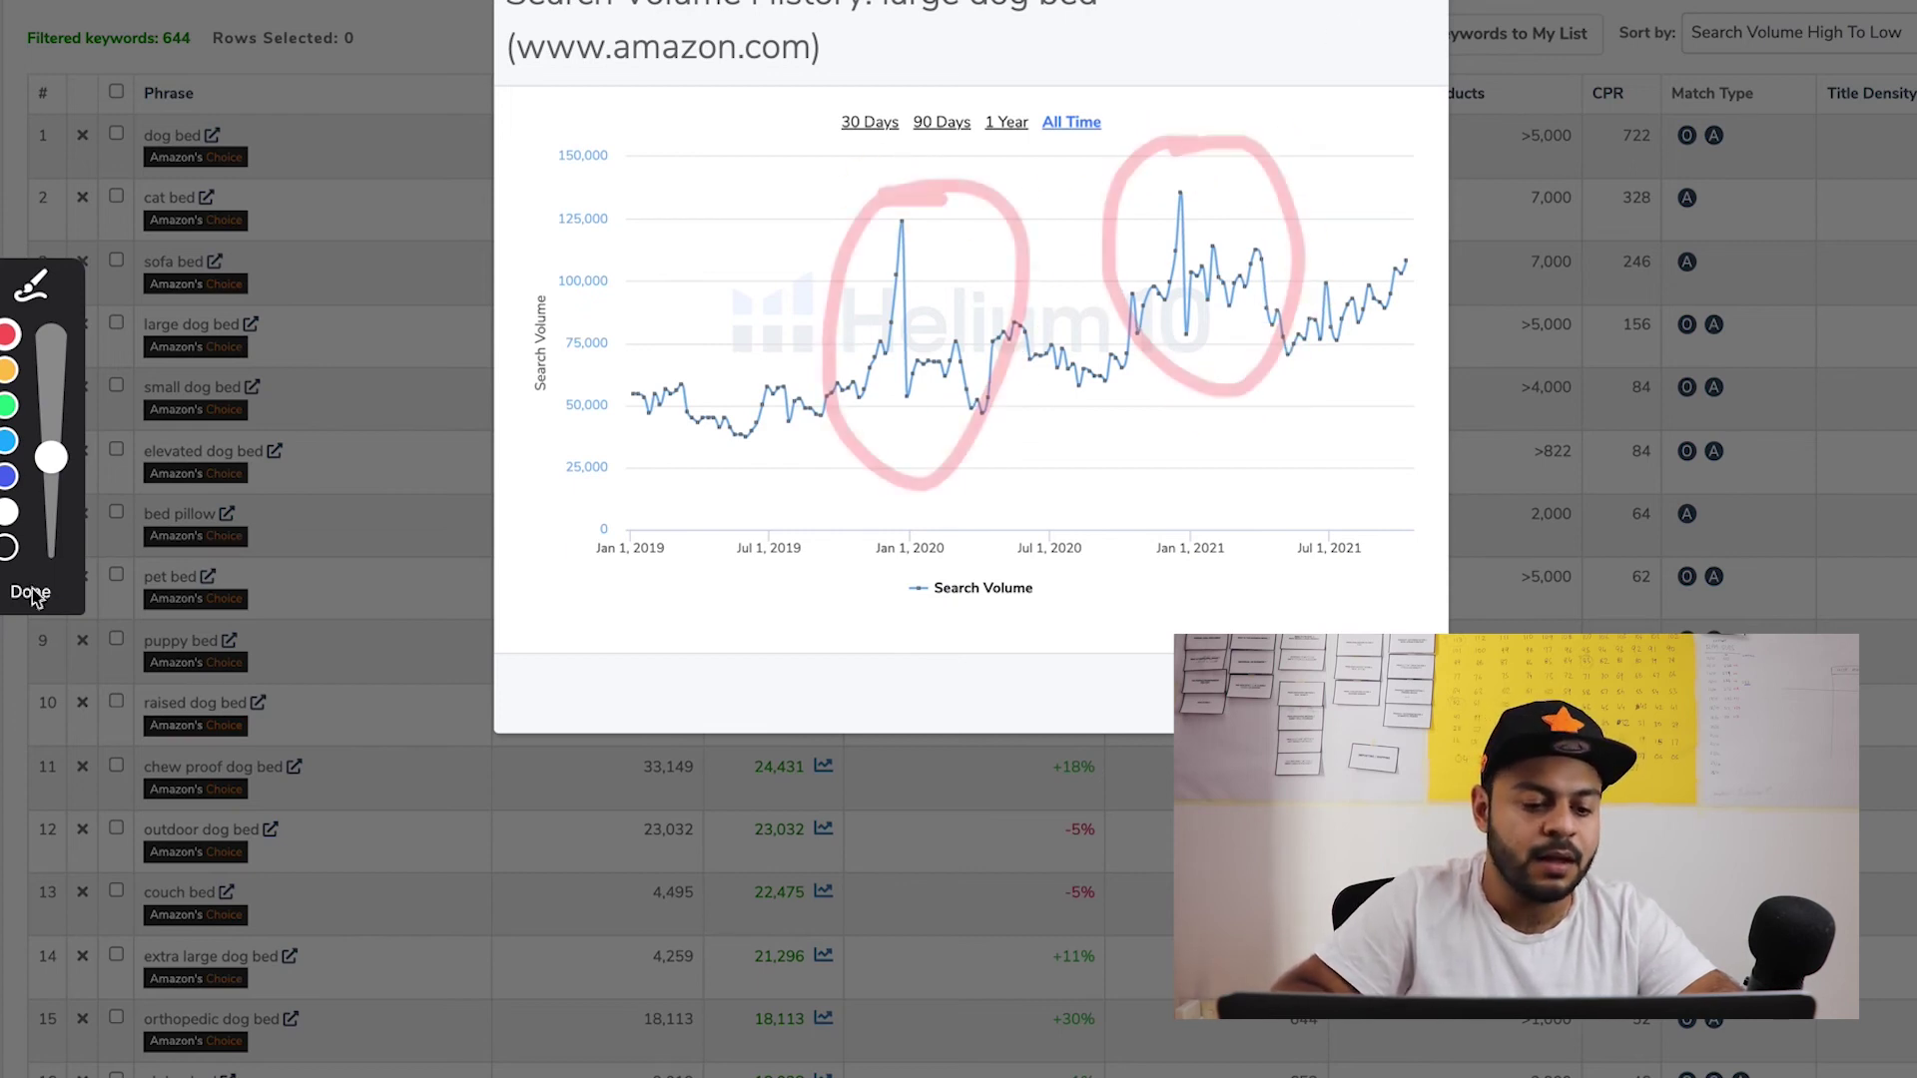
left_click(1441, 8)
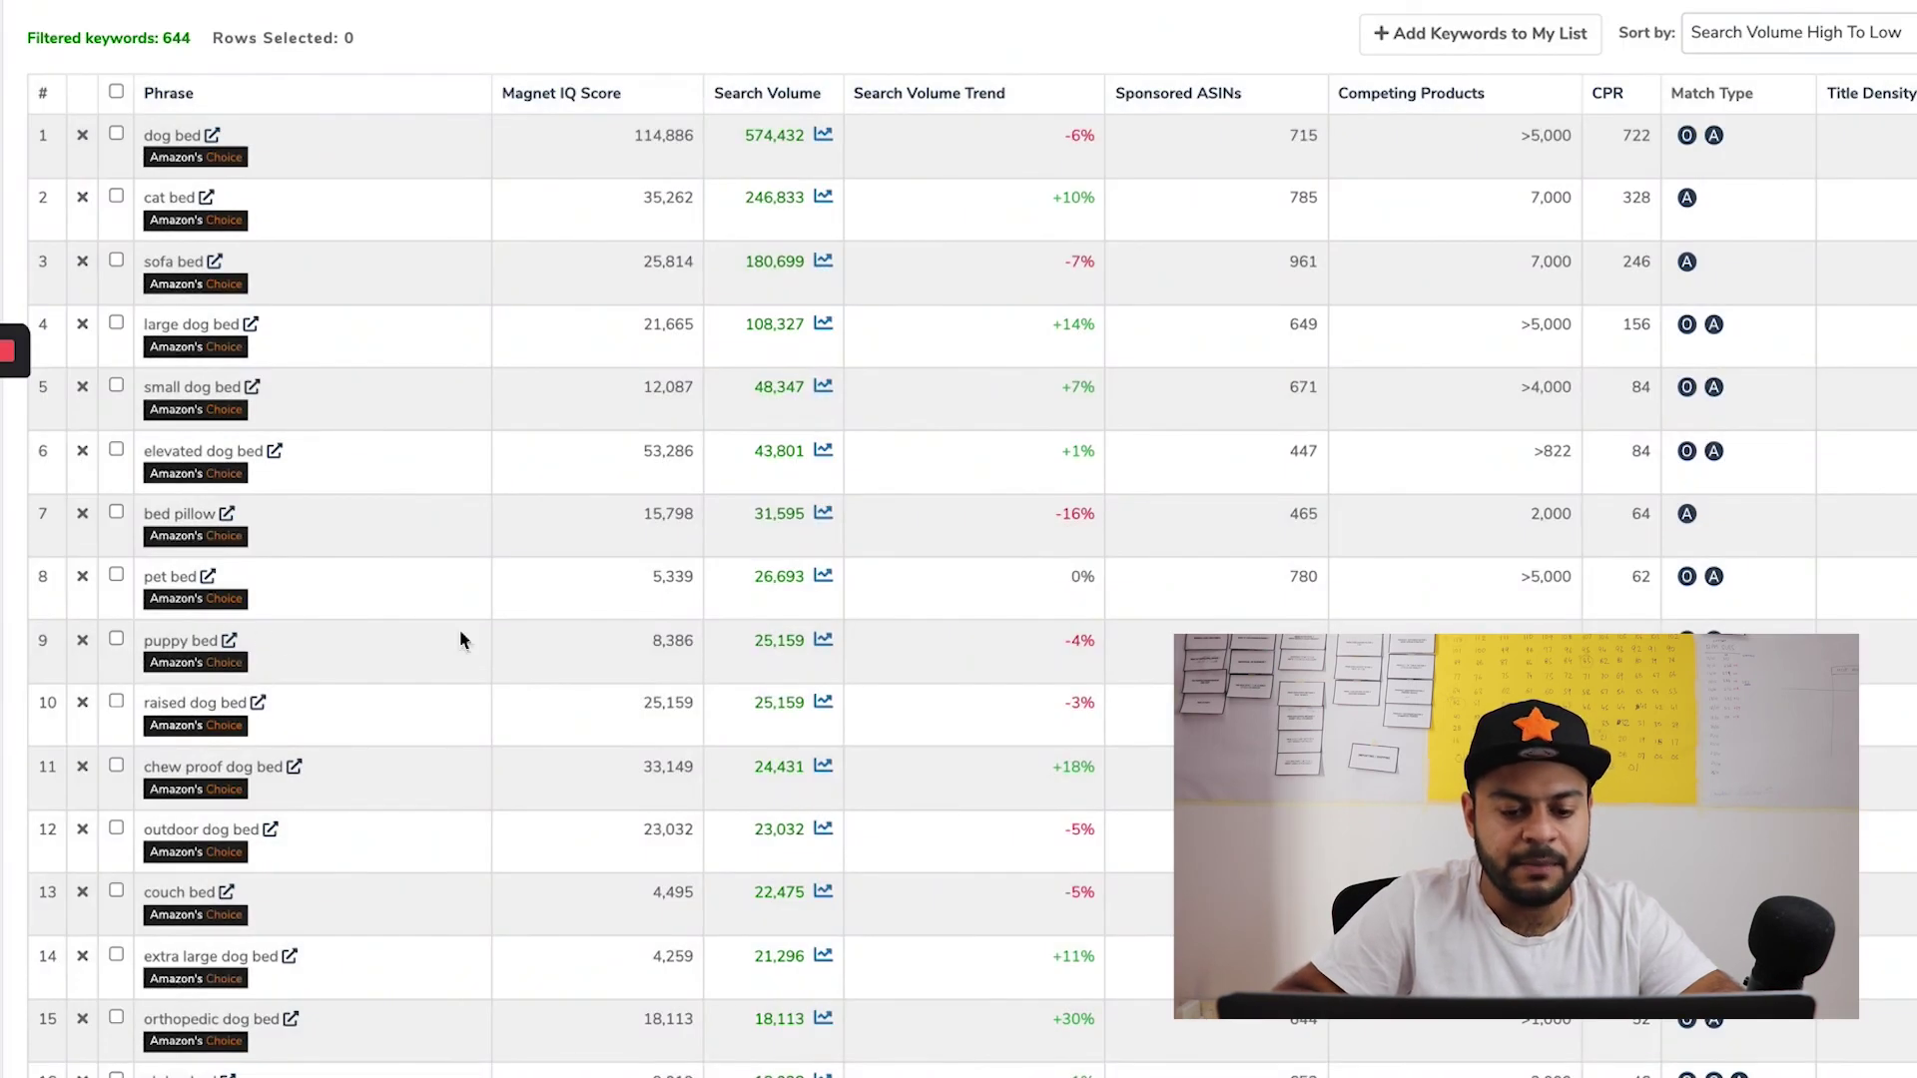
Show the all-time search volume history of "puppy bed" and inspect the chart from its January 2019 starting point
left_click(823, 640)
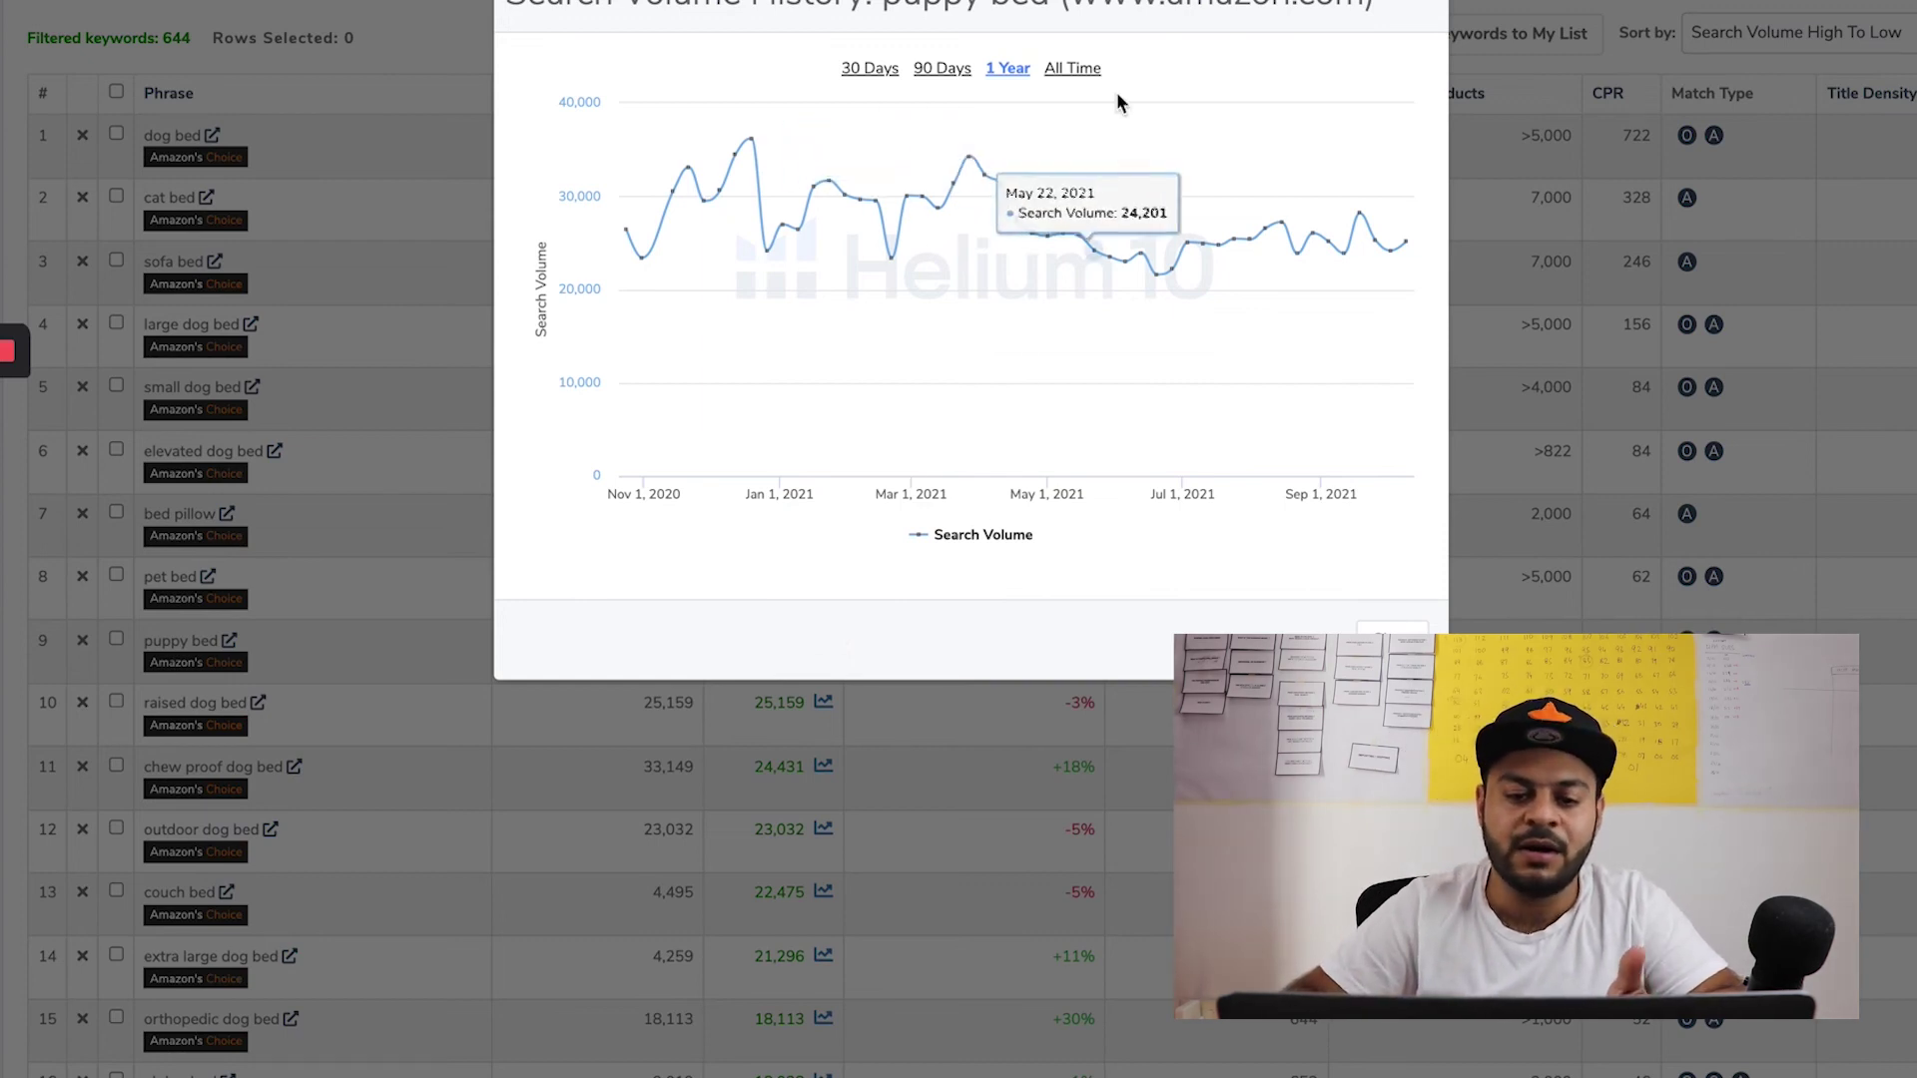
left_click(1095, 72)
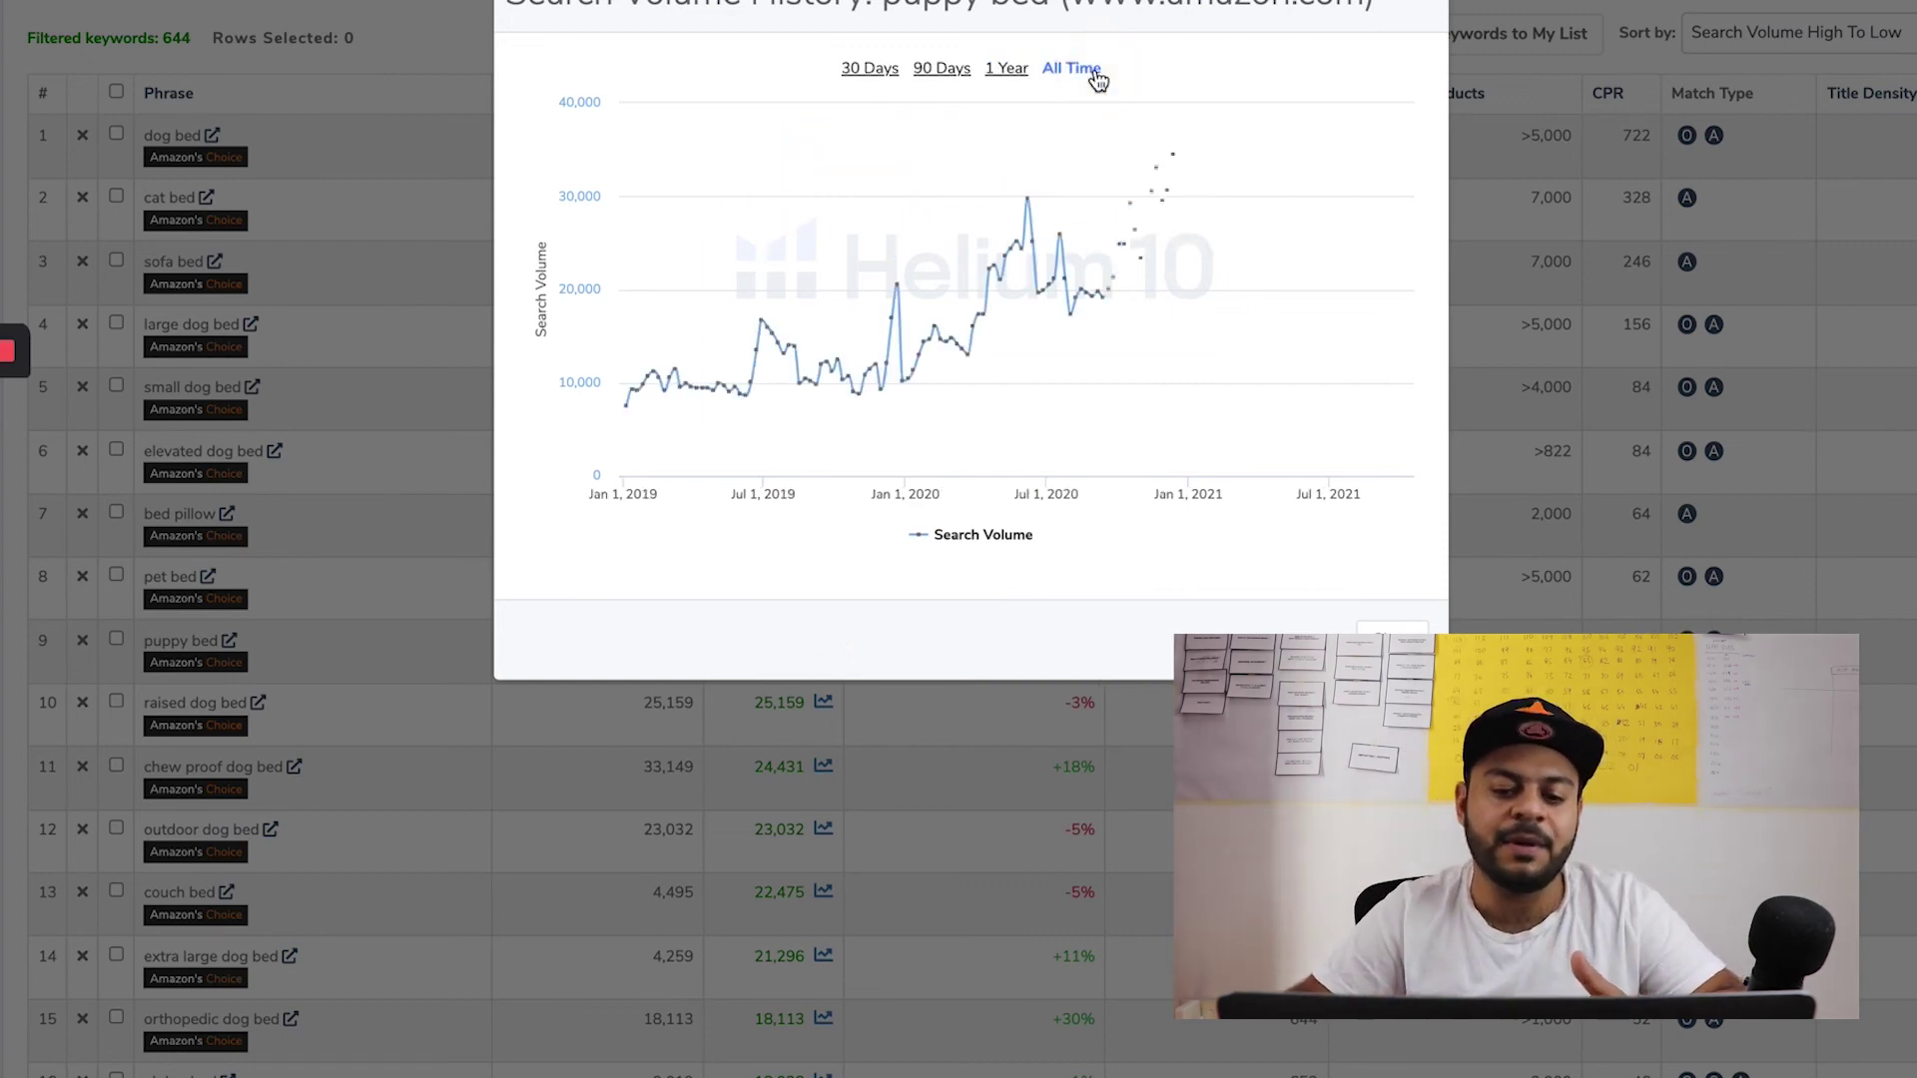
mouse_move(632, 359)
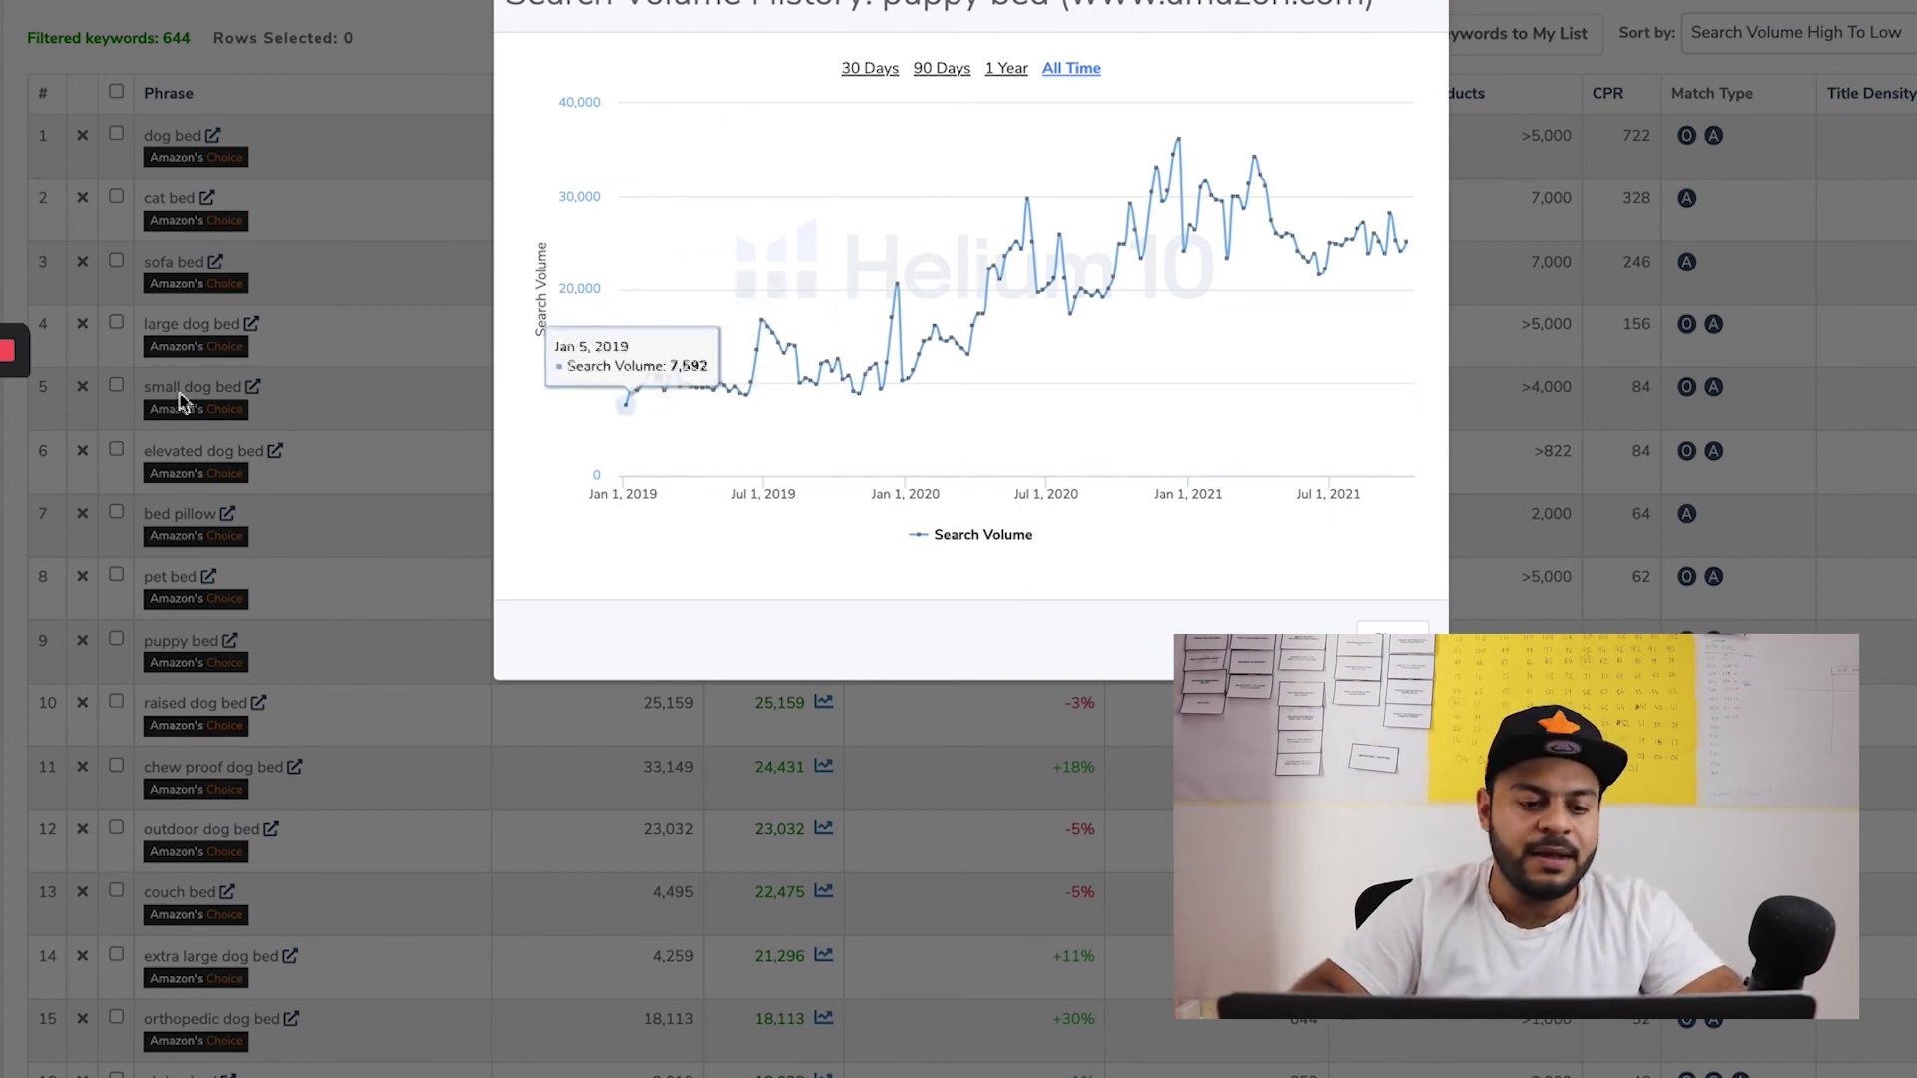
Mark up the trend and peaks of the all-time "puppy bed" chart with freehand blue strokes, and close the history
left_click(8, 521)
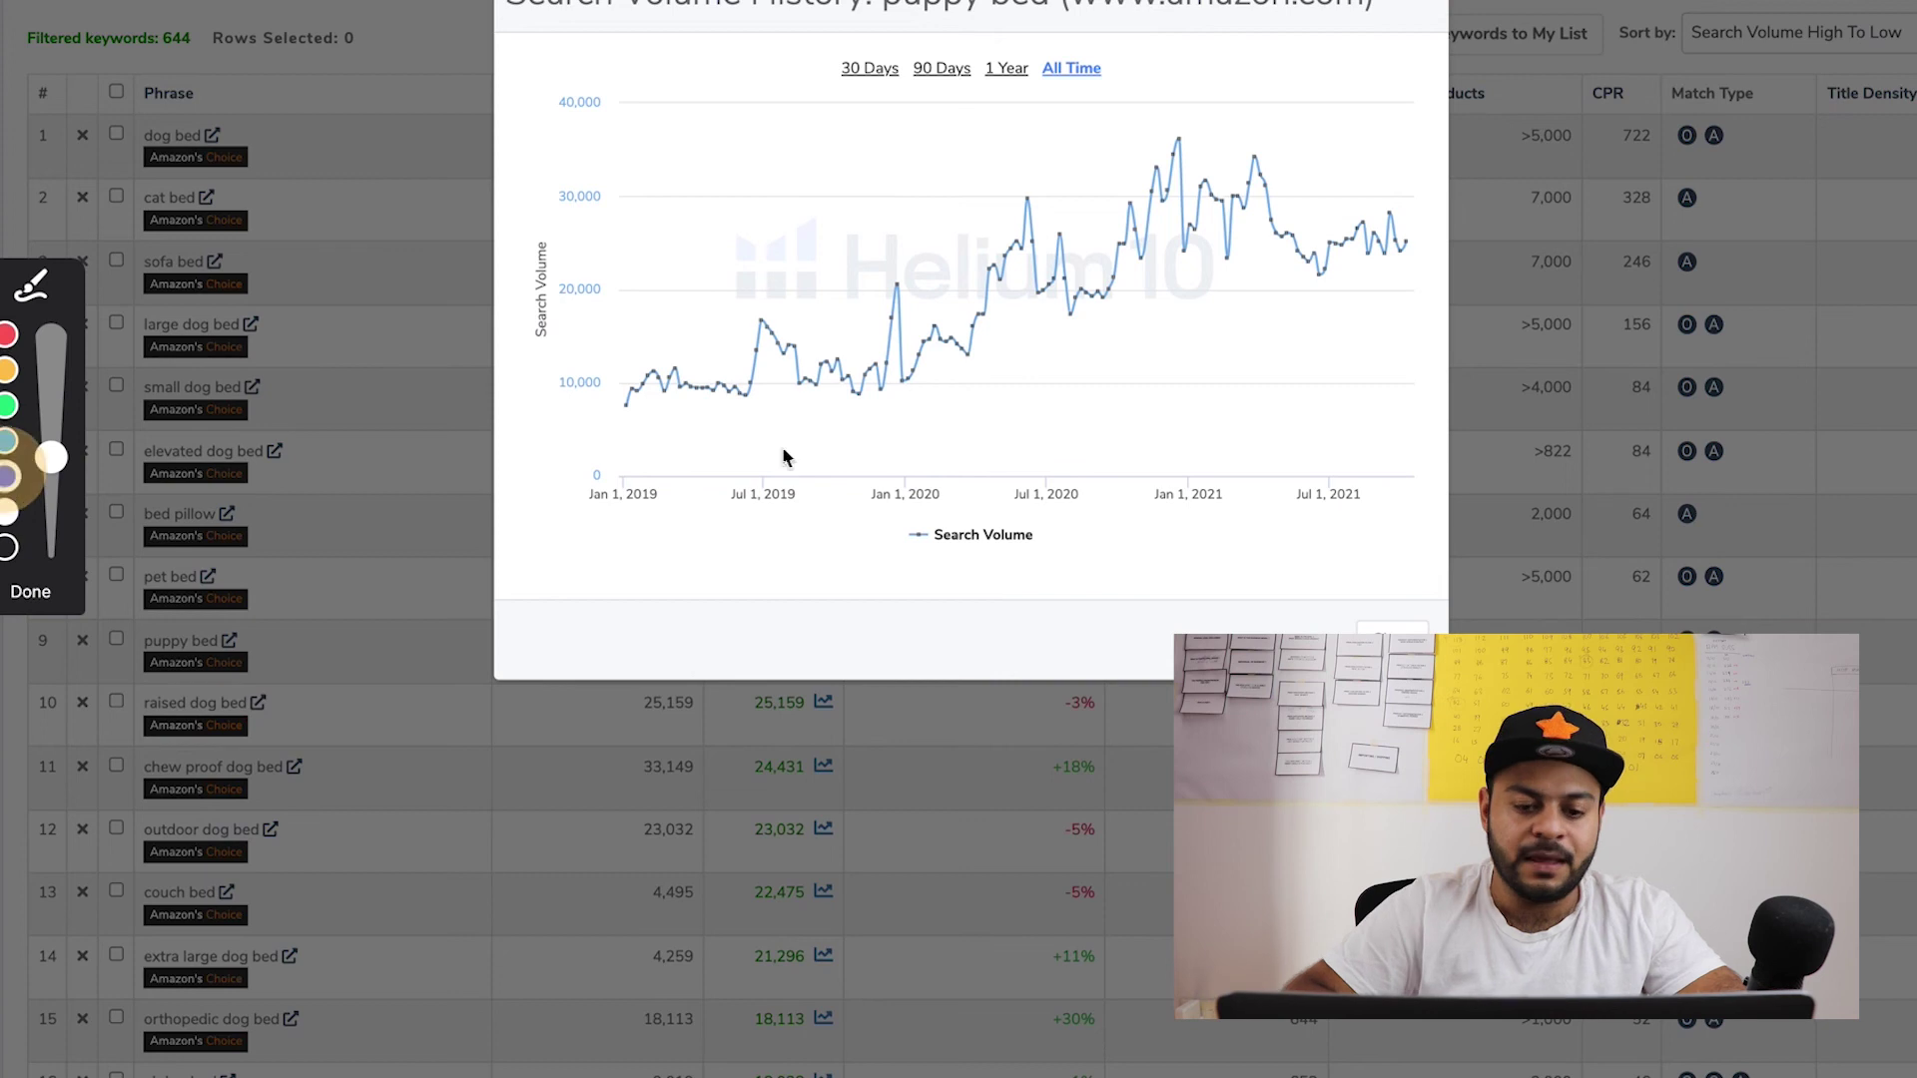
mouse_move(932, 341)
left_mouse_down()
mouse_move(642, 313)
mouse_move(949, 398)
mouse_move(842, 316)
left_mouse_up()
left_click_drag(601, 362, 949, 344)
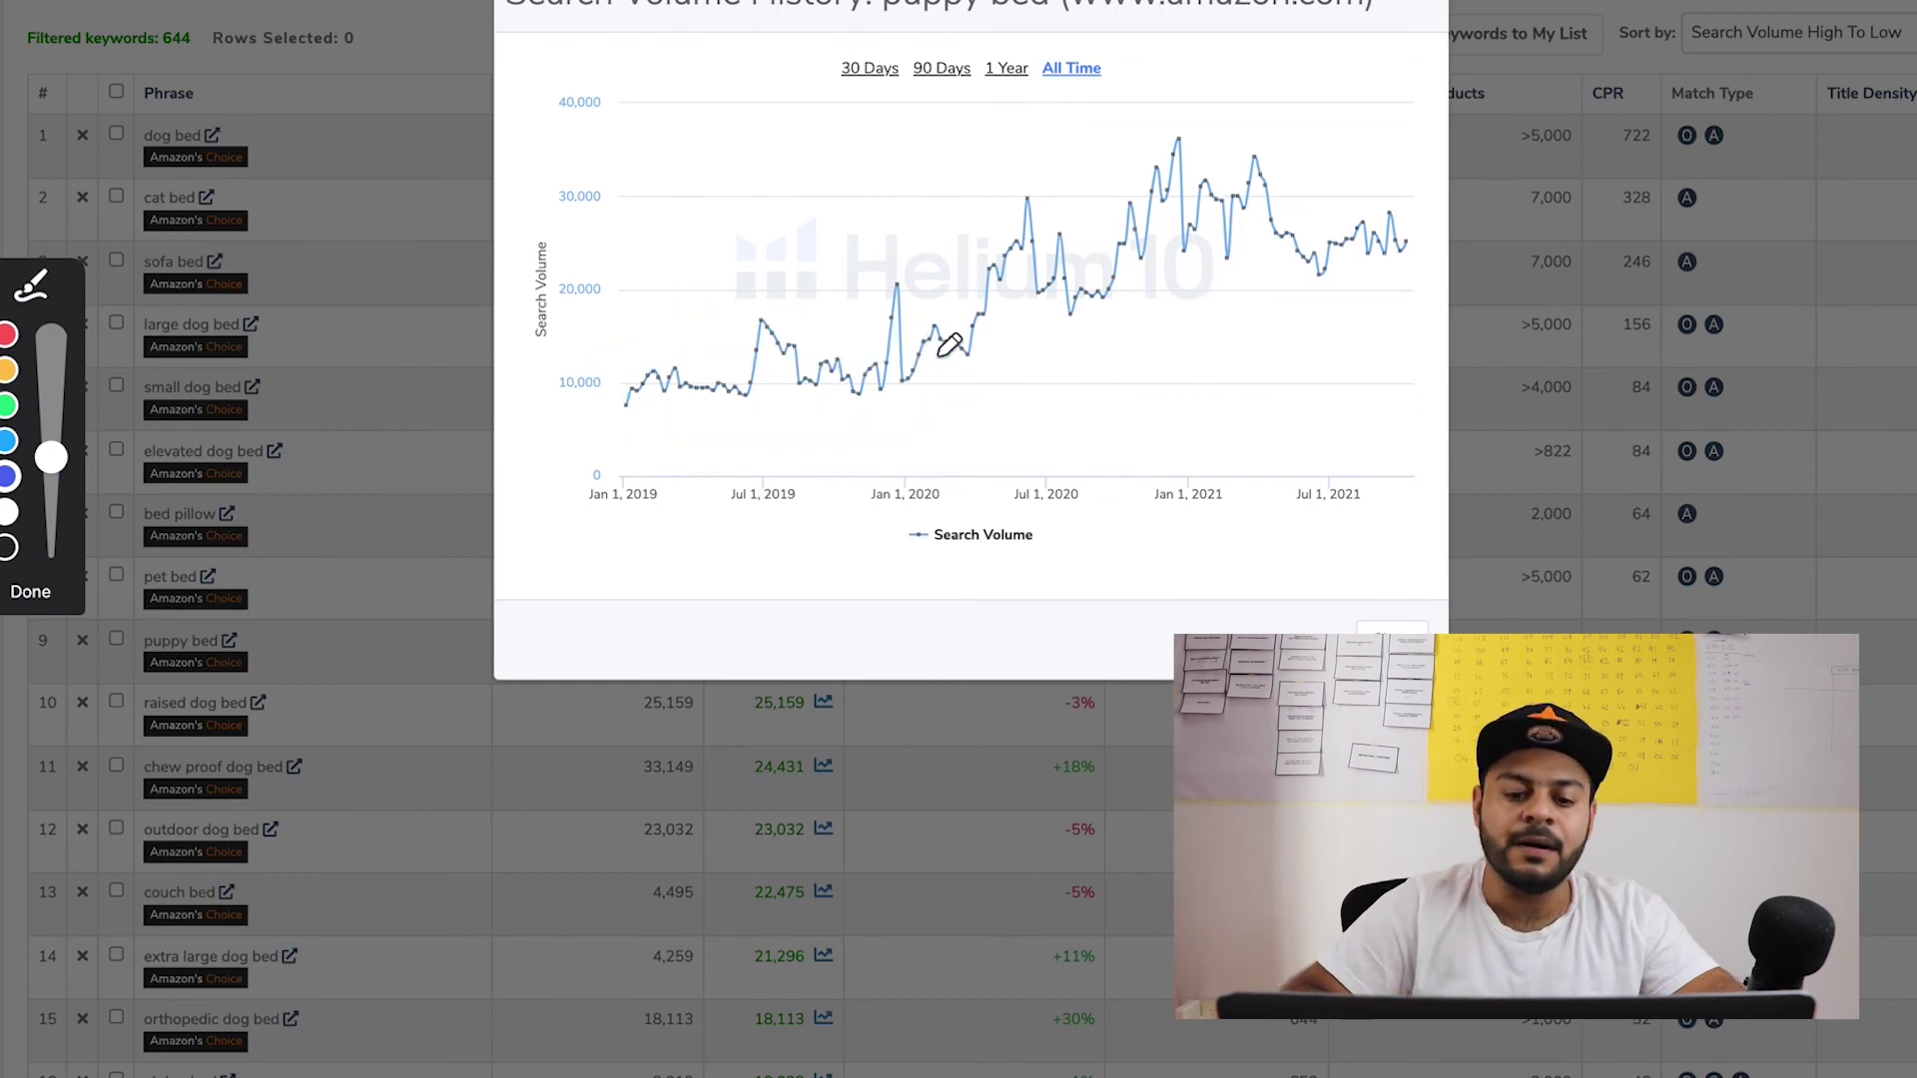
mouse_move(914, 465)
left_mouse_down()
mouse_move(877, 485)
mouse_move(974, 478)
mouse_move(913, 455)
left_mouse_up()
mouse_move(885, 384)
left_mouse_down()
mouse_move(1108, 268)
mouse_move(1279, 140)
left_mouse_up()
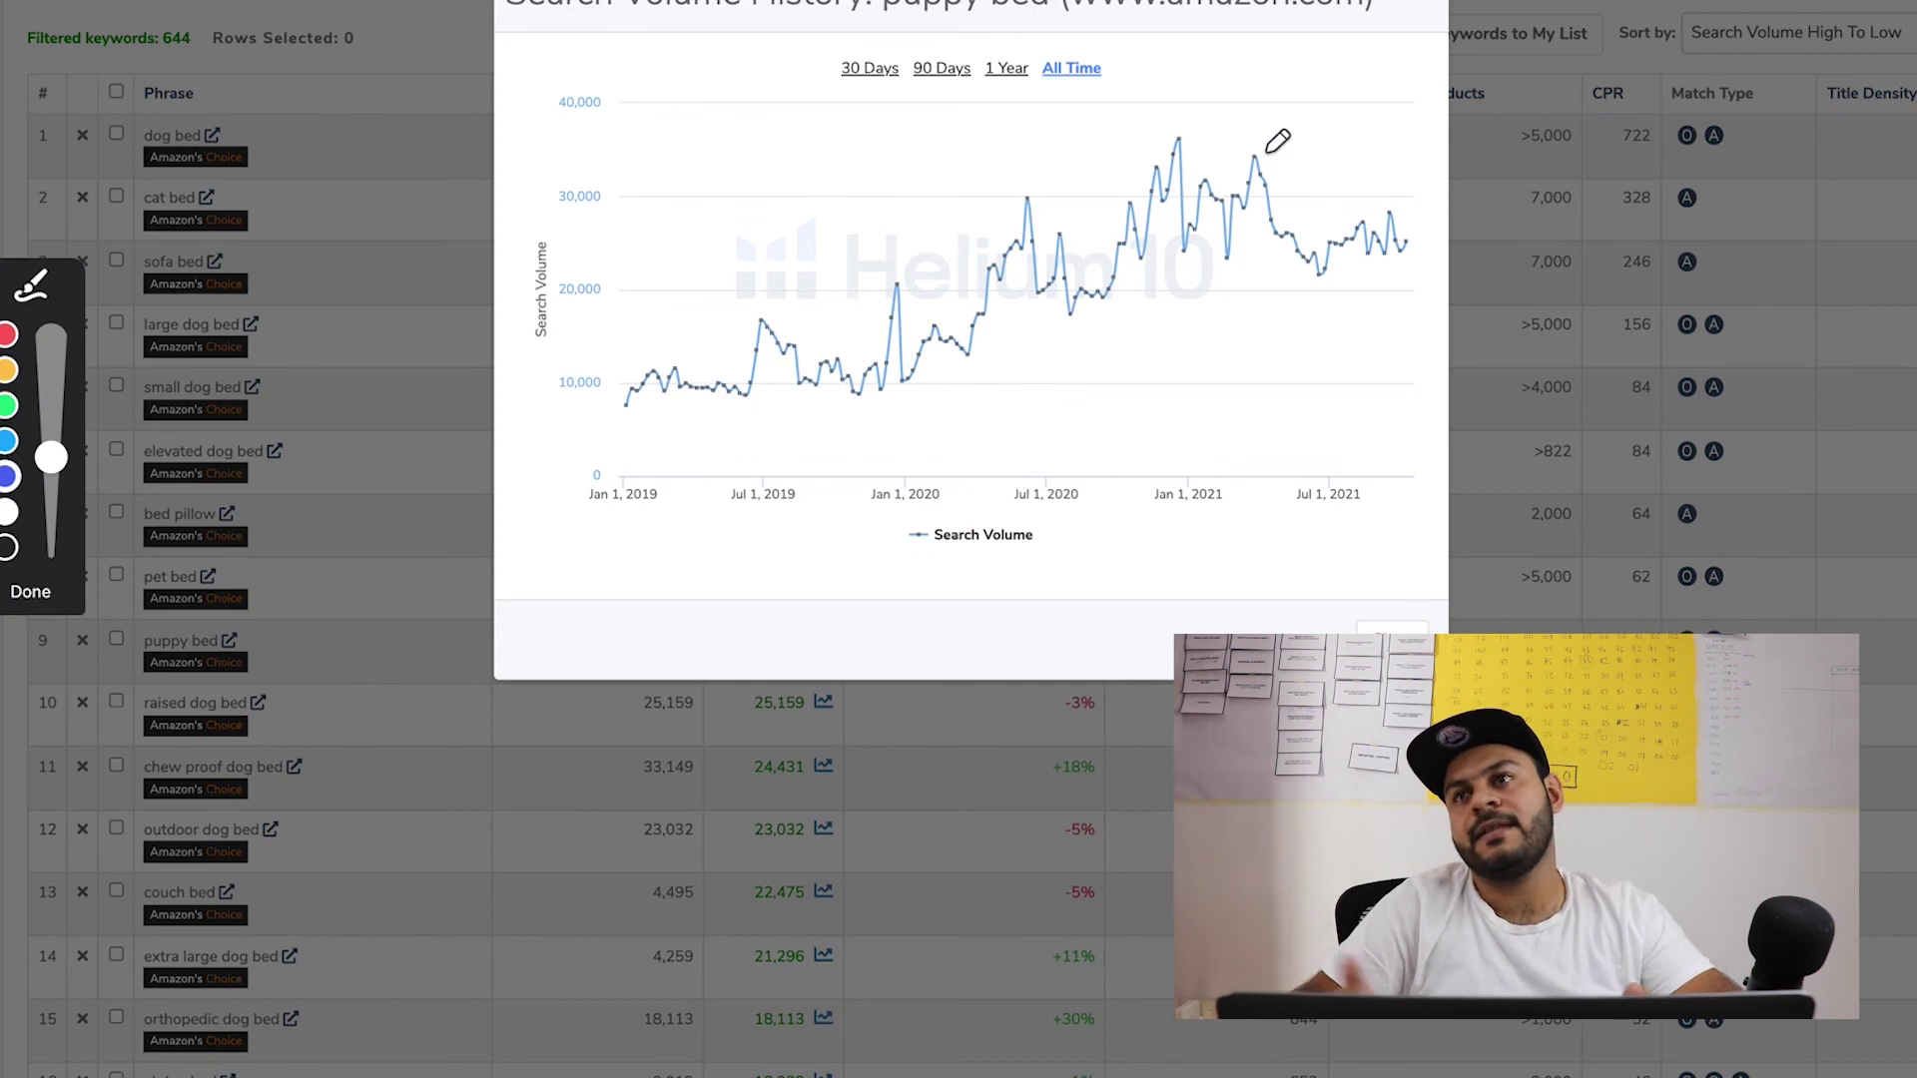
mouse_move(1266, 150)
left_mouse_down()
mouse_move(908, 290)
mouse_move(1027, 403)
mouse_move(1291, 132)
mouse_move(1229, 112)
left_mouse_up()
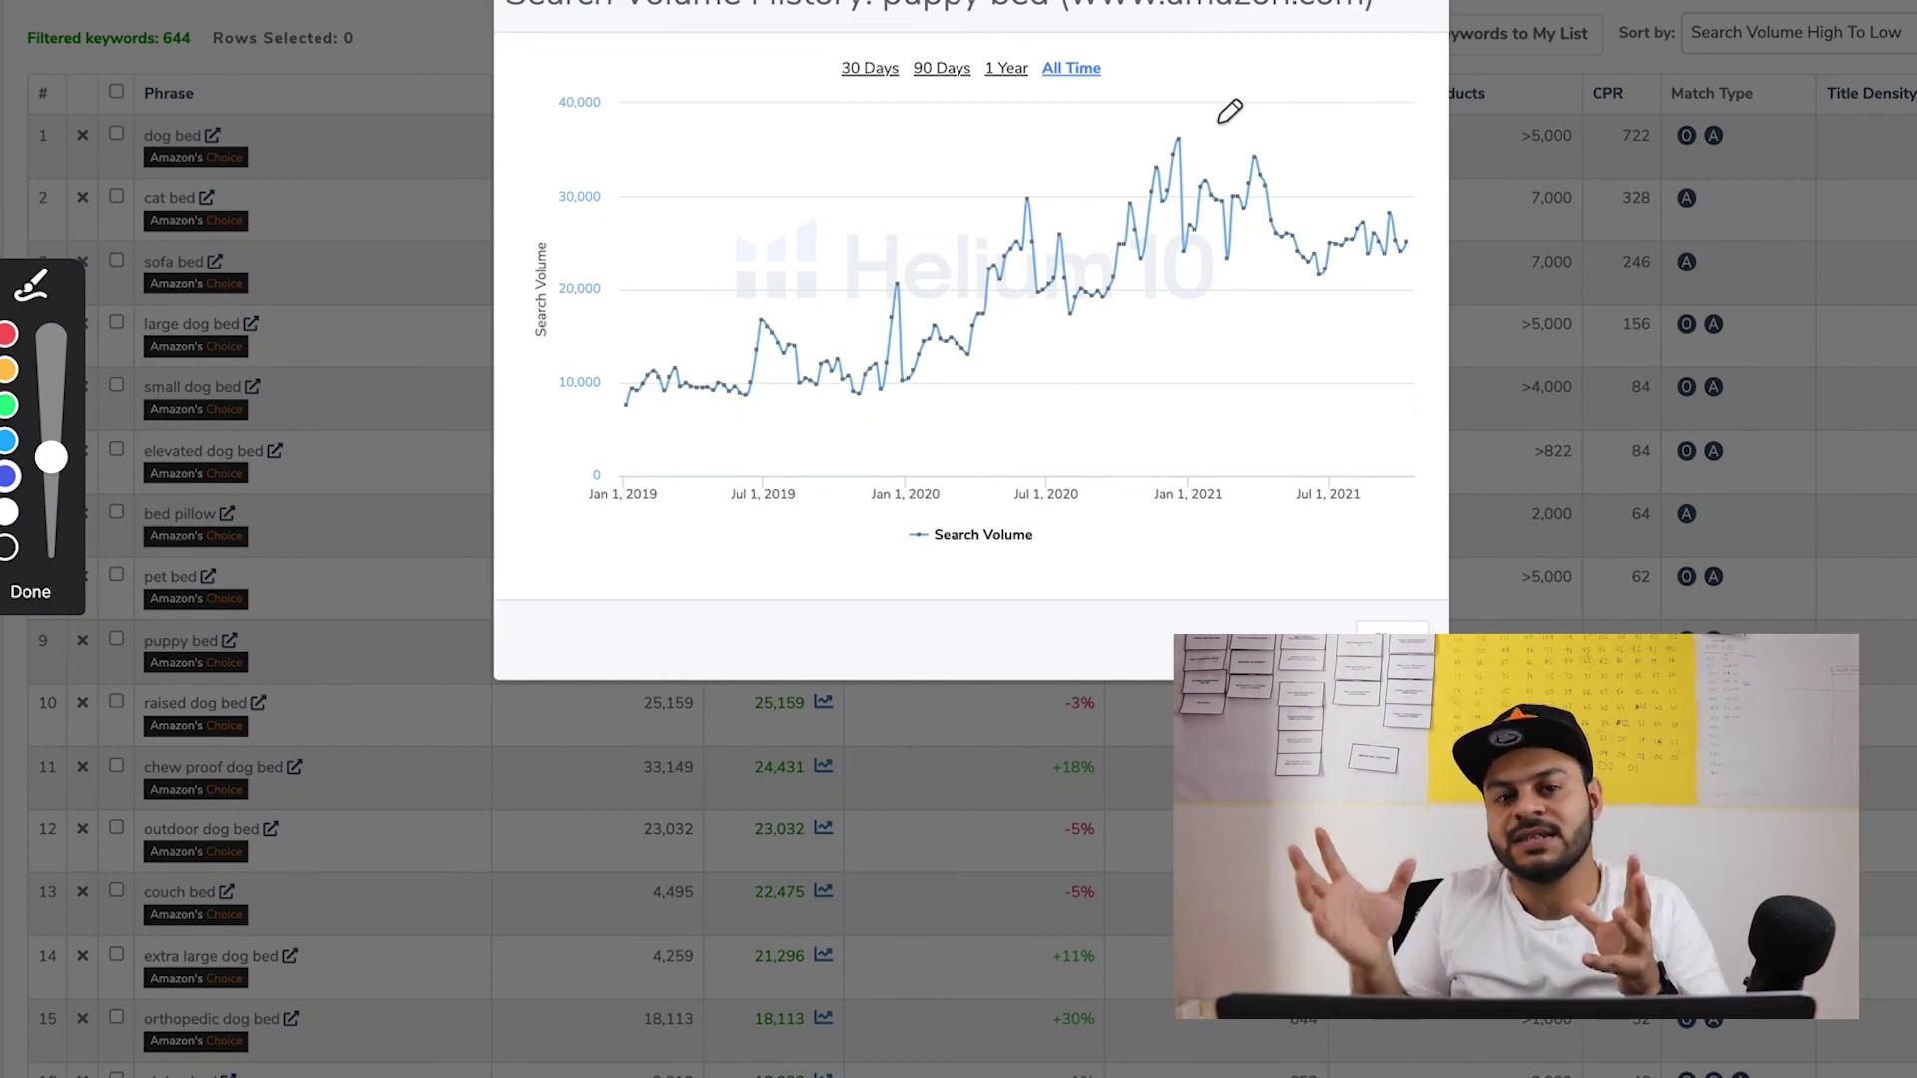
mouse_move(1228, 114)
left_mouse_down()
mouse_move(835, 376)
mouse_move(1297, 188)
mouse_move(1093, 137)
left_mouse_up()
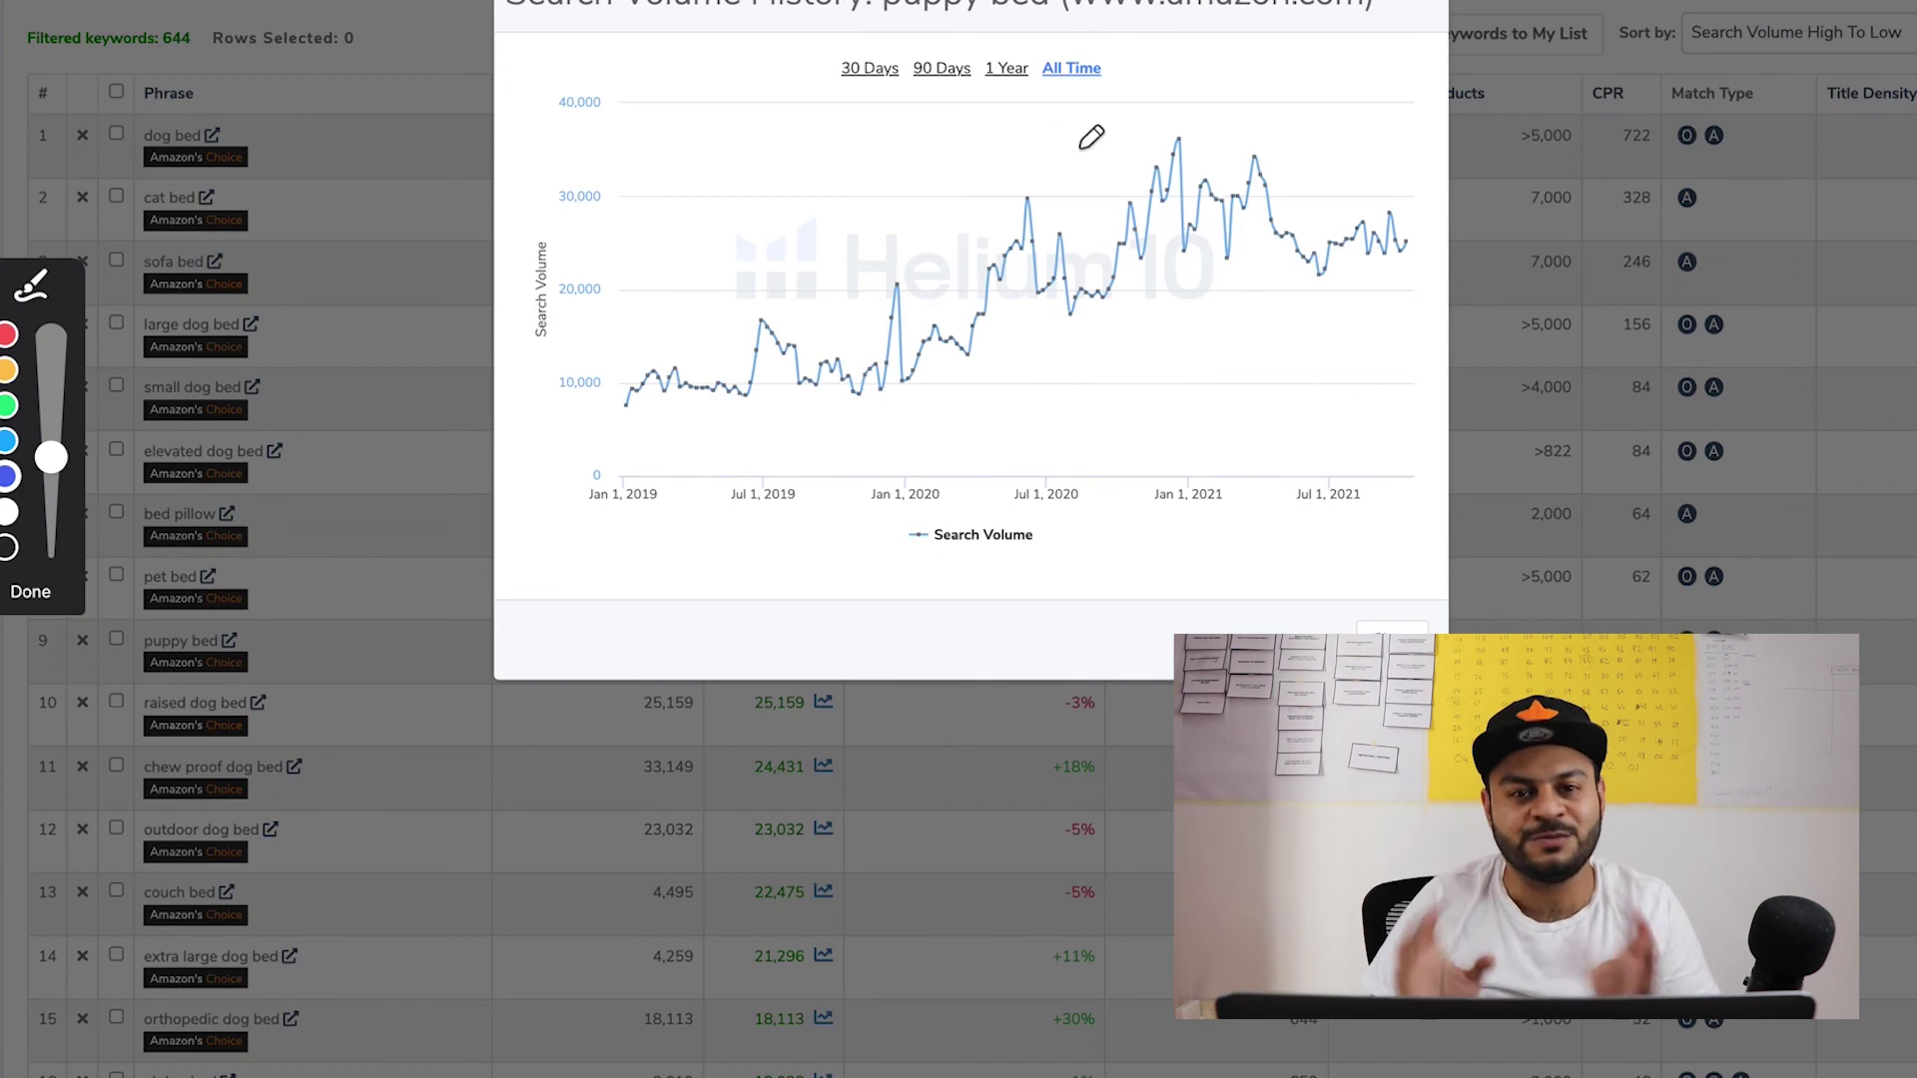
left_click_drag(1238, 244, 1485, 216)
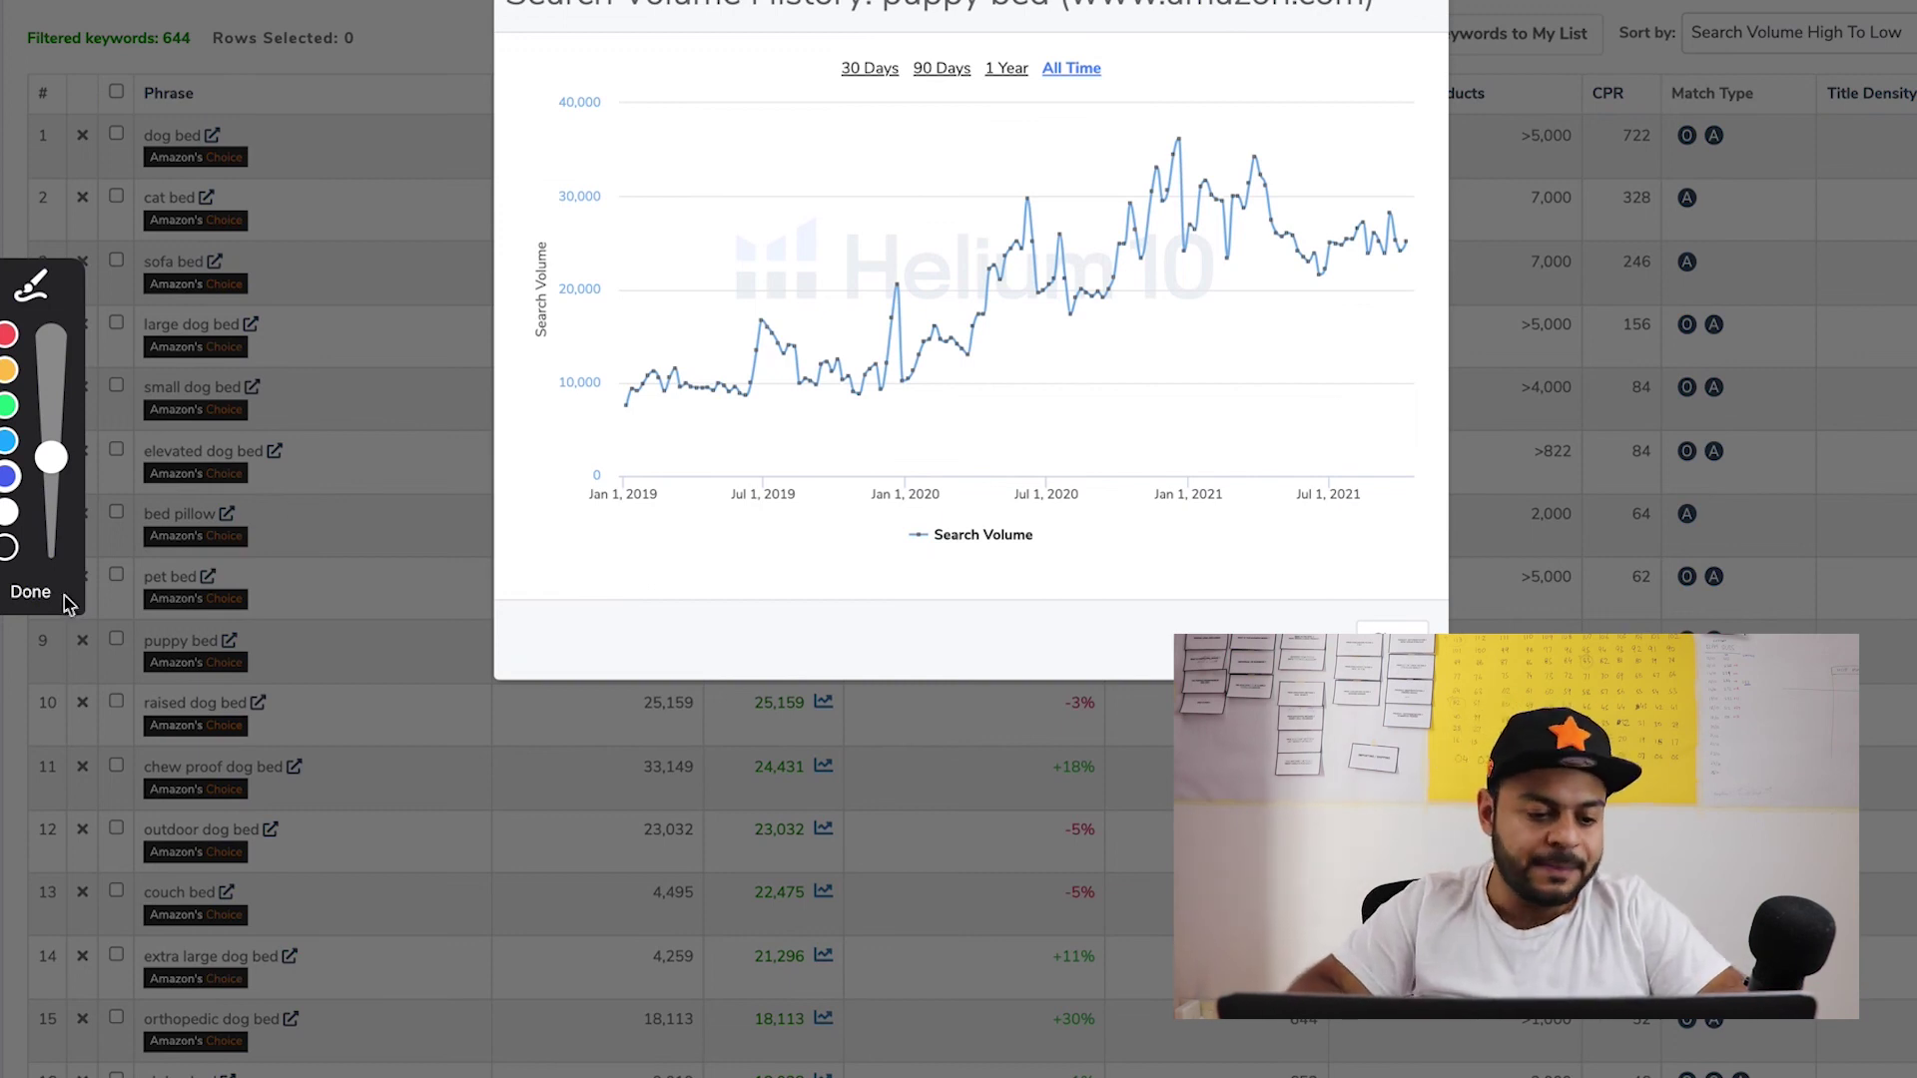
left_click(29, 591)
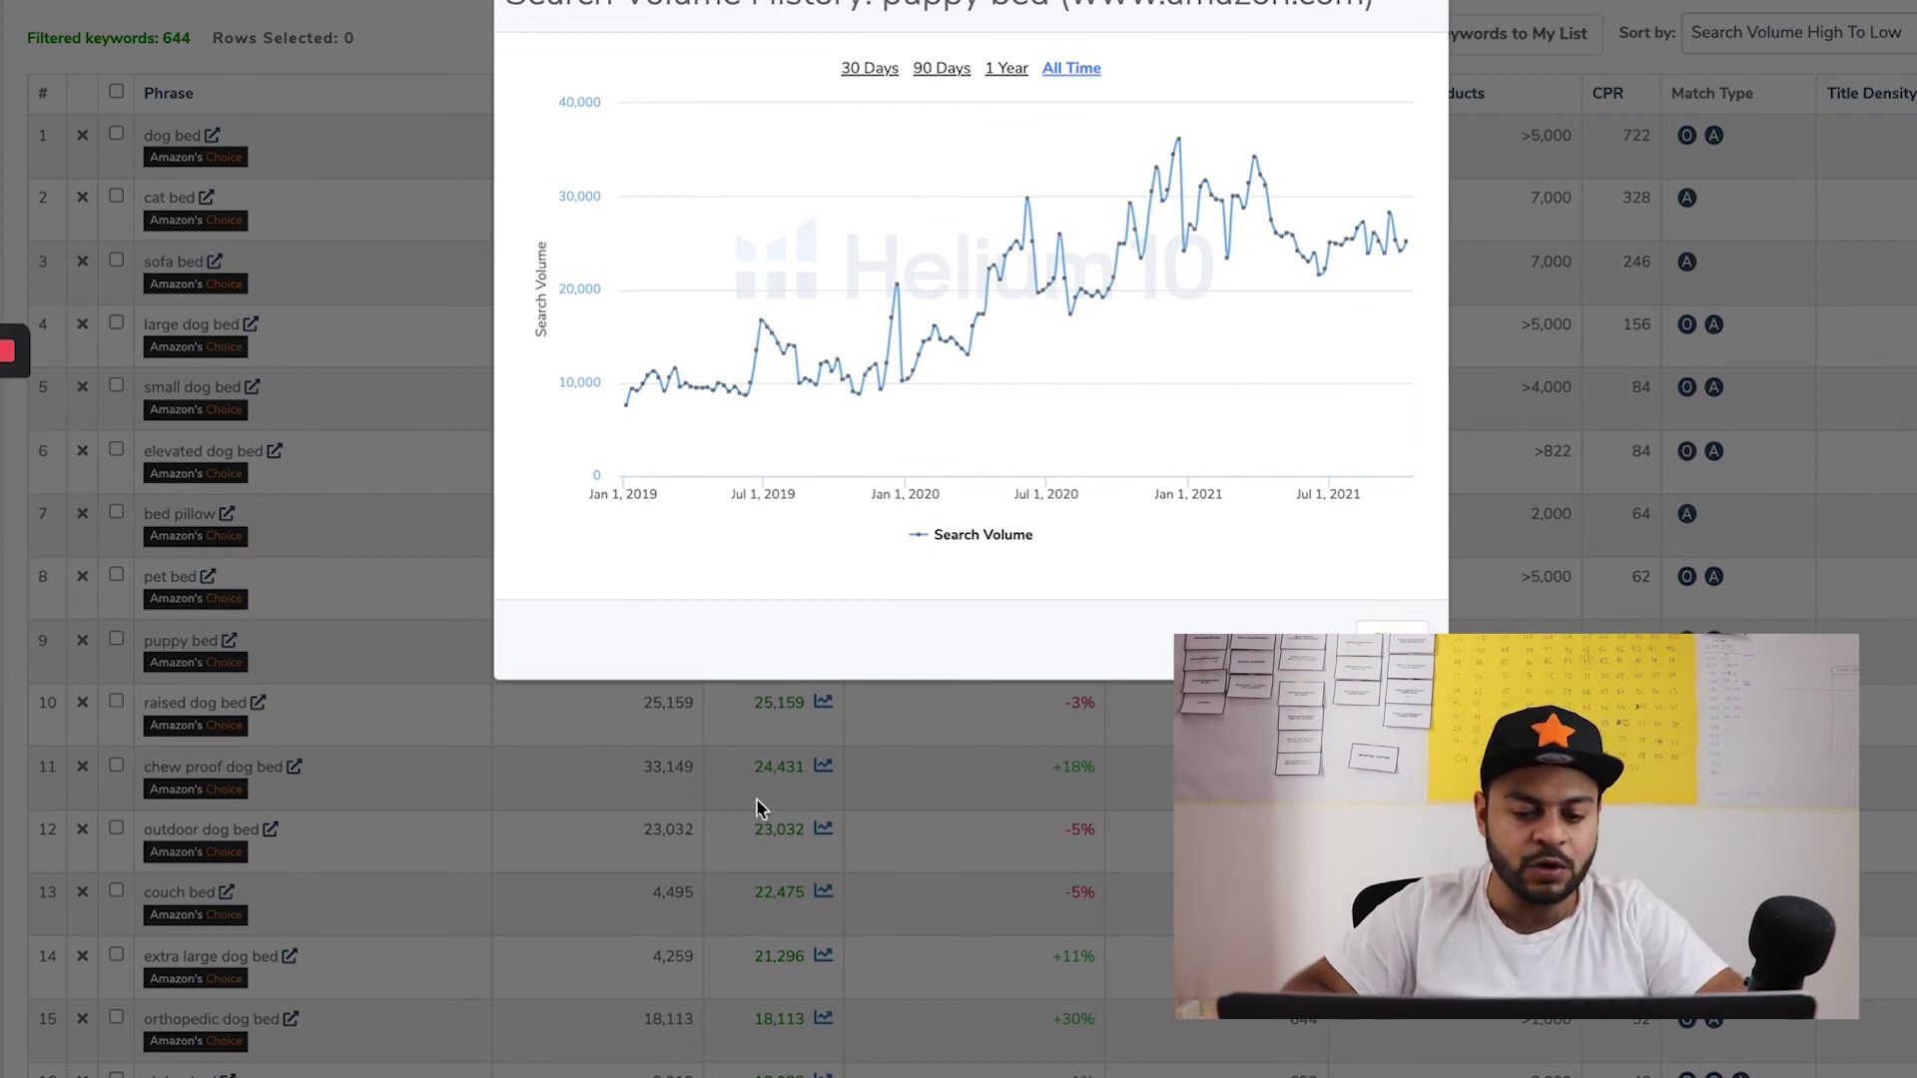
left_click(1394, 629)
Check the one-year and all-time search volume history of "chew proof dog bed", and close it
scroll(1071, 715, "down", 3)
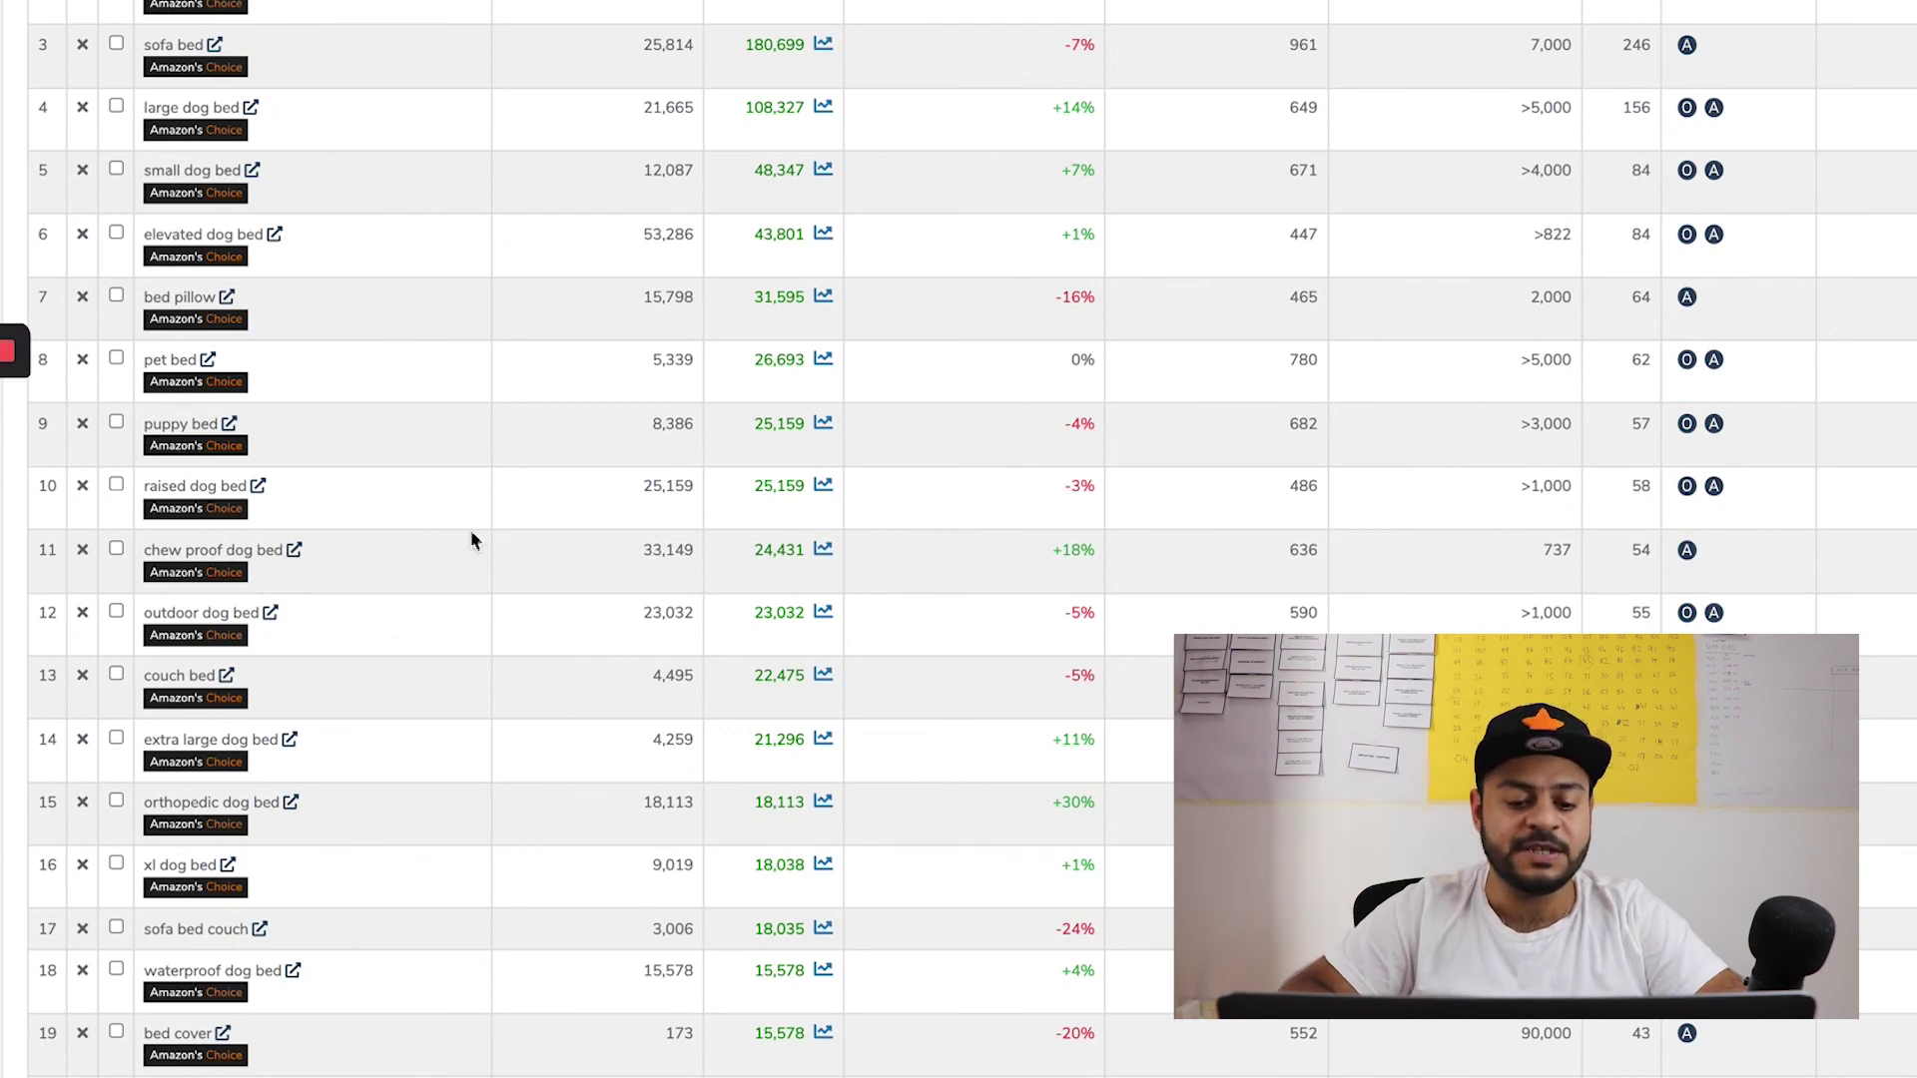
left_click(823, 549)
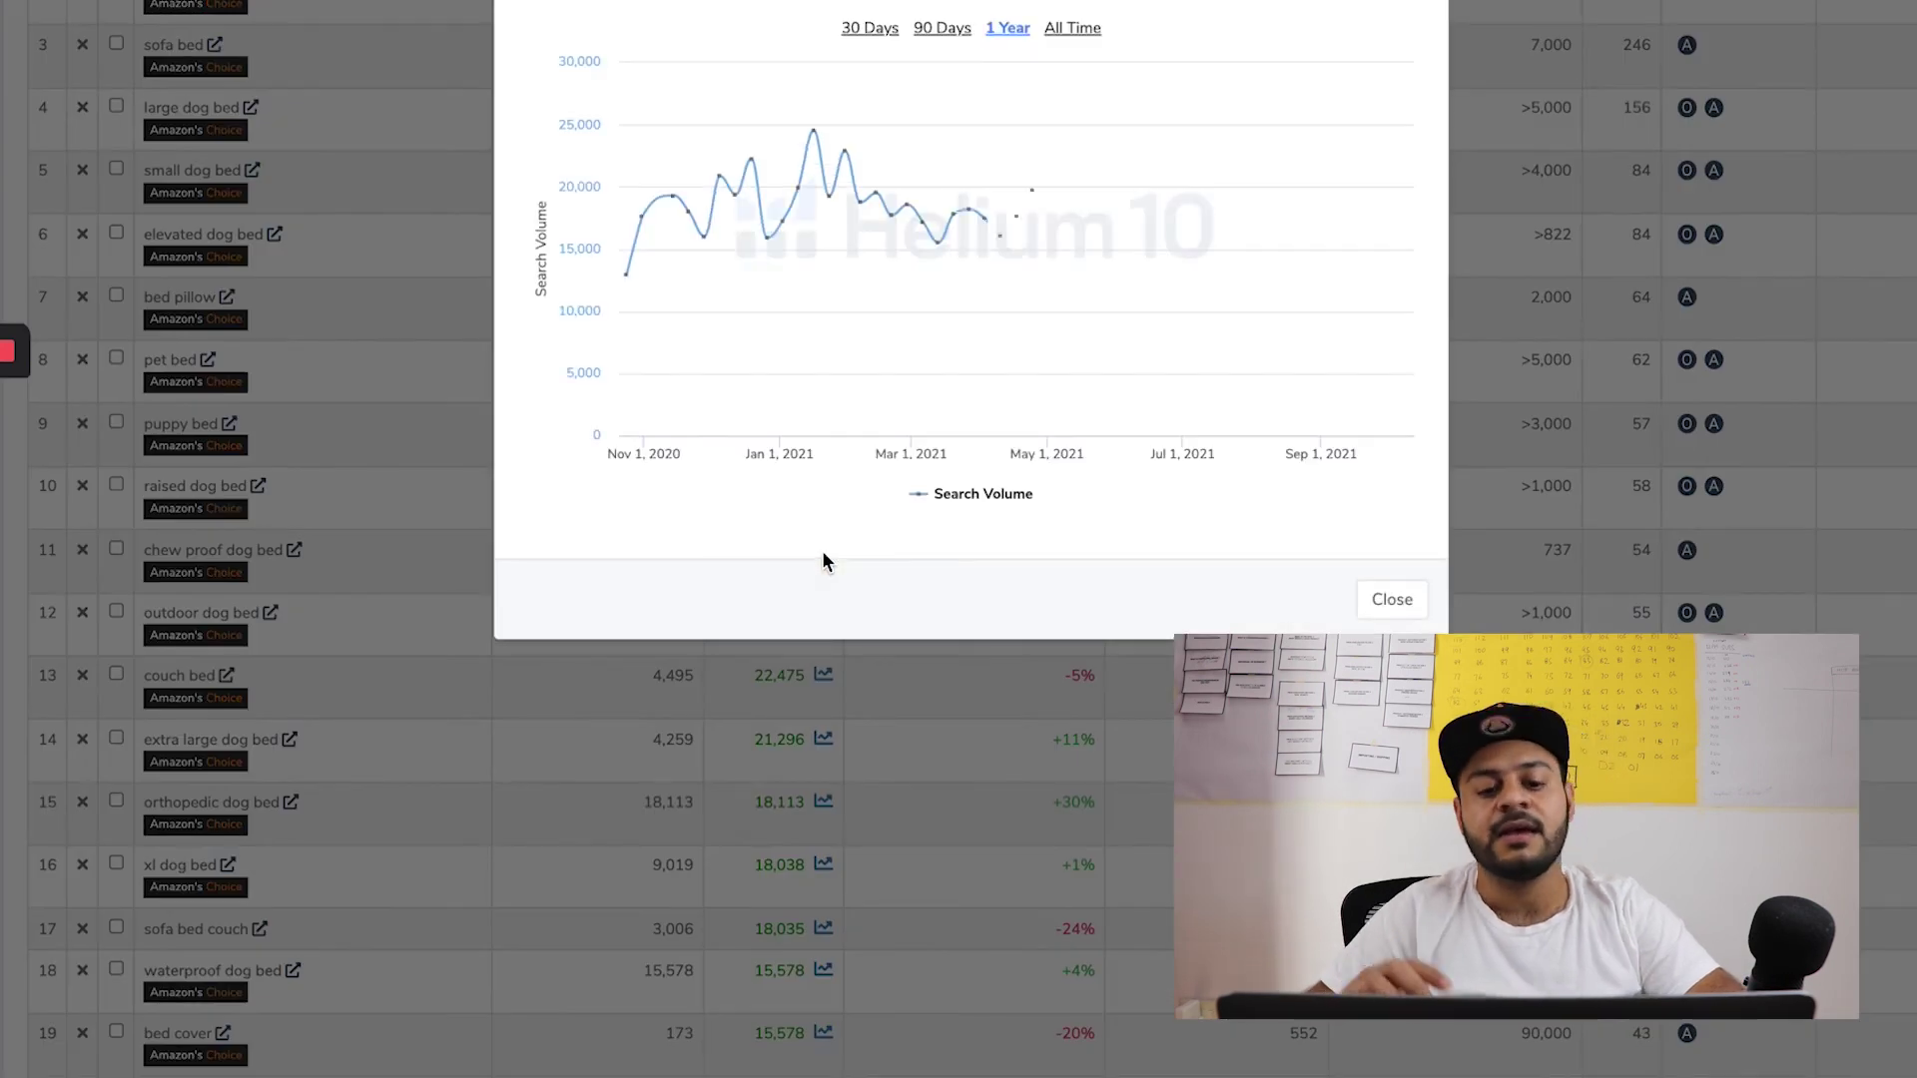
left_click(1075, 29)
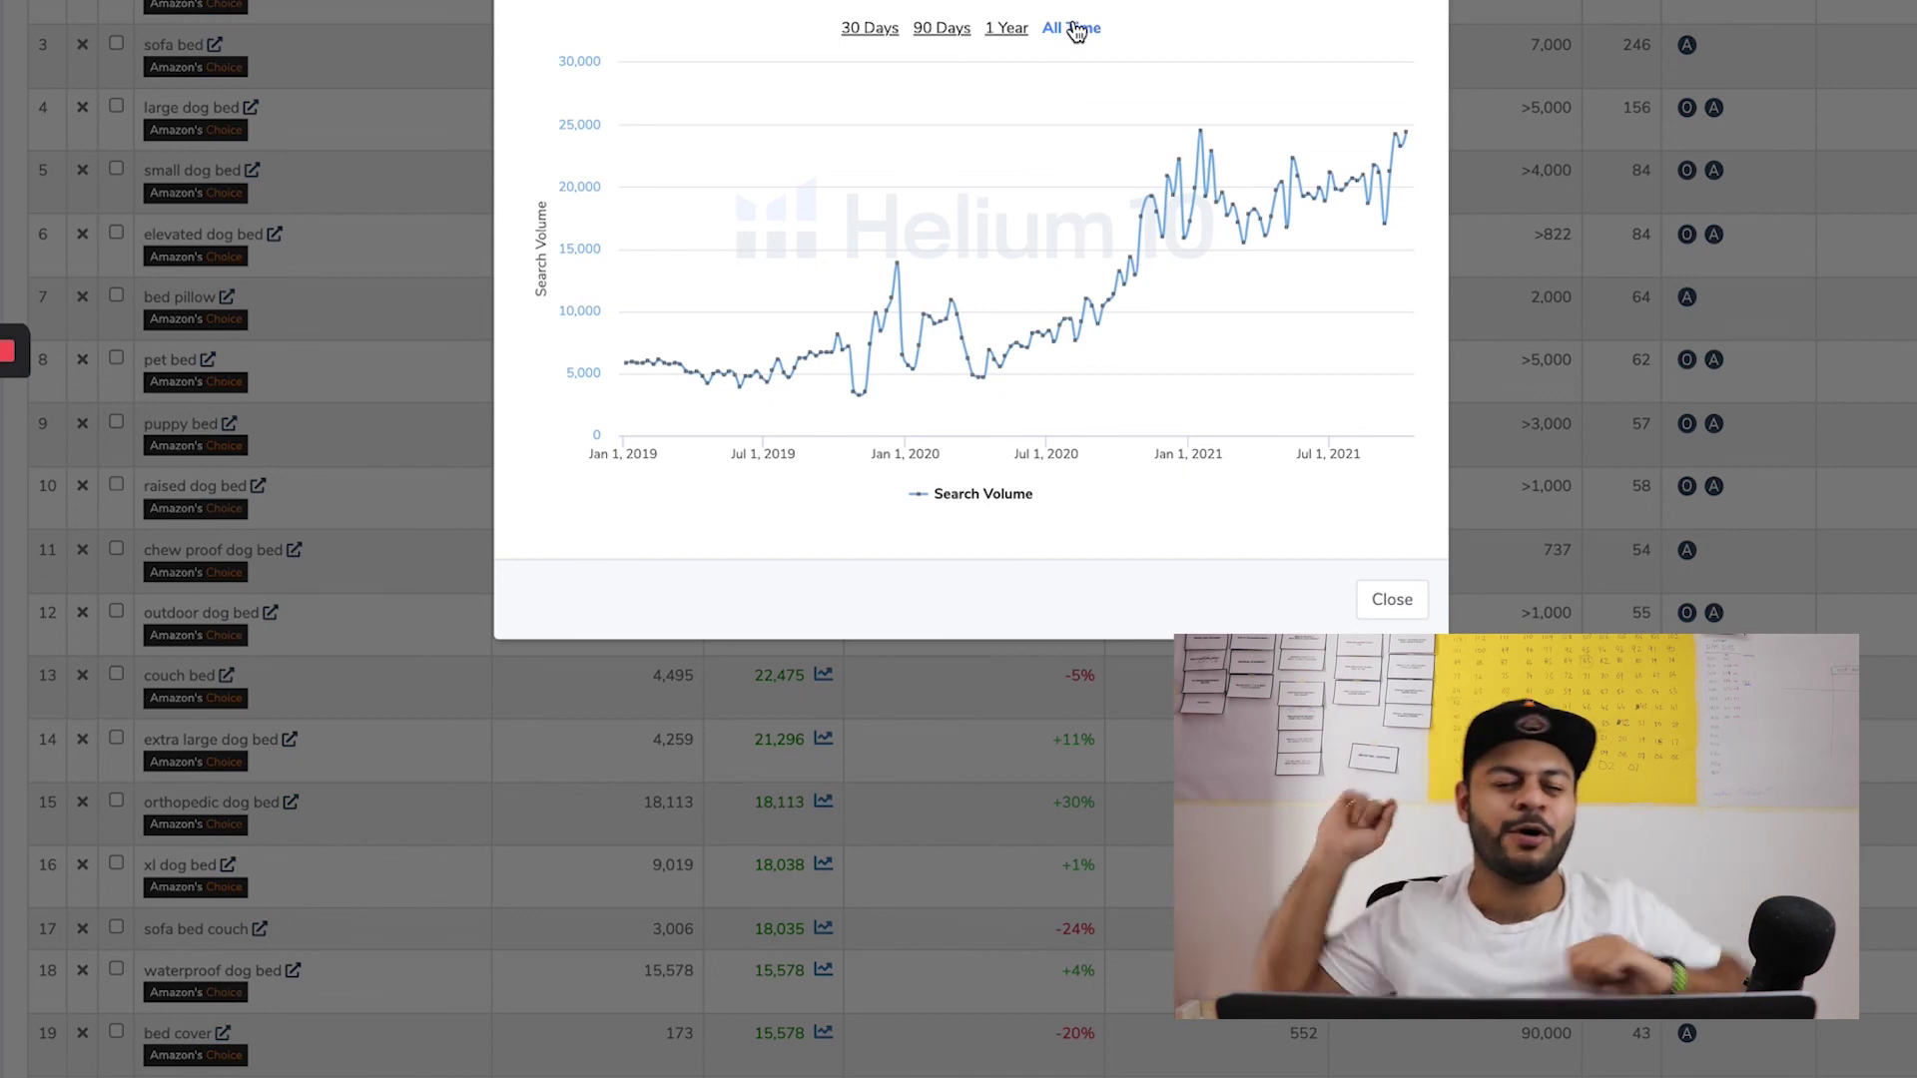
left_click(1397, 600)
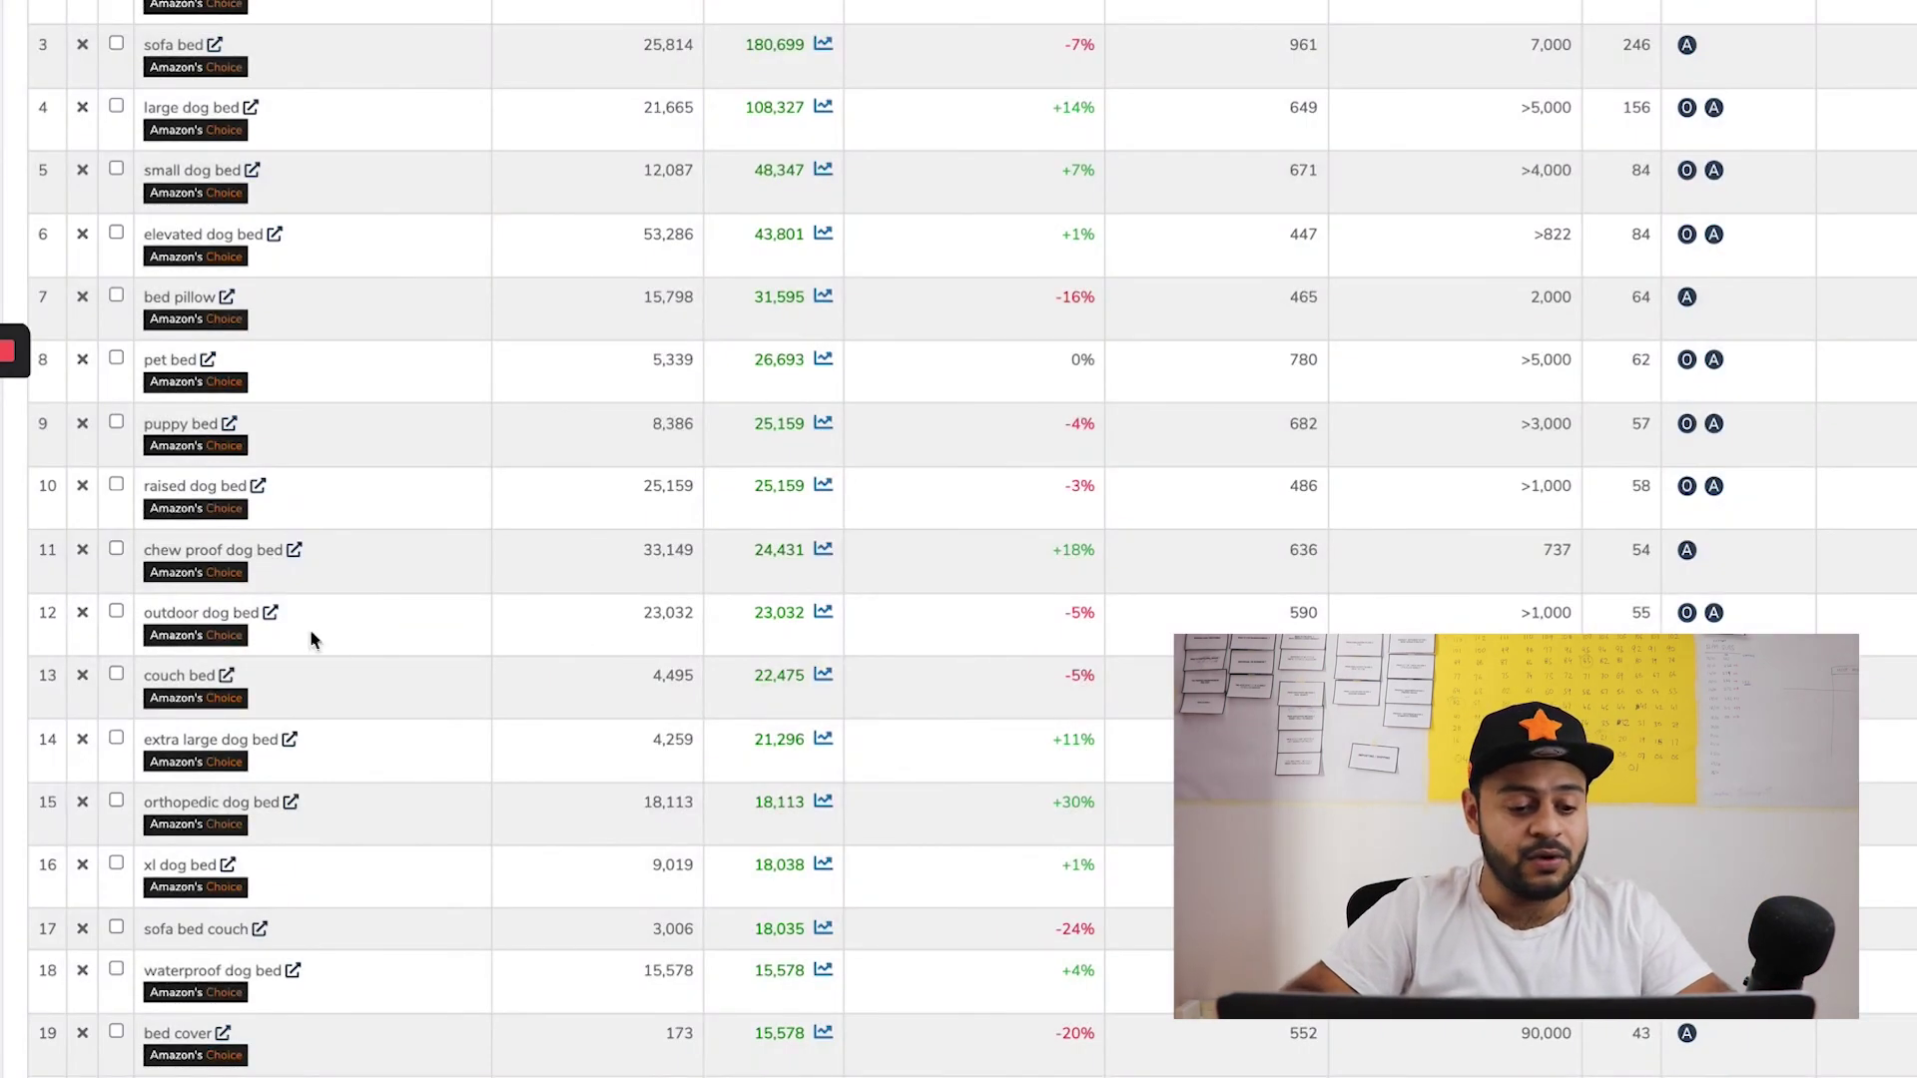
Review the filtered phrases down to "cat bed cave" for specific dog bed variations, and return to the keyword filters
scroll(319, 667, "down", 1)
scroll(319, 667, "down", 2)
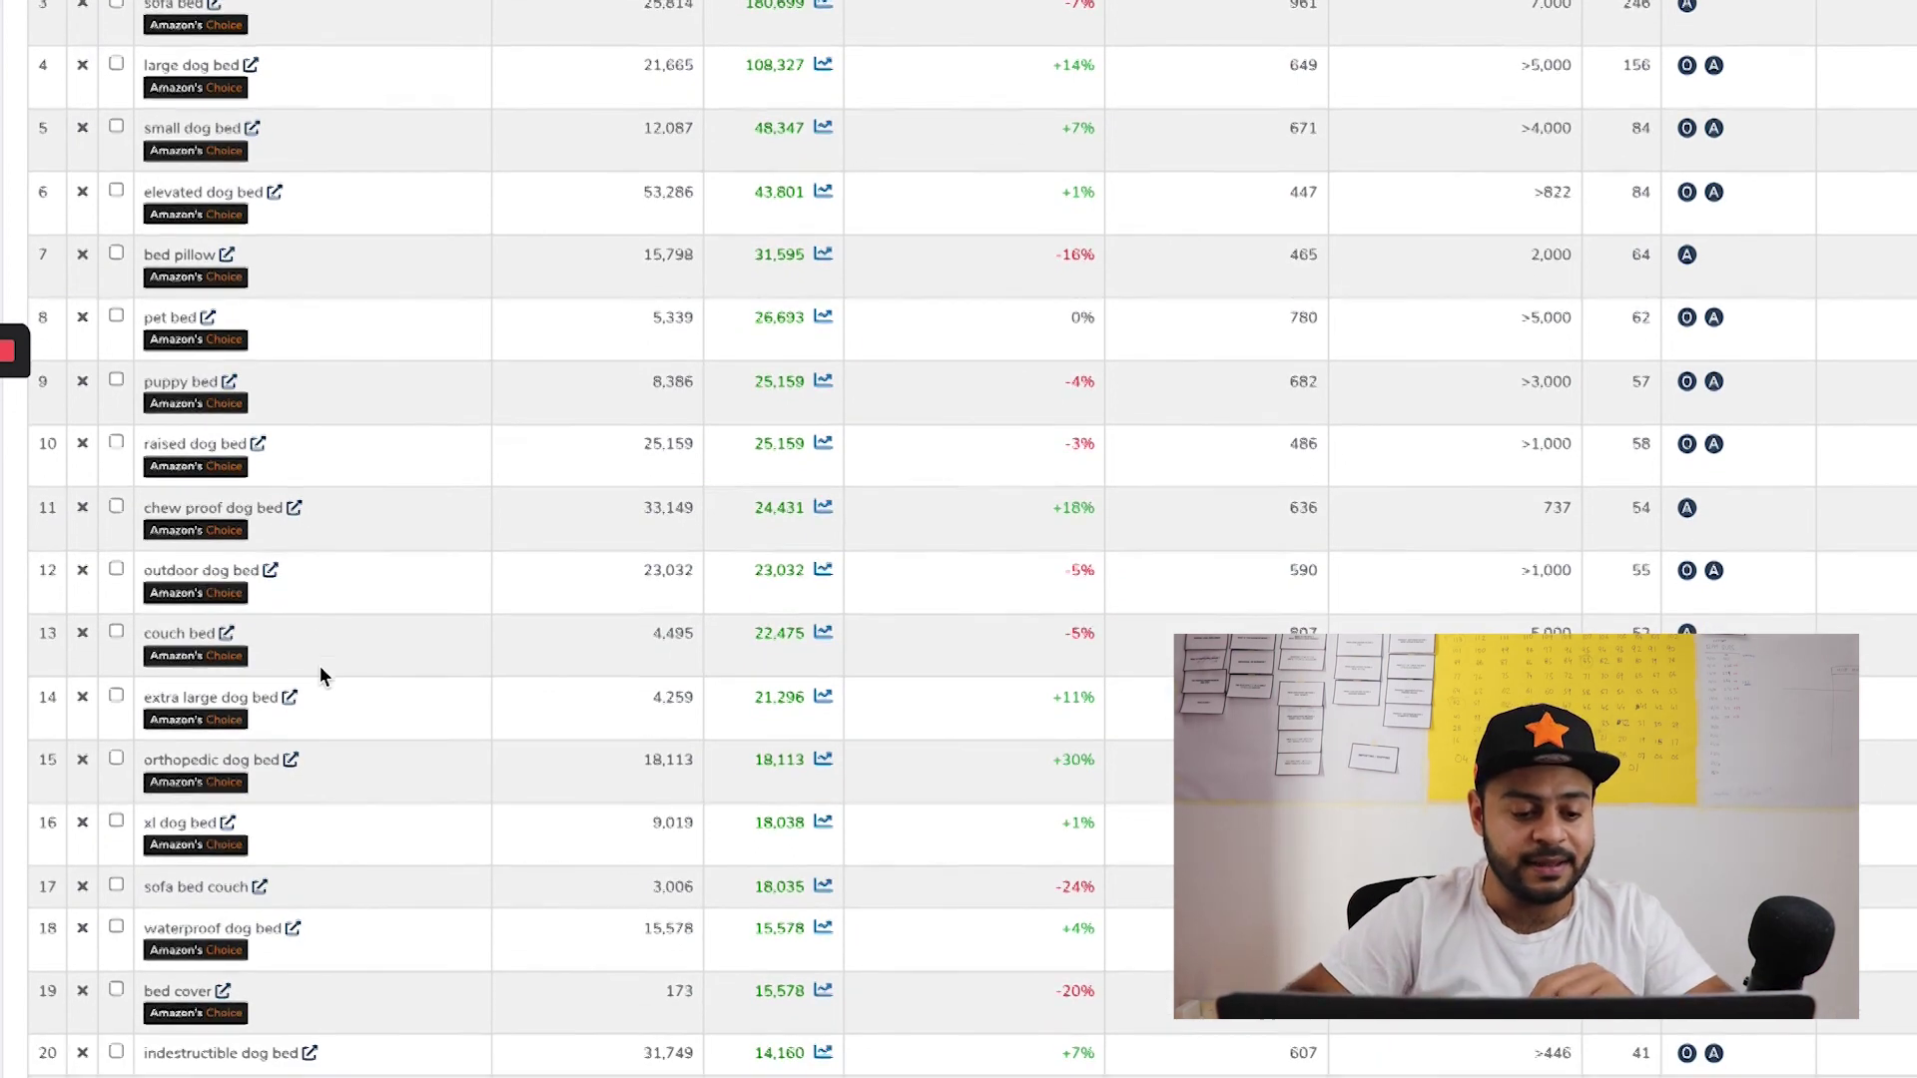
scroll(319, 675, "down", 1)
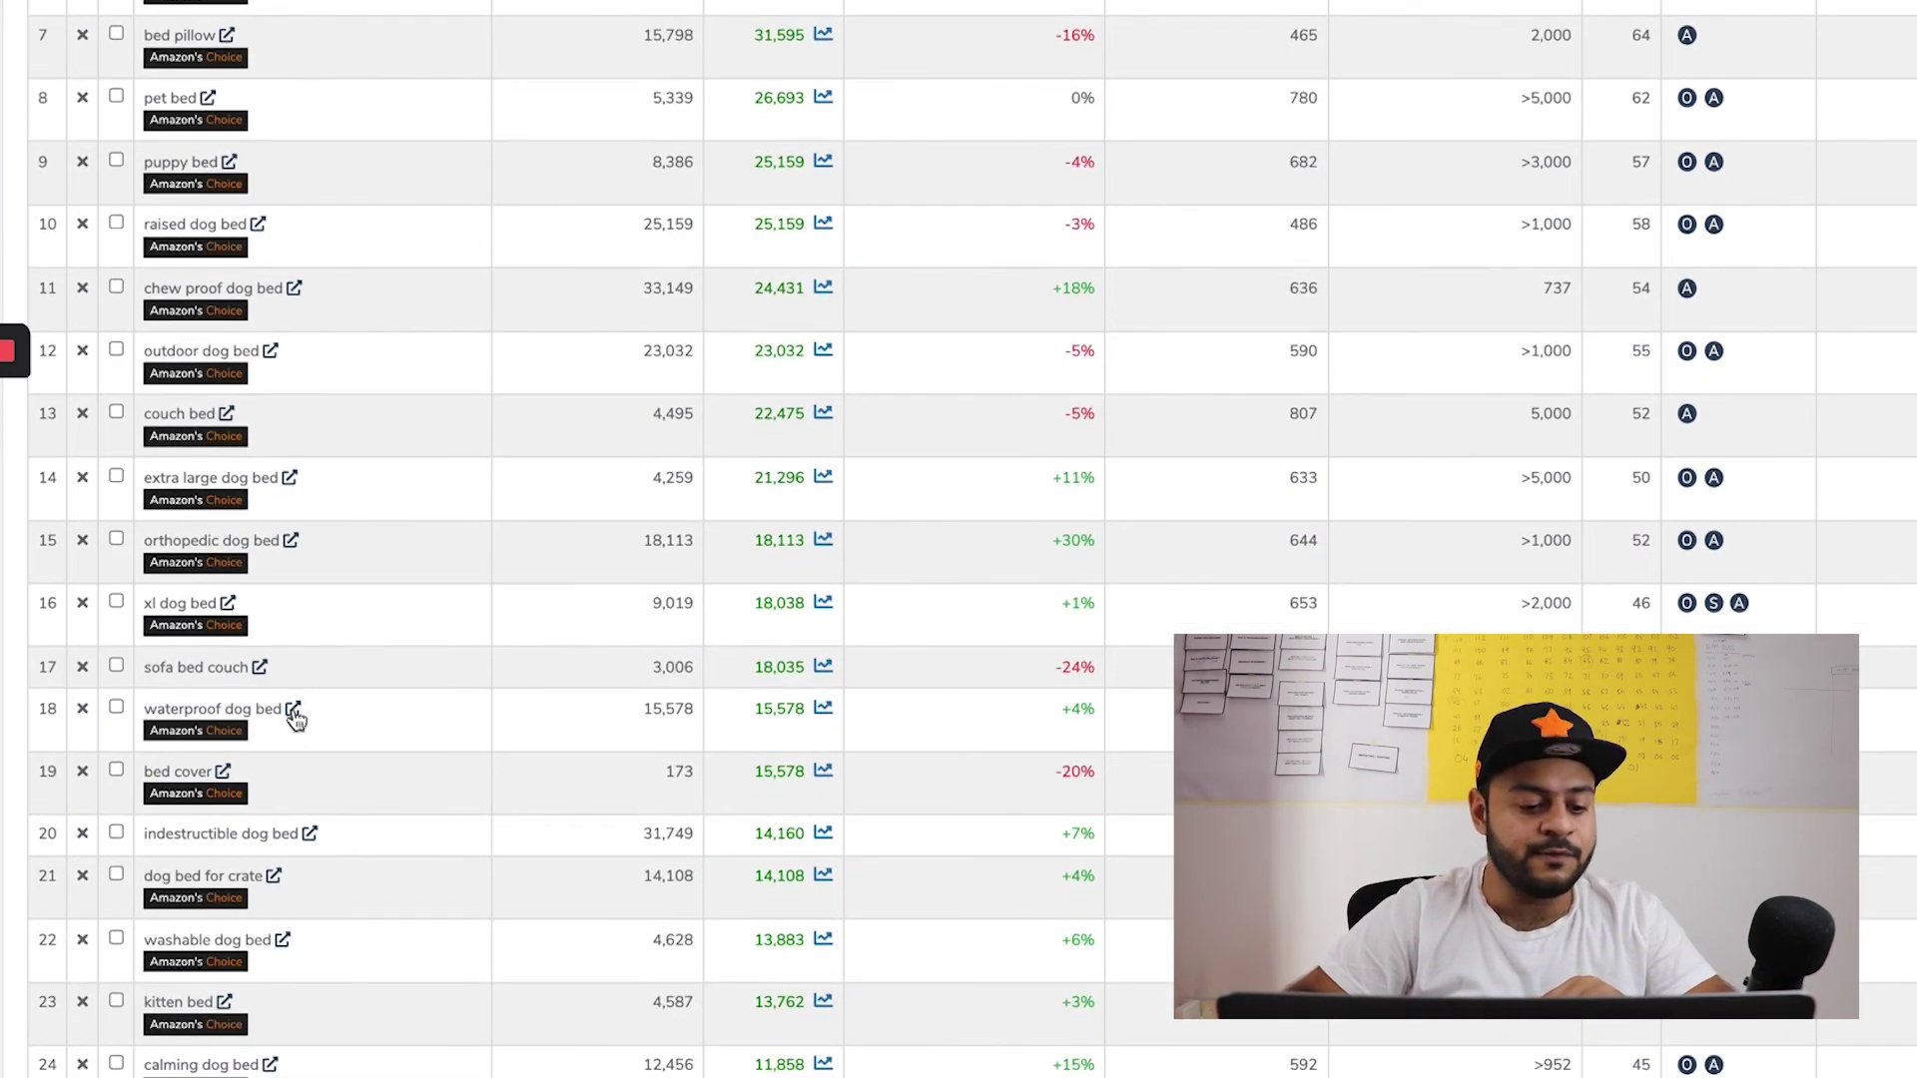
scroll(297, 721, "down", 1)
scroll(297, 721, "down", 1)
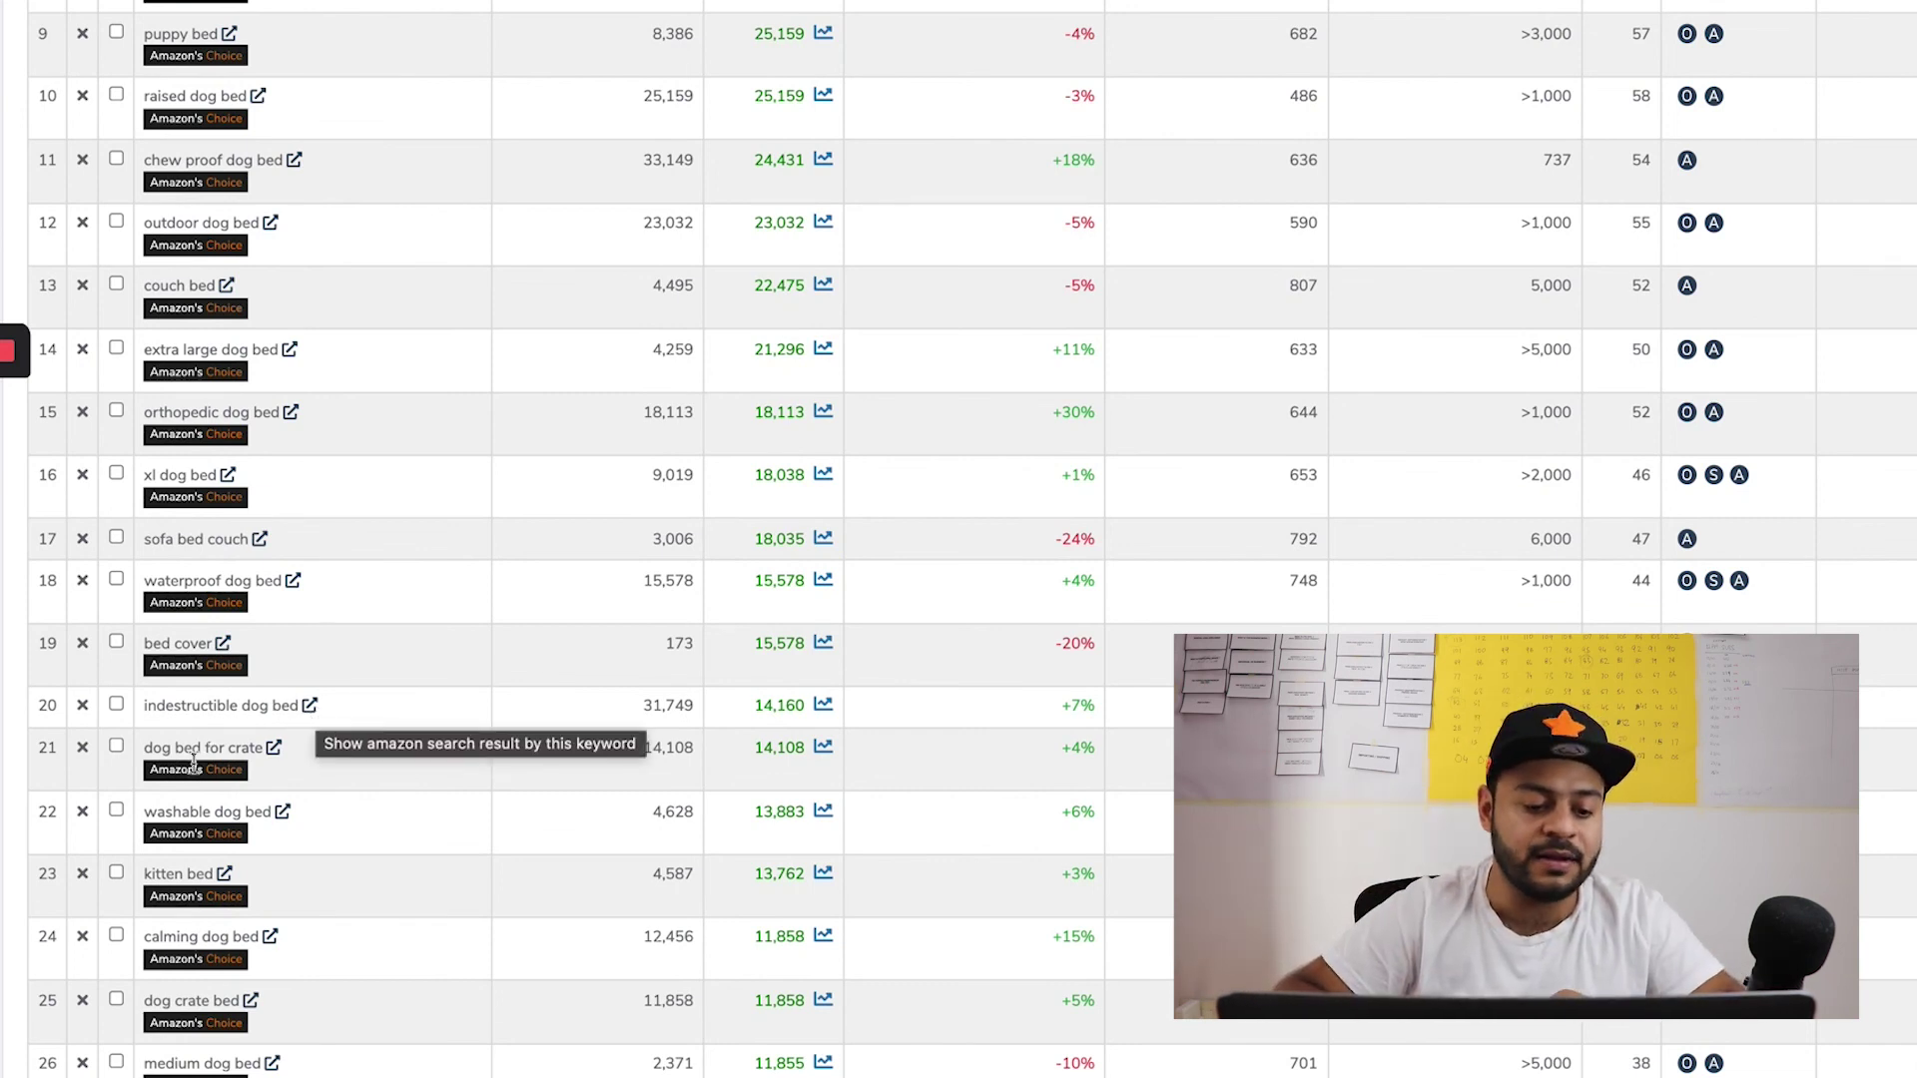
scroll(198, 814, "down", 2)
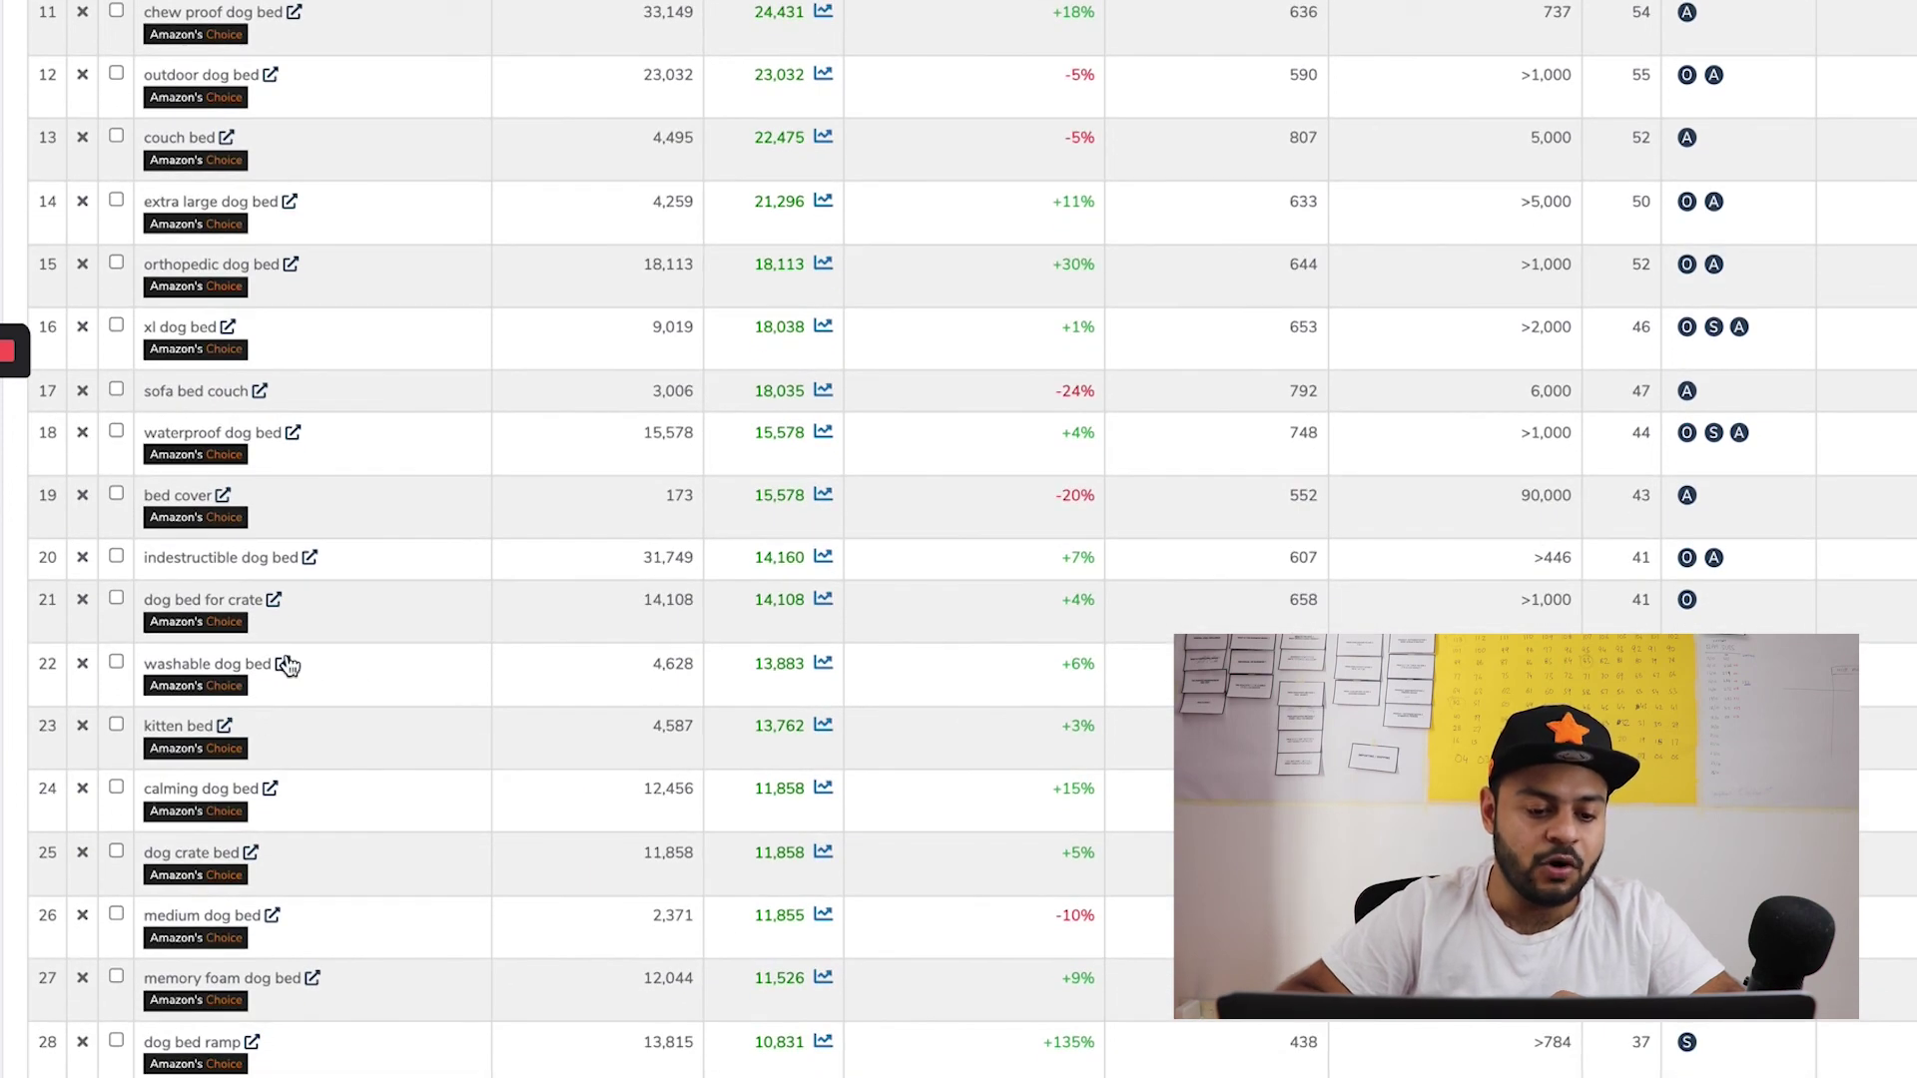
scroll(284, 664, "down", 1)
scroll(289, 666, "down", 3)
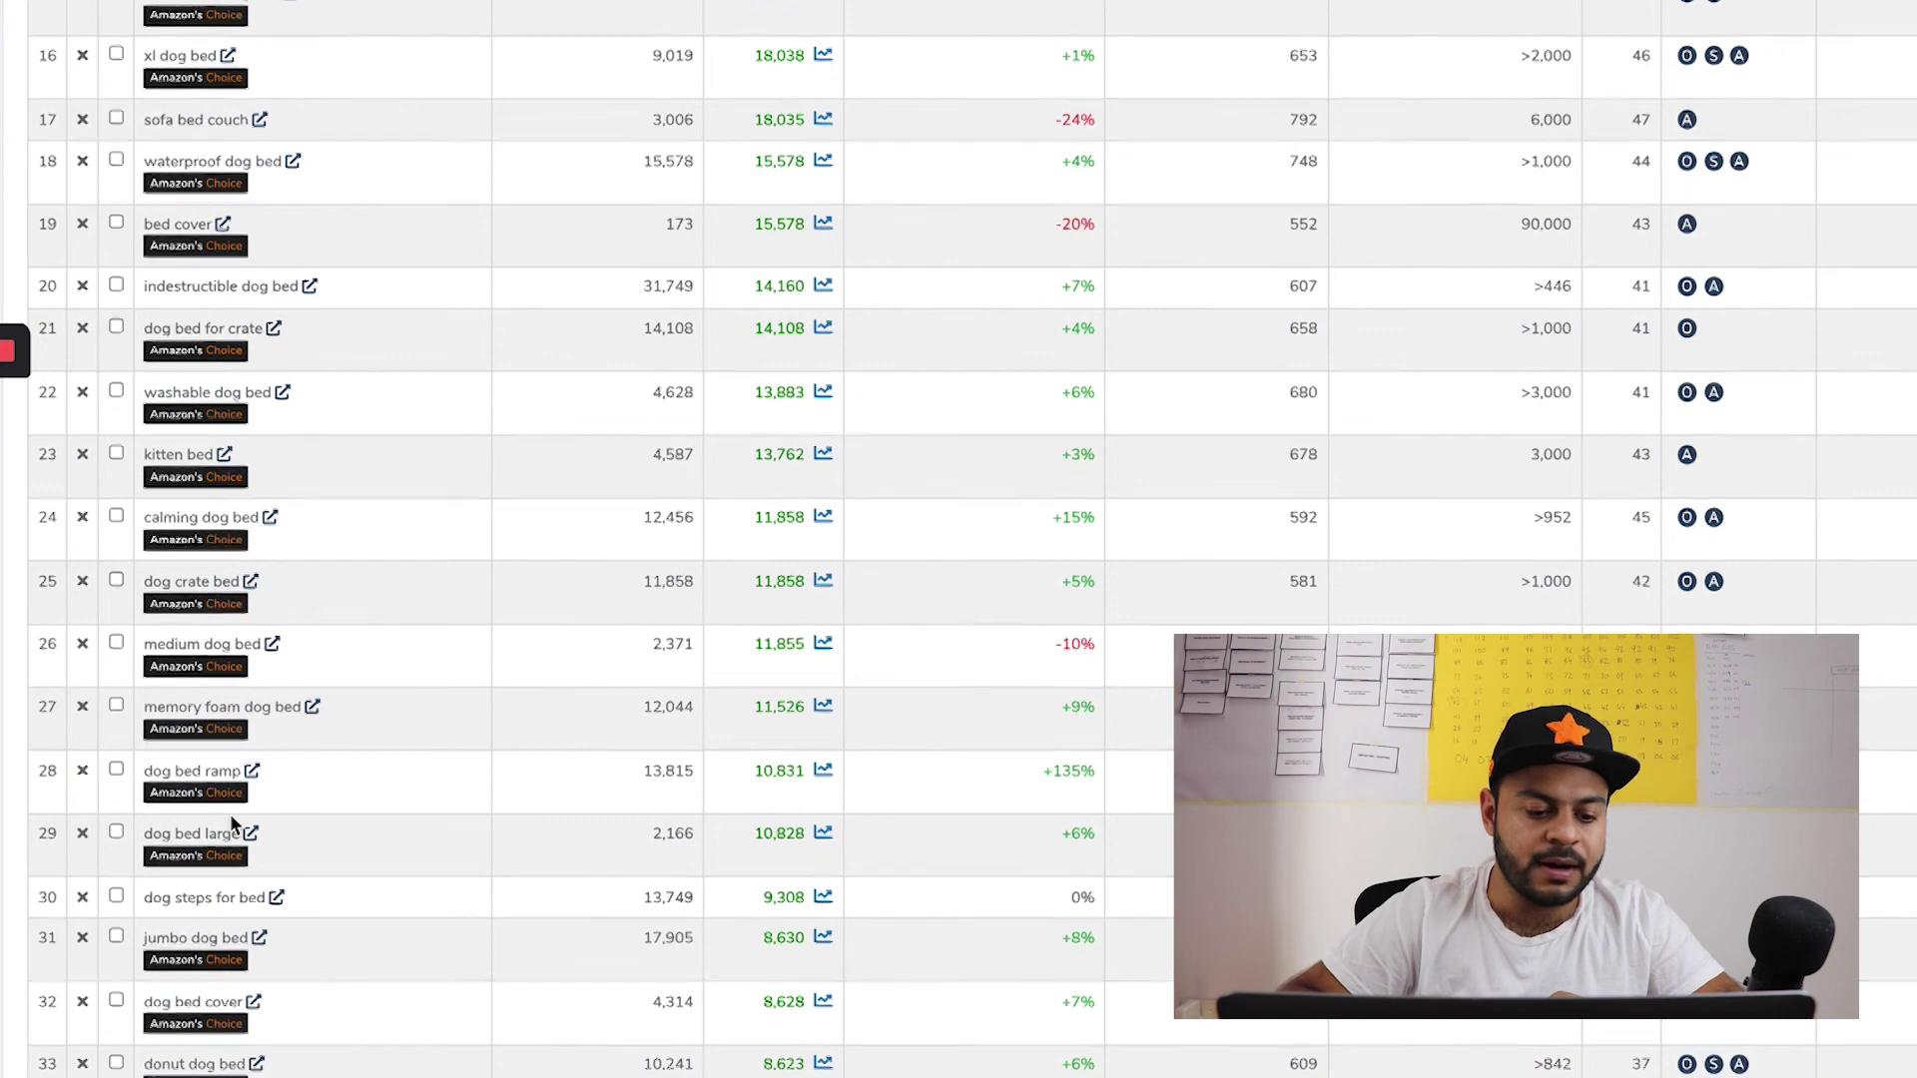
scroll(229, 813, "down", 2)
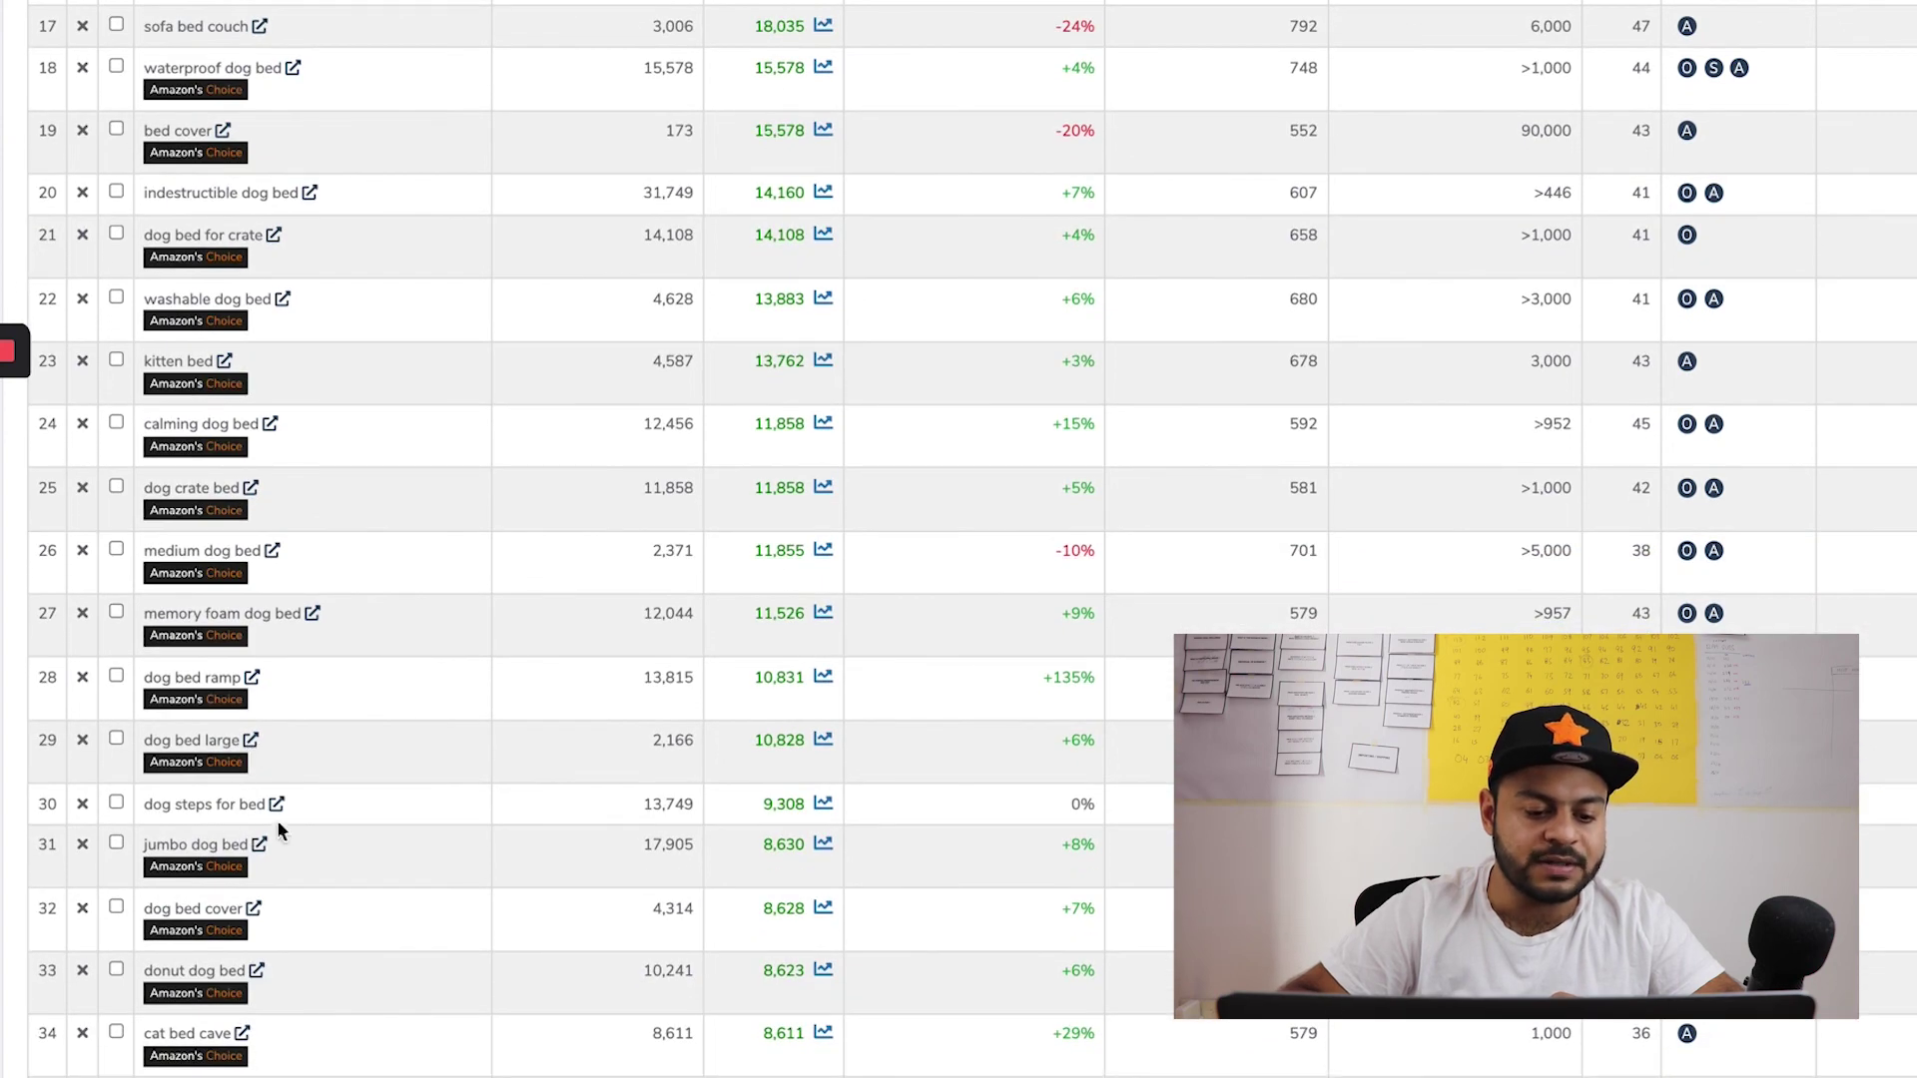
scroll(312, 821, "up", 15)
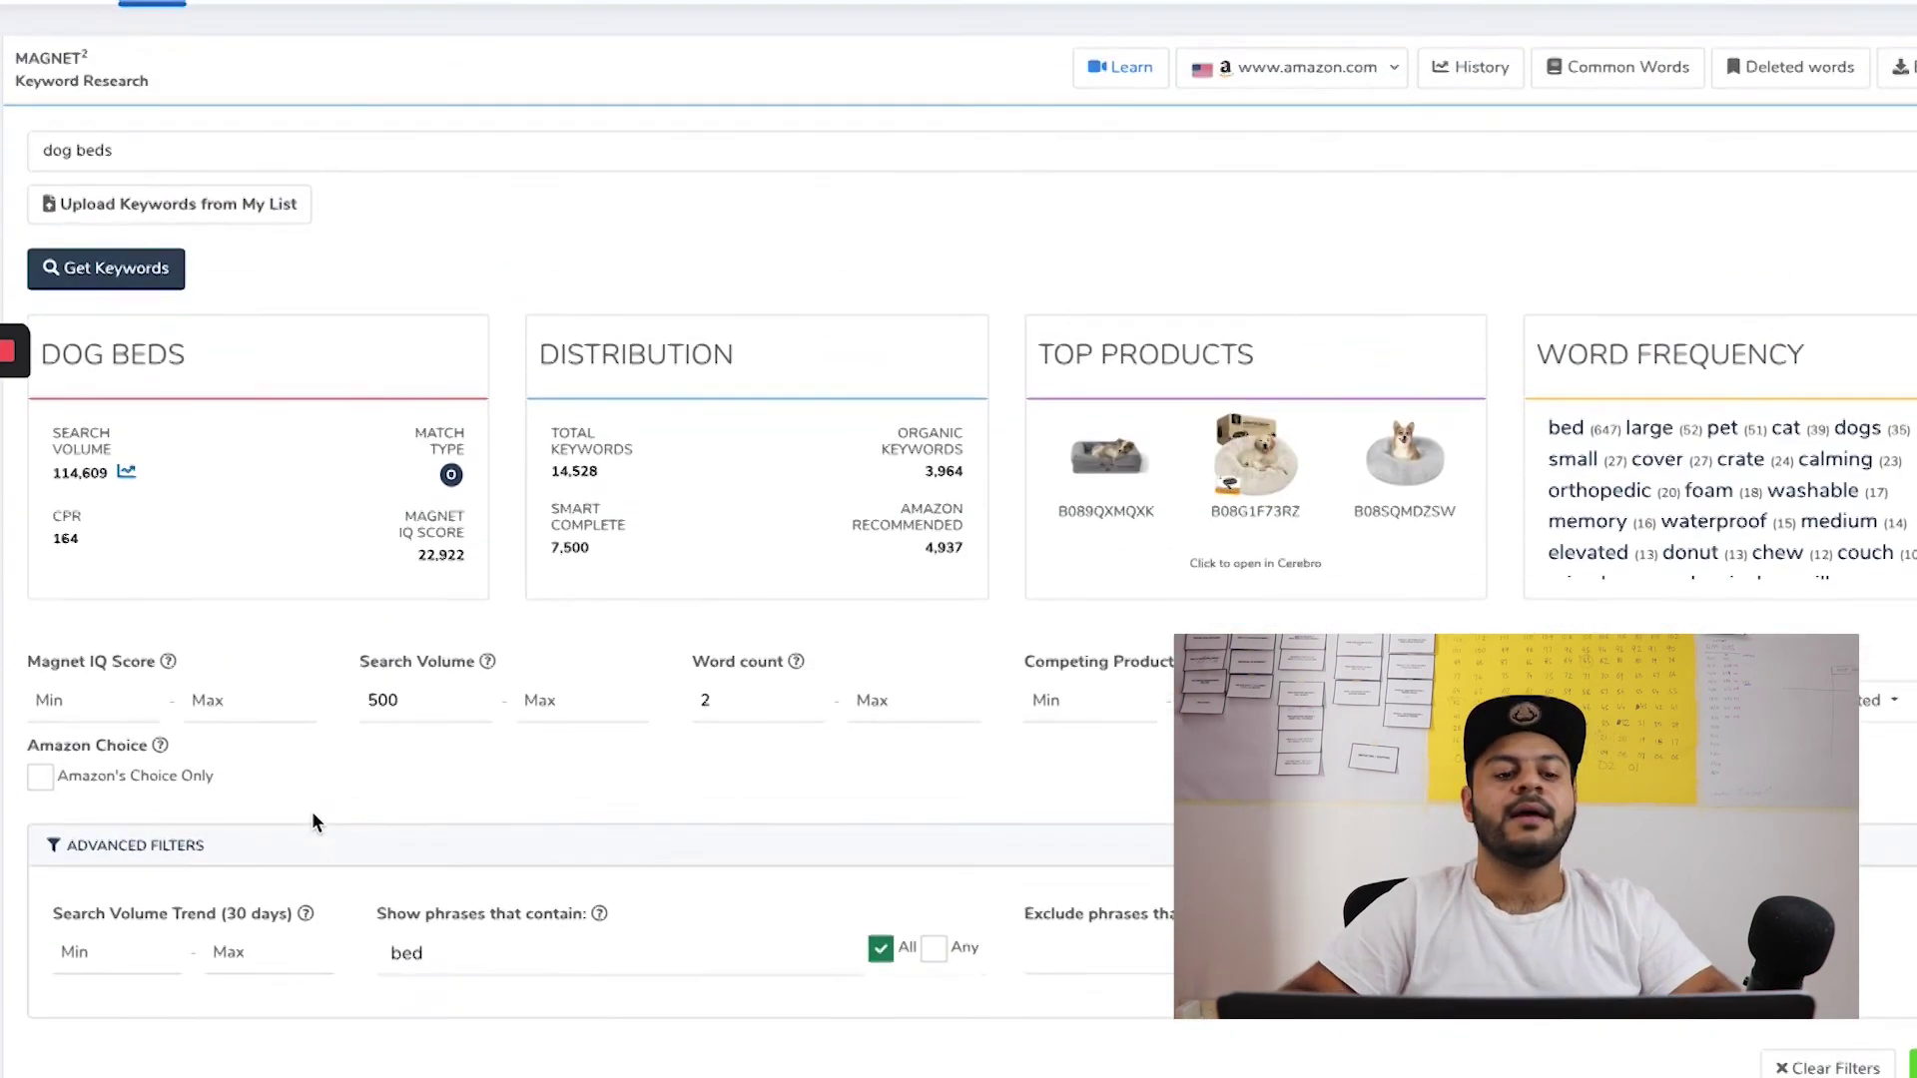